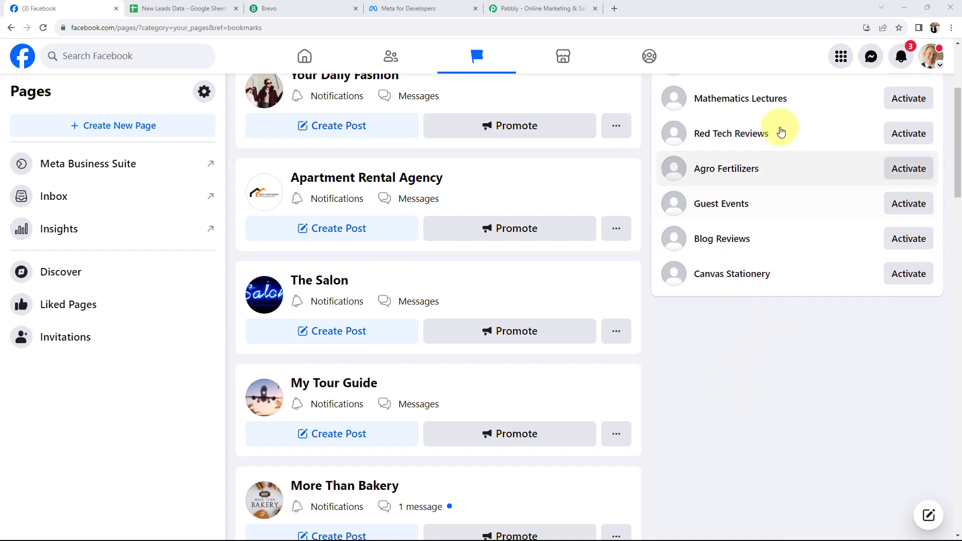
Step: Review the Facebook pages list, the lead columns of the New Leads Data spreadsheet and the Brevo dashboard
left_click(343, 6)
left_click(23, 9)
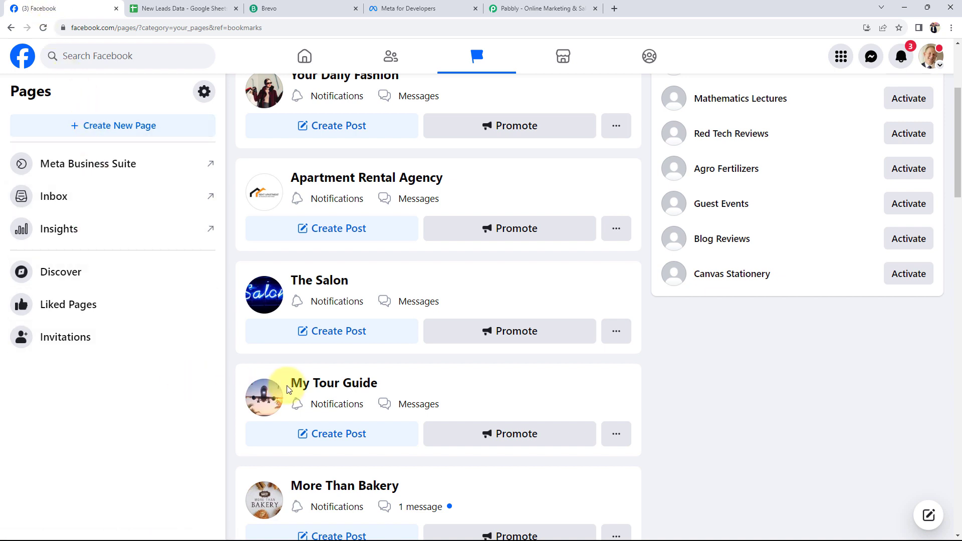
left_click(189, 7)
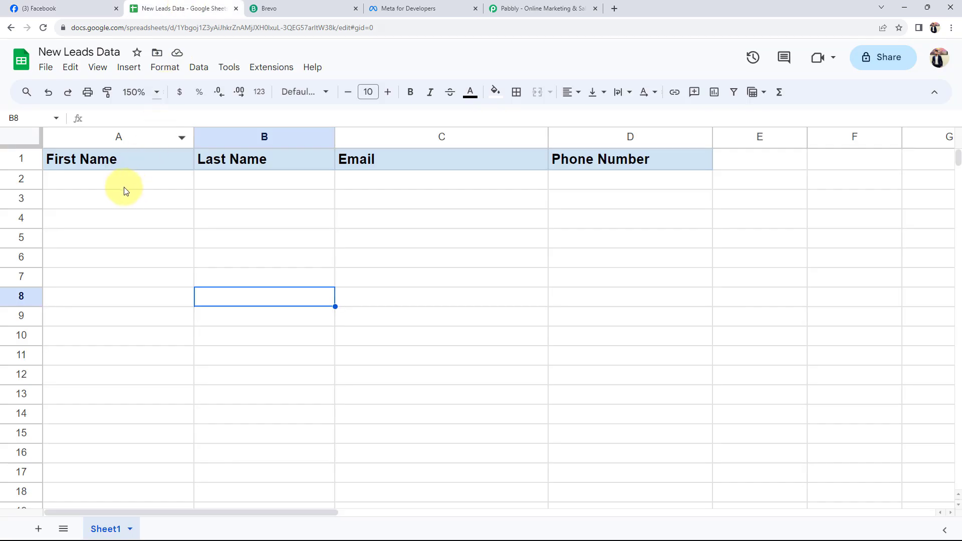
left_click(124, 186)
left_click(243, 192)
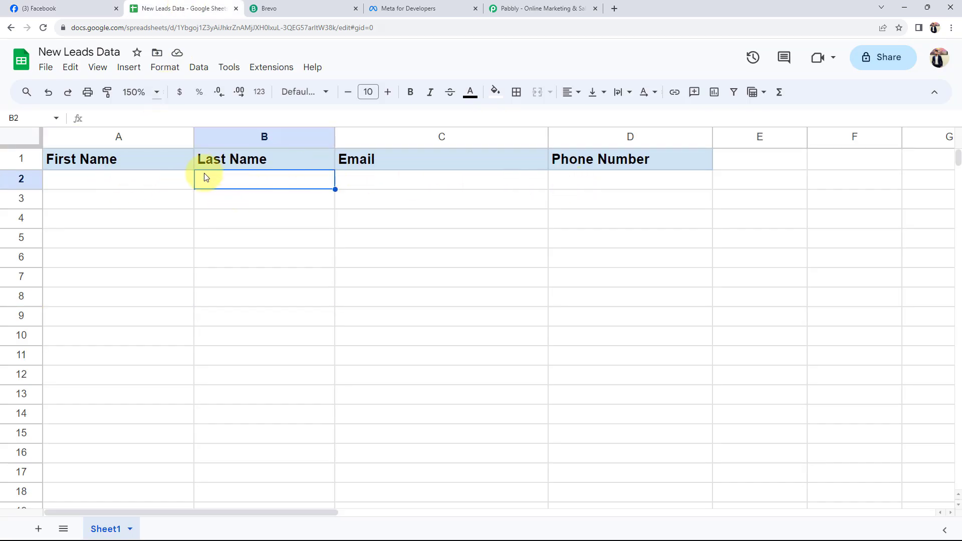
left_click(299, 8)
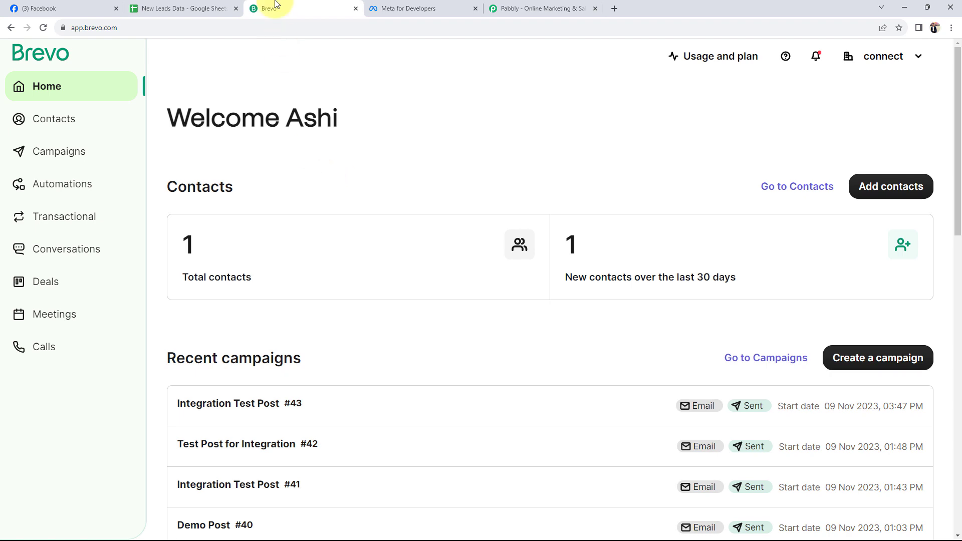
left_click(198, 7)
left_click(26, 7)
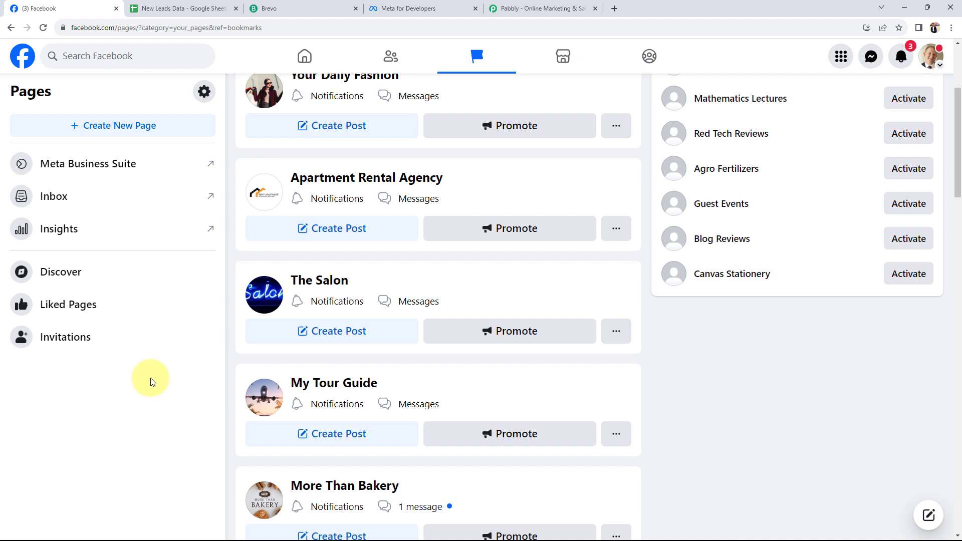
Step: Switch to the Pabbly website, sign in and open the Pabbly Connect dashboard
left_click(566, 8)
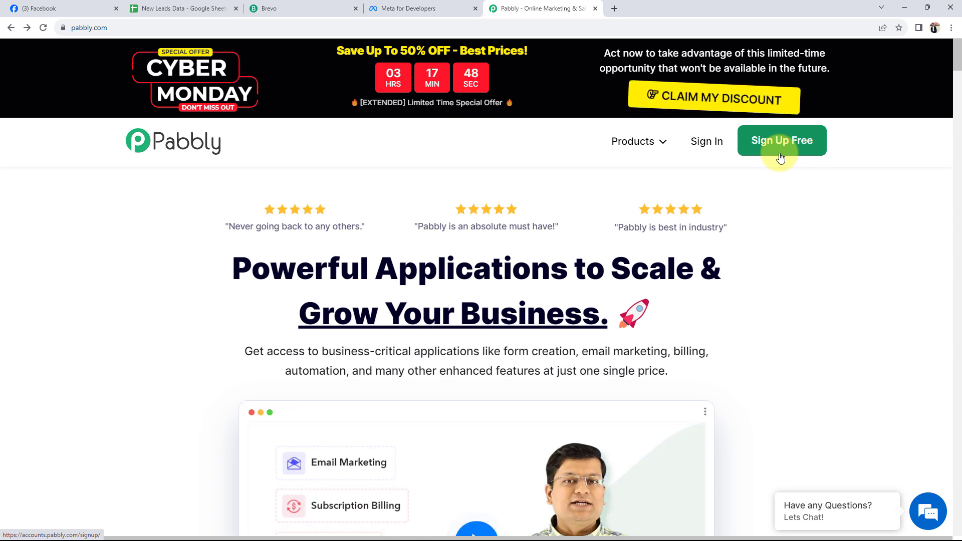
left_click(704, 142)
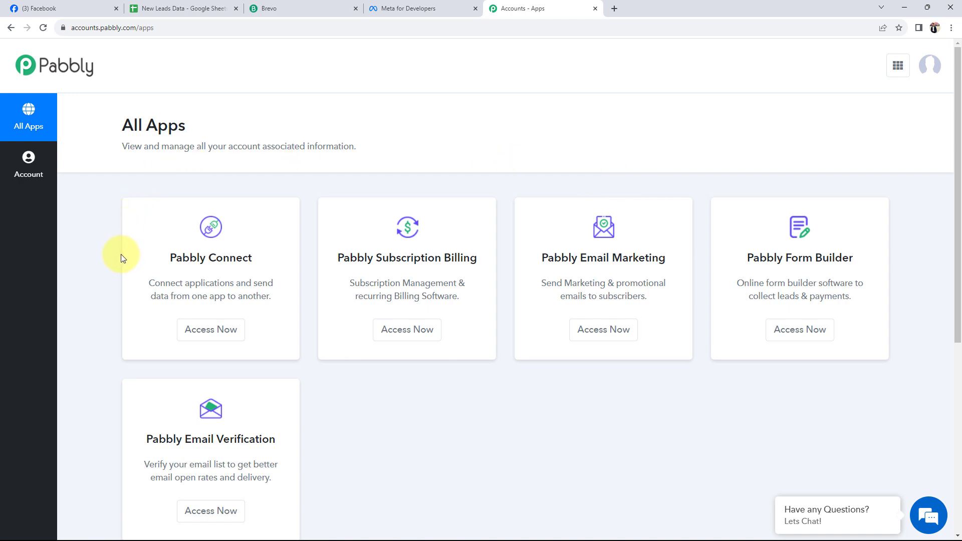
left_click_drag(167, 260, 251, 254)
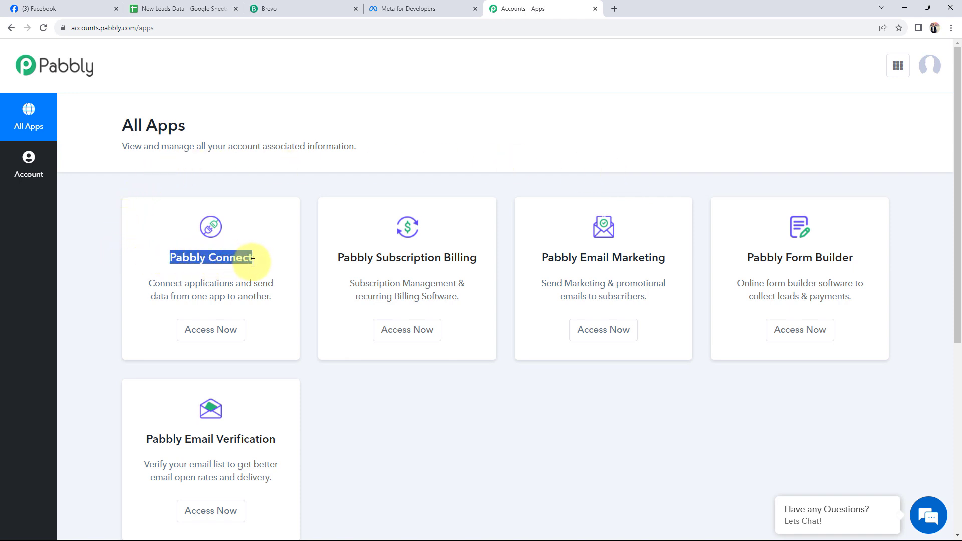
left_click(208, 333)
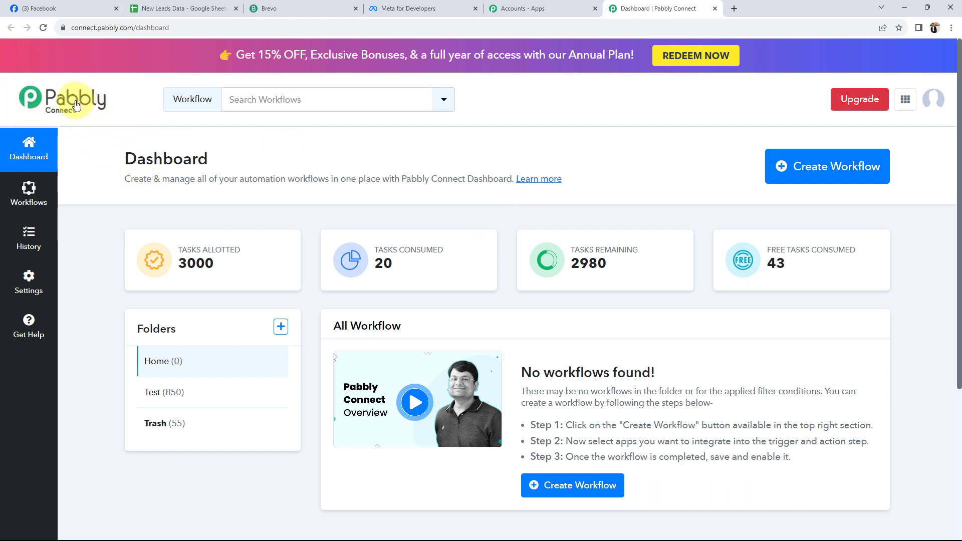
left_click_drag(121, 158, 215, 165)
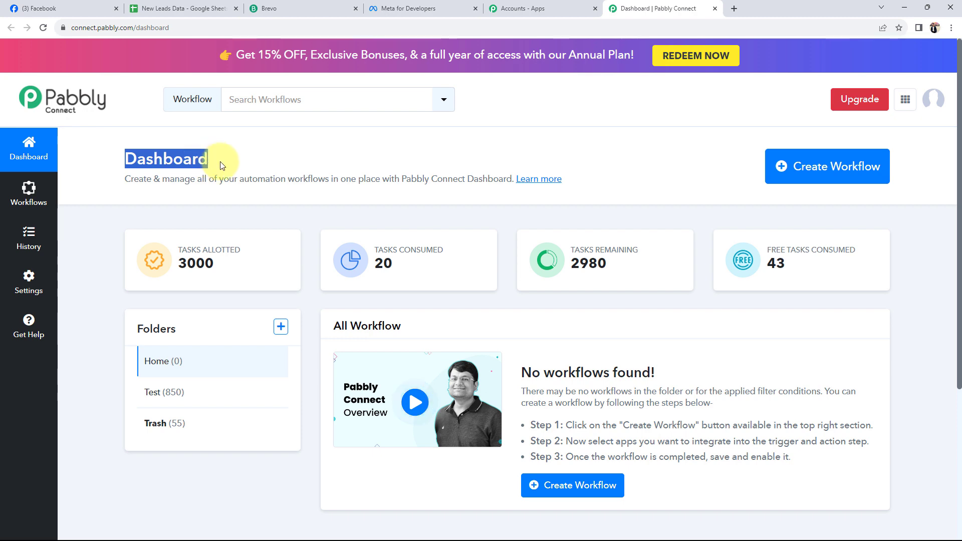
left_click(328, 197)
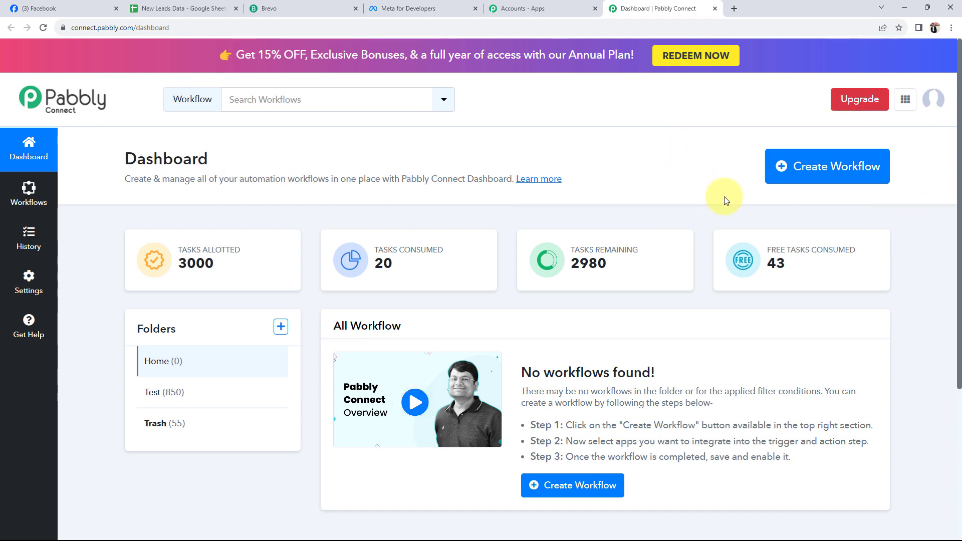
Step: Create a workflow named "Add Facebook Leads to Google Sheets & Brevo" in the Home folder and collapse its trigger step
left_click(809, 172)
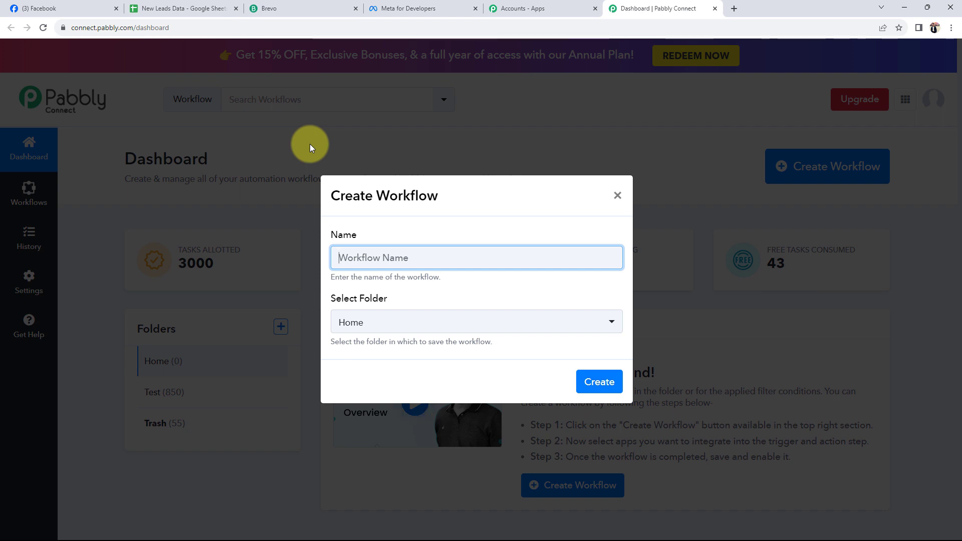
type("Add Facebook Leads to Google Sheets & Brevo")
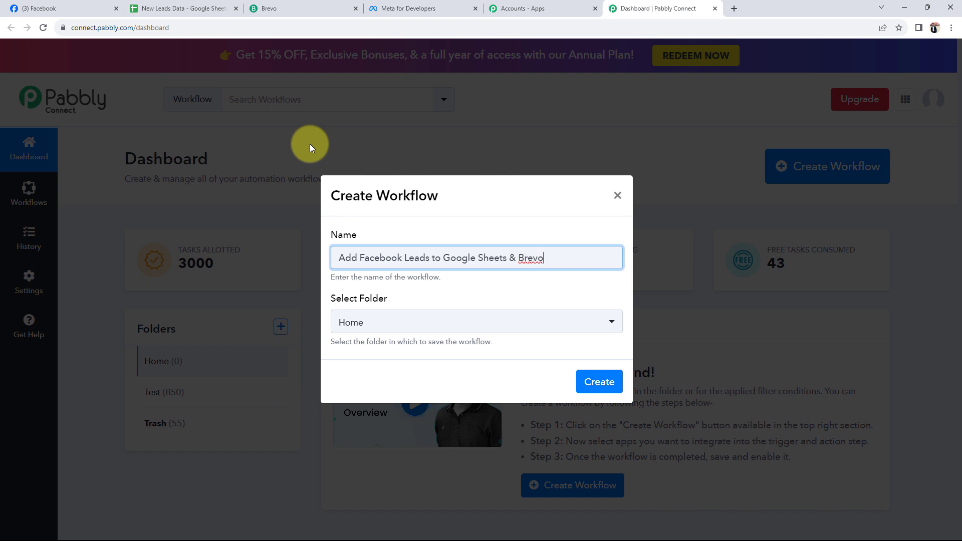
left_click(372, 326)
left_click(355, 382)
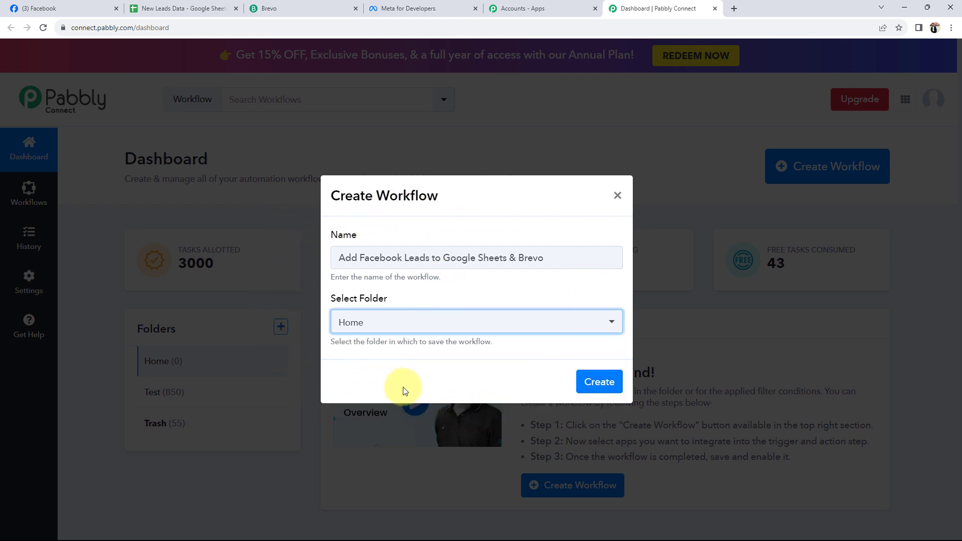
left_click(605, 382)
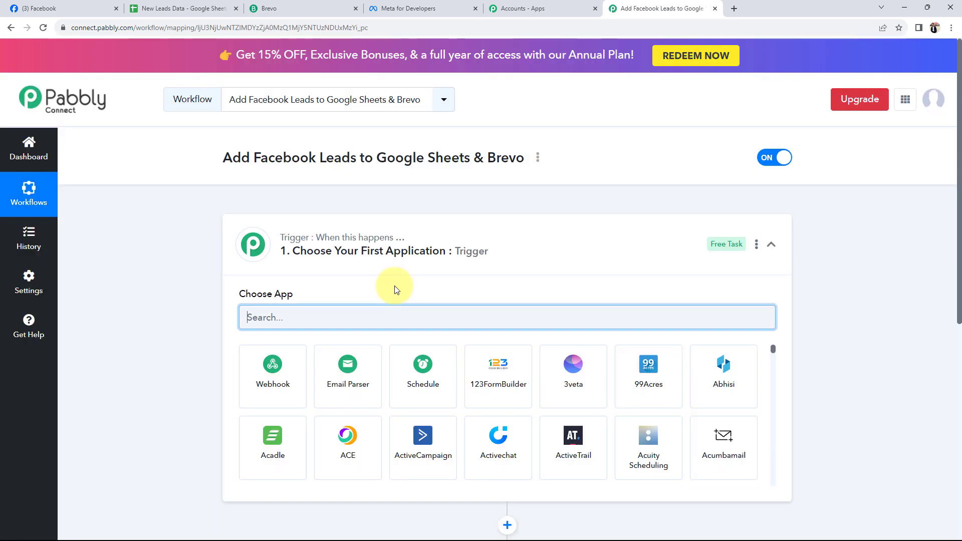
left_click(436, 228)
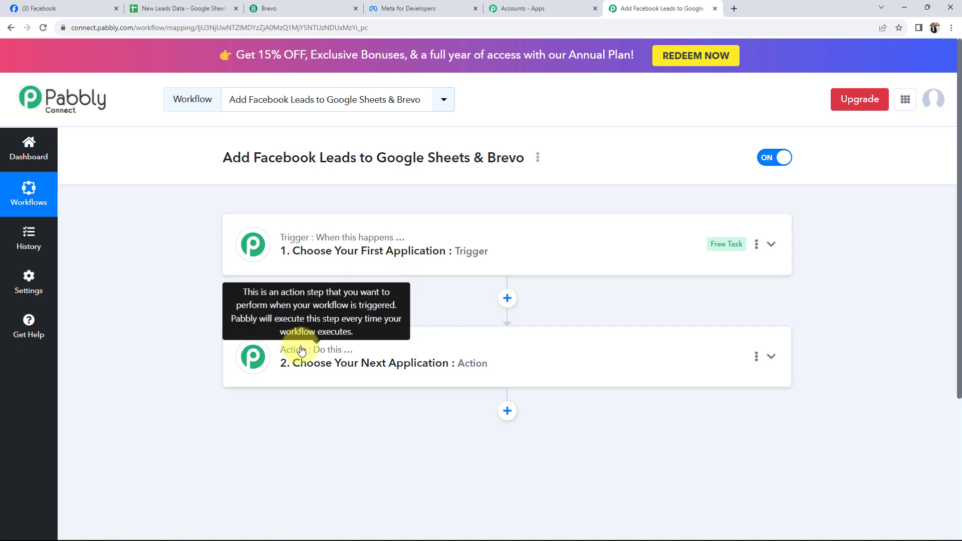
mouse_move(302, 240)
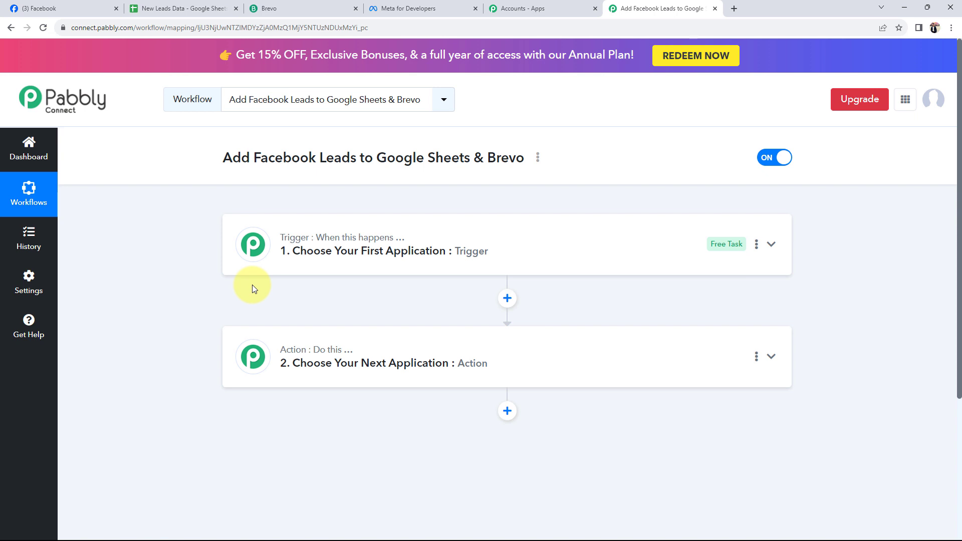
Step: Examine the My Tour Guide page on Facebook along with the New Leads Data spreadsheet and the Brevo home page
left_click(51, 8)
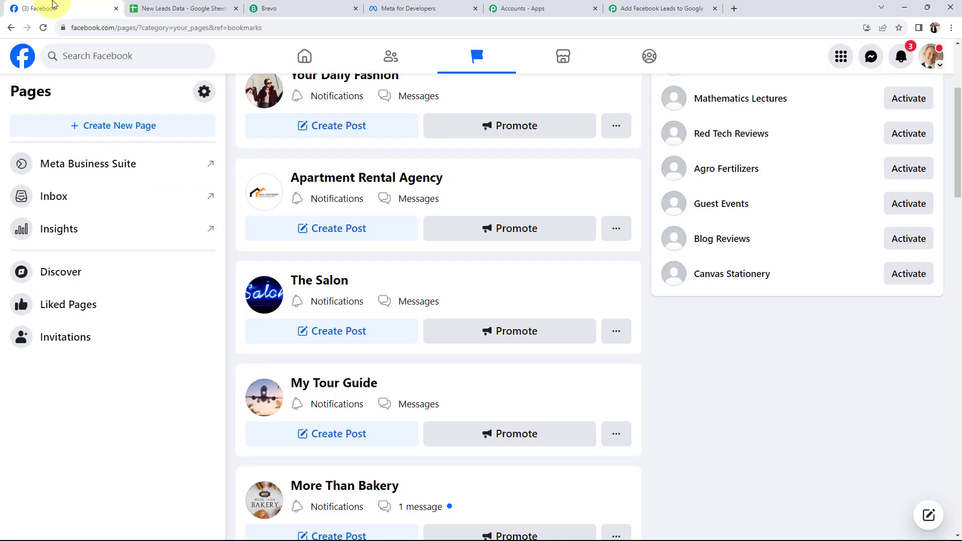
left_click(328, 383)
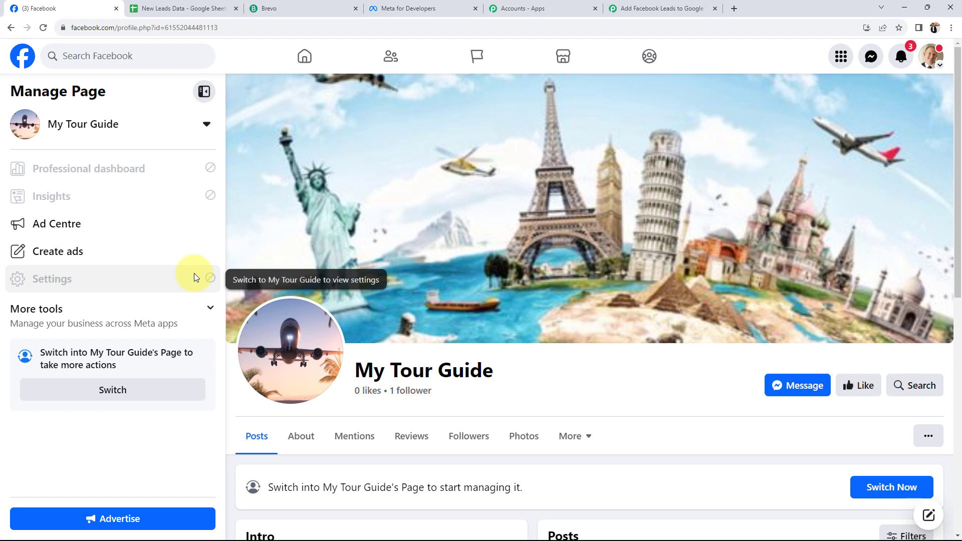
left_click(183, 8)
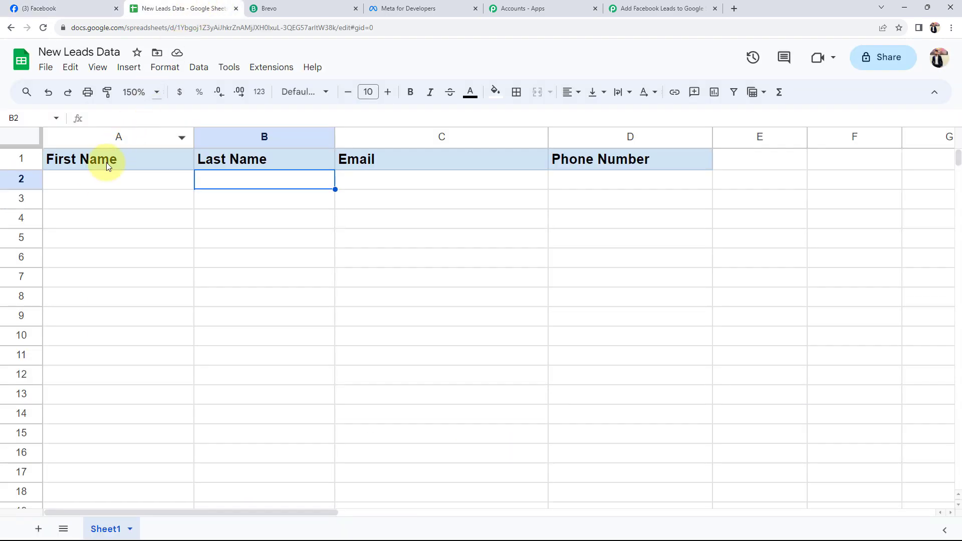
left_click(386, 184)
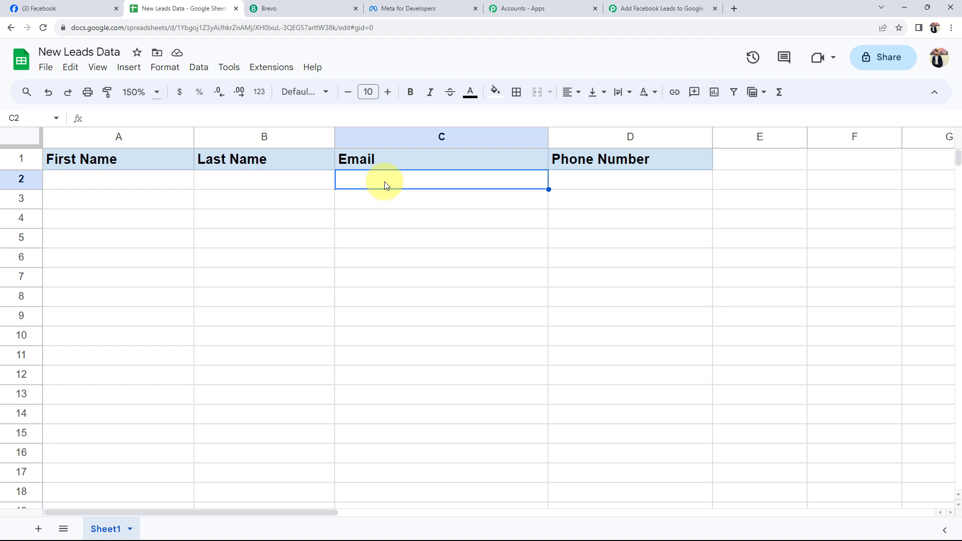
left_click(27, 9)
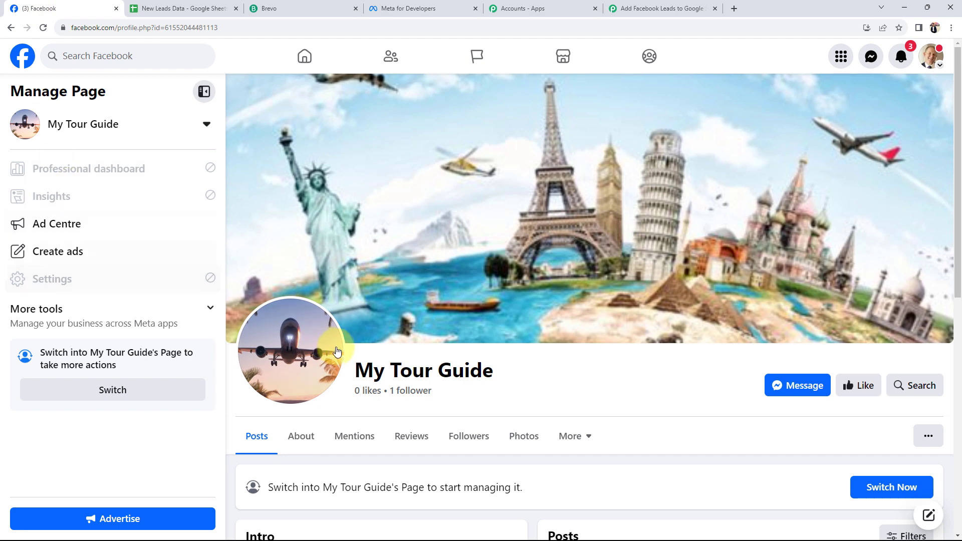
left_click(301, 8)
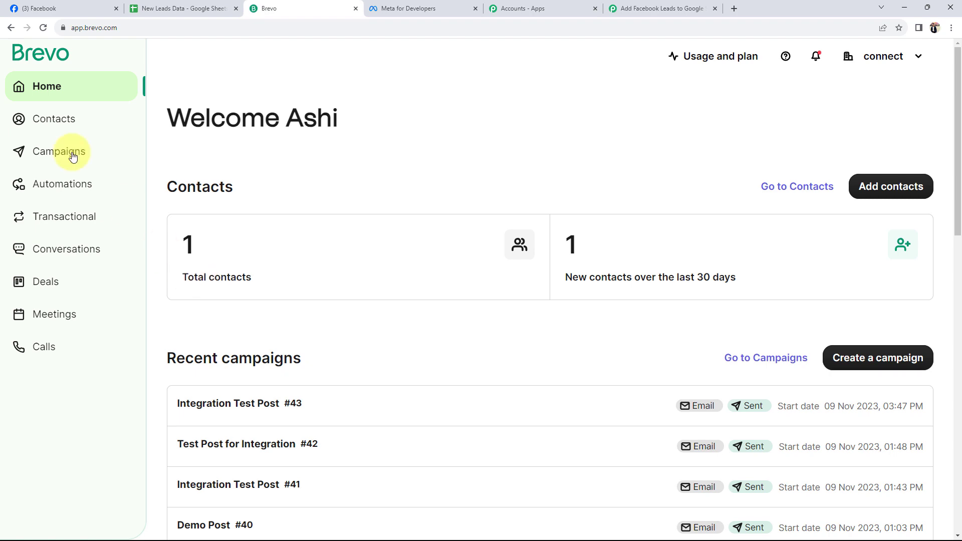
left_click(35, 8)
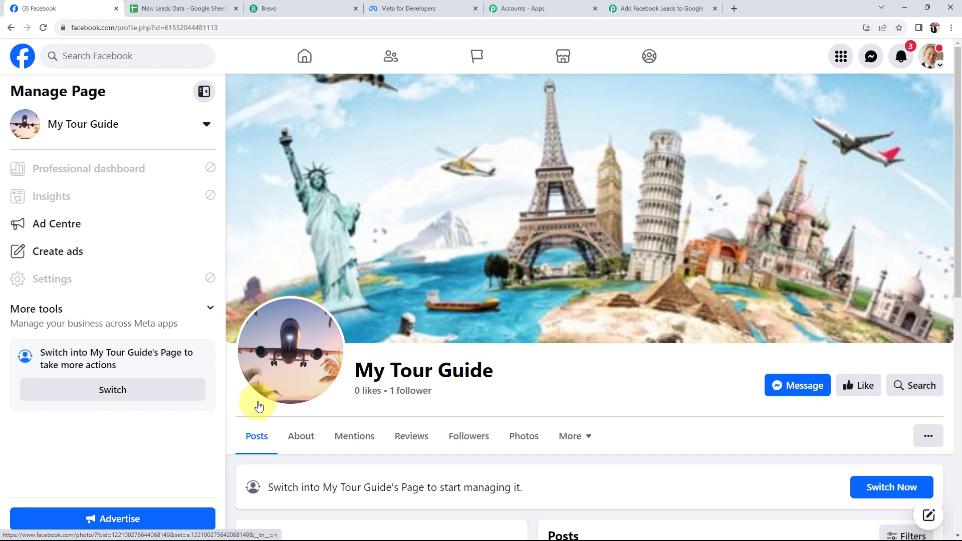
Step: Return to the Pabbly Connect workflow and set its trigger to Facebook Lead Ads with the New Lead (Instant) event
left_click(660, 8)
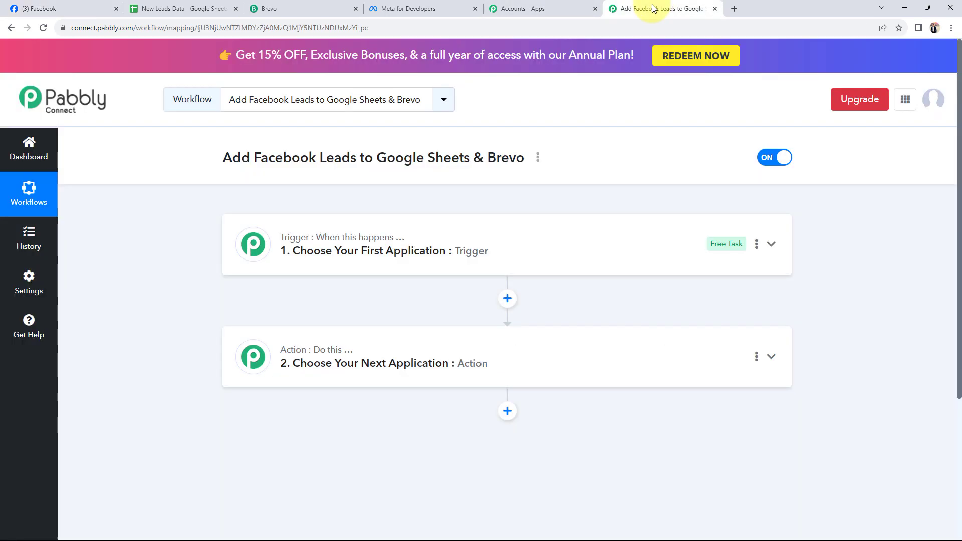
scroll(224, 266, "down", 4)
left_click(286, 66)
scroll(256, 120, "up", 2)
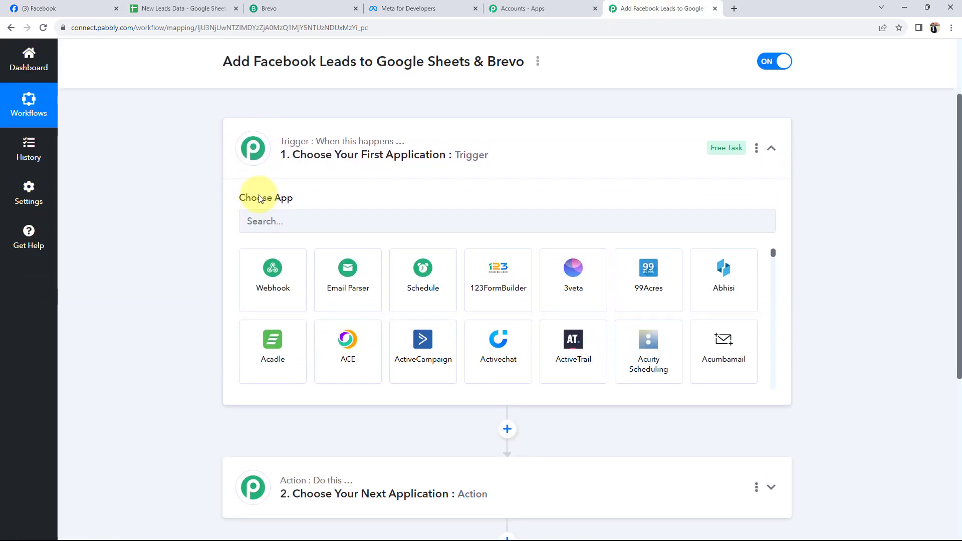
left_click(272, 221)
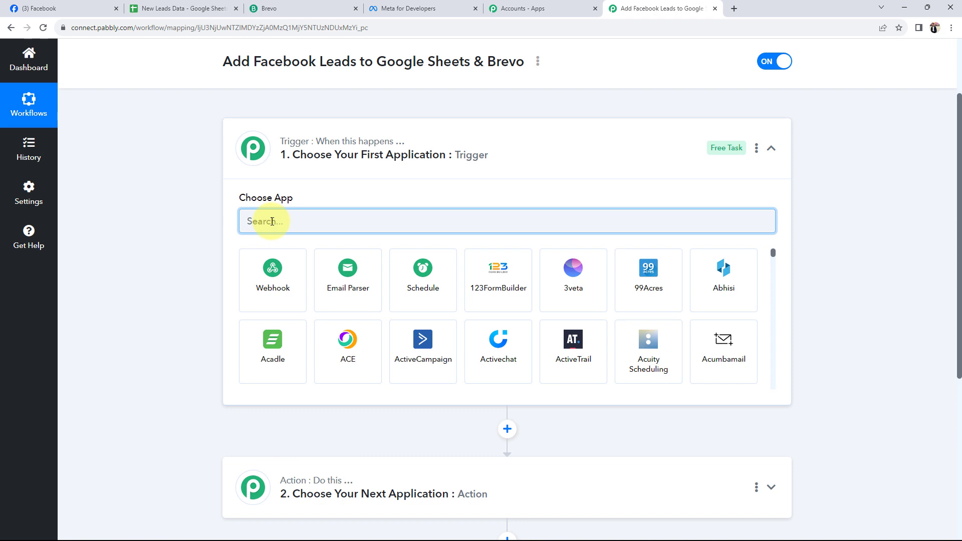
type("faceb")
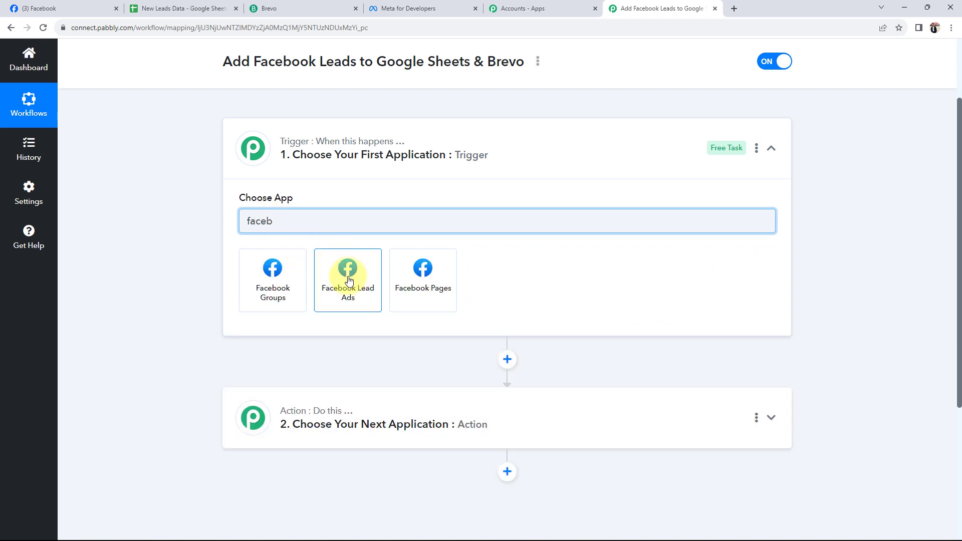
left_click(349, 280)
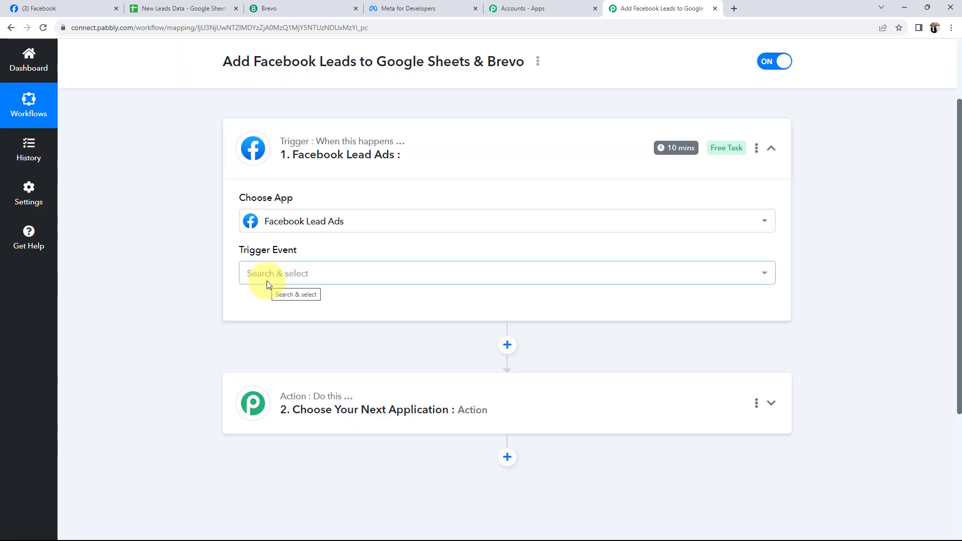
left_click(267, 281)
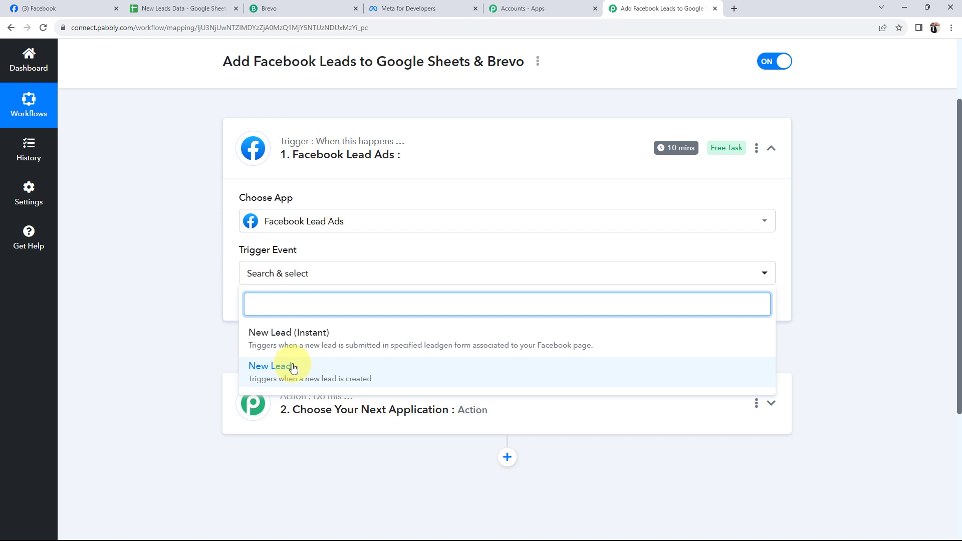
left_click(283, 341)
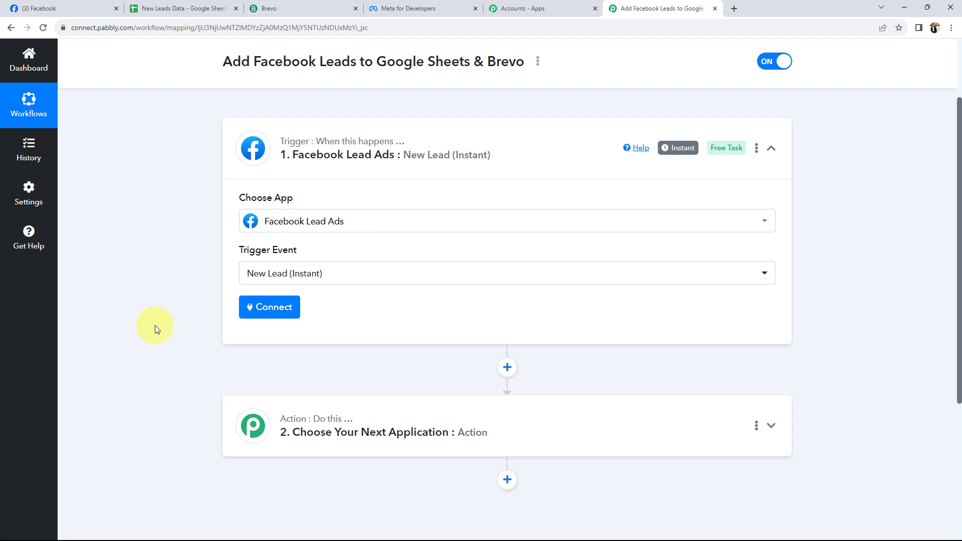
Step: Choose Google Sheets as the app for the workflow's first action step
scroll(185, 342, "down", 6)
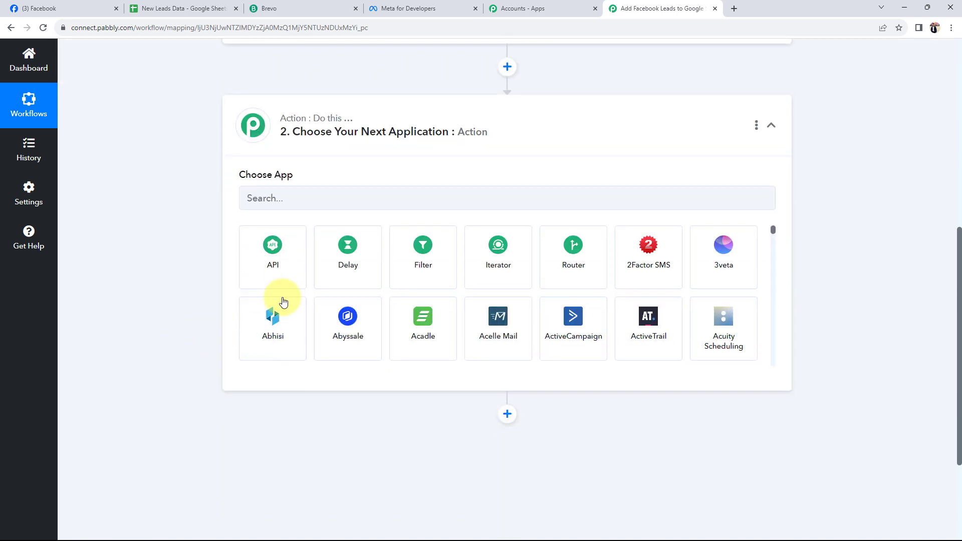
left_click(292, 201)
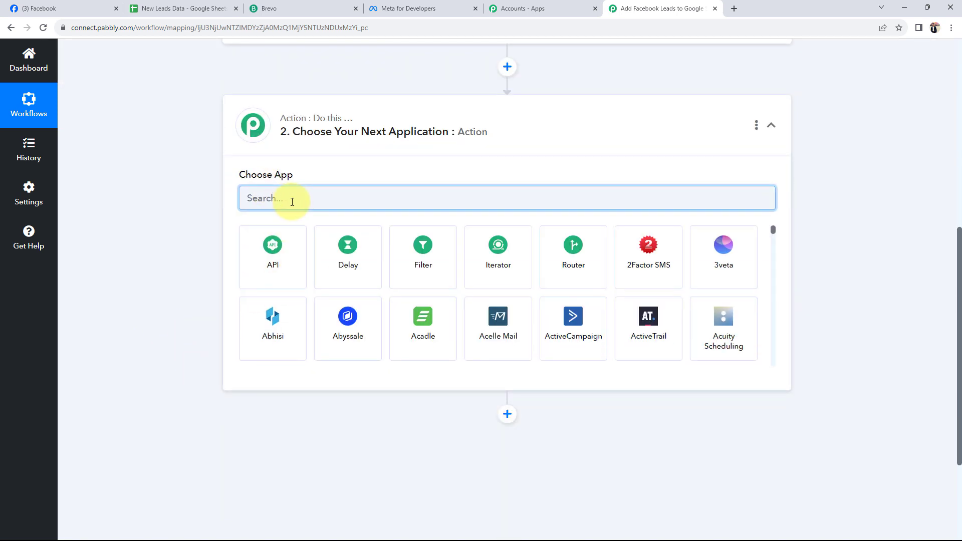
type("goo")
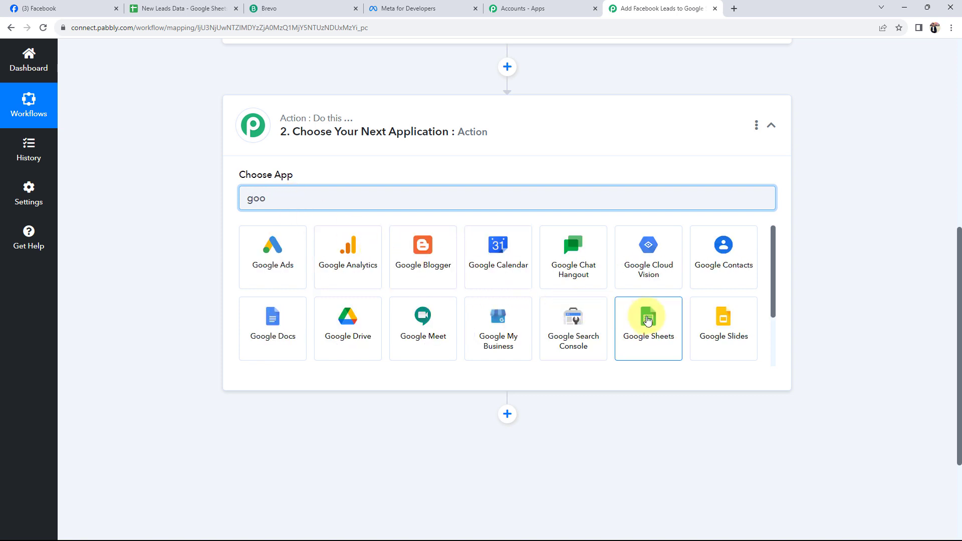
left_click(640, 321)
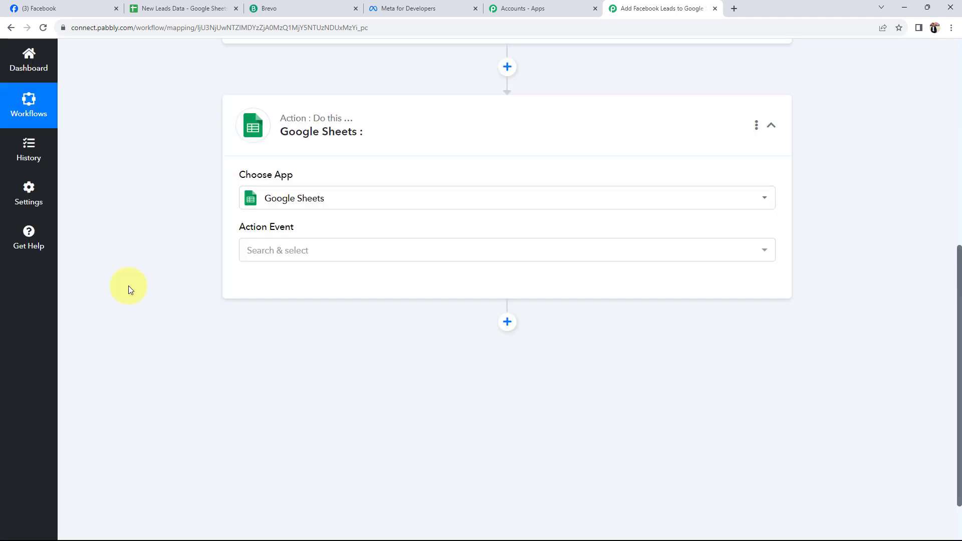
Step: Set the Google Sheets action's event to Add New Row
scroll(128, 285, "up", 1)
left_click(300, 303)
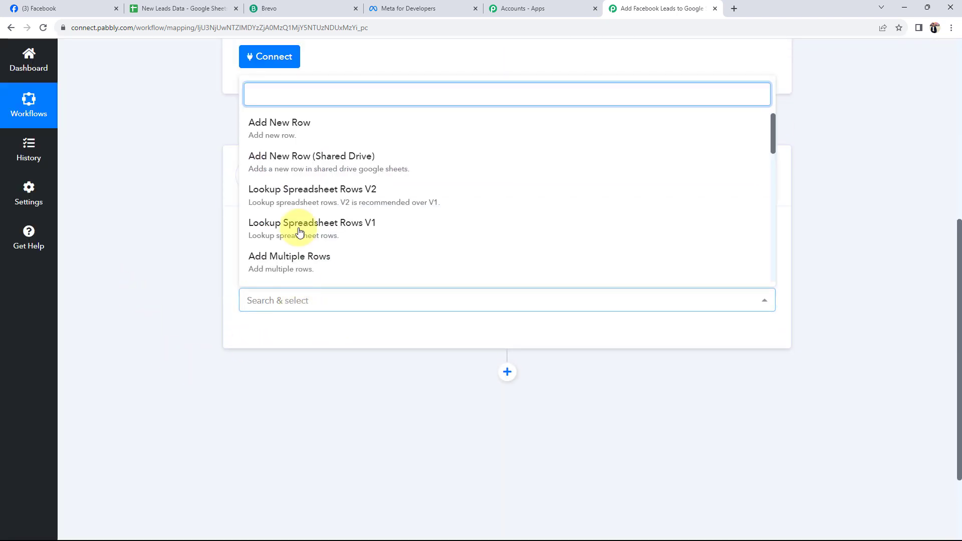
left_click(259, 137)
scroll(188, 306, "up", 4)
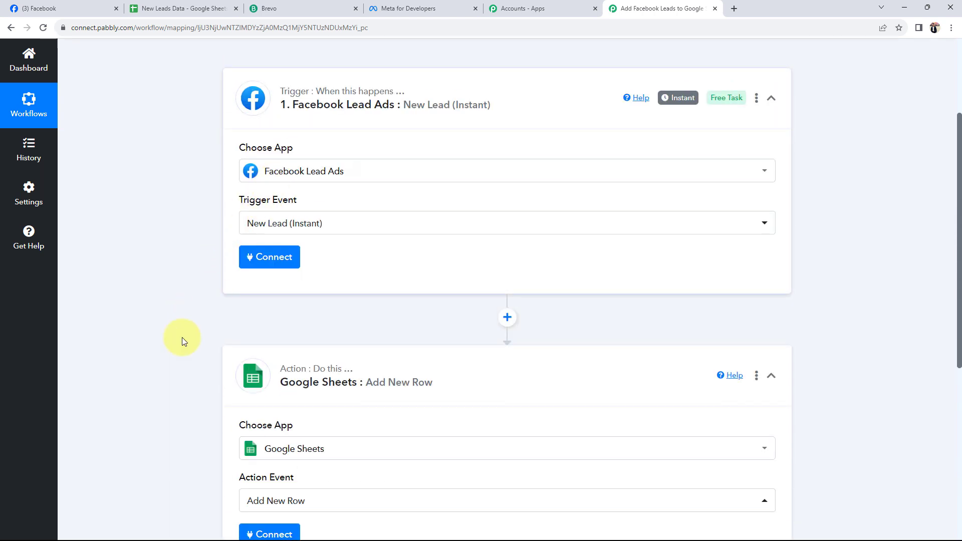
scroll(167, 380, "down", 2)
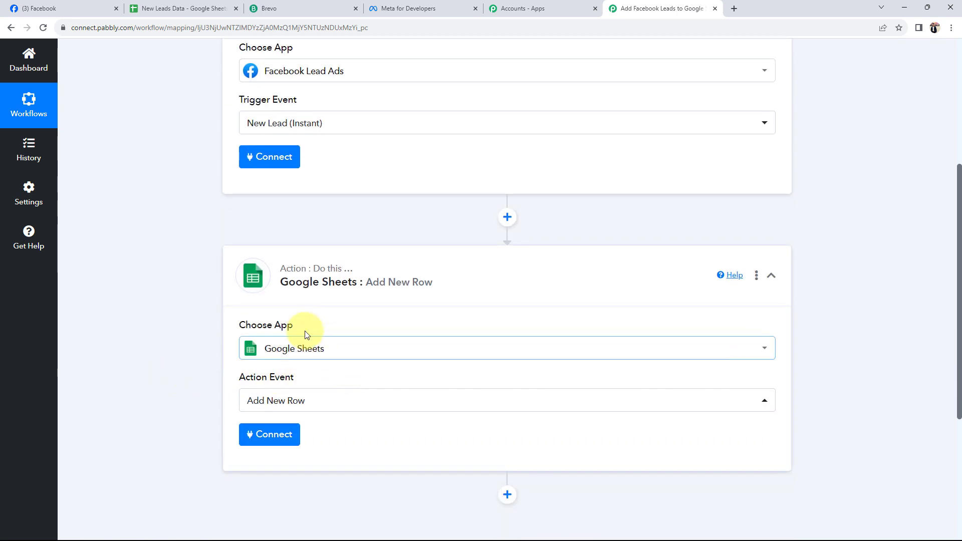
scroll(205, 374, "down", 1)
left_click(264, 361)
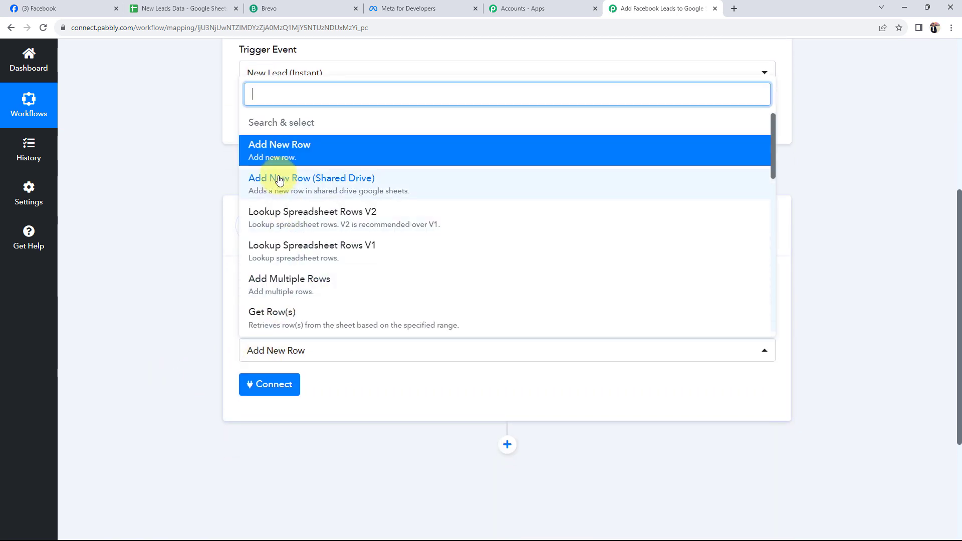
left_click(277, 159)
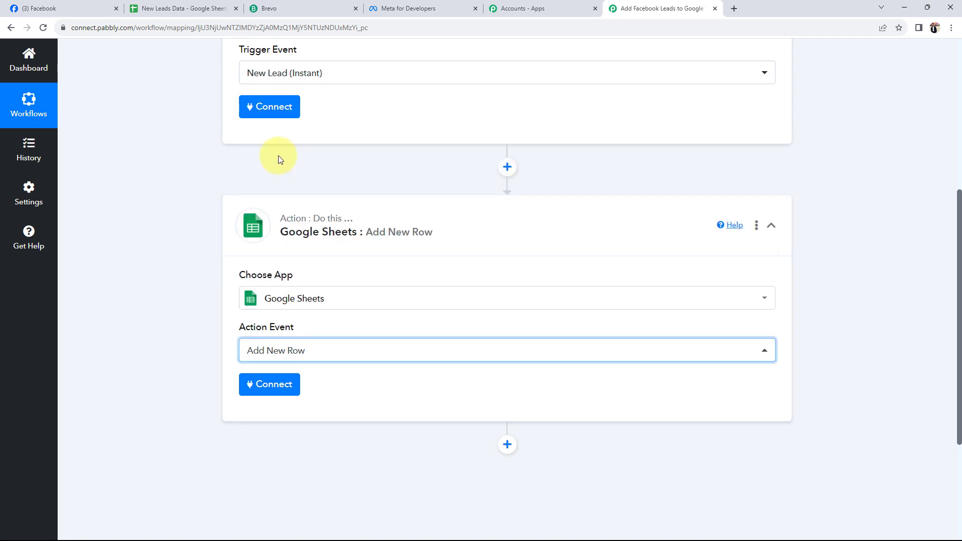
Step: Examine the column headings and the rows beneath them in the New Leads Data spreadsheet
left_click(202, 8)
left_click(70, 179)
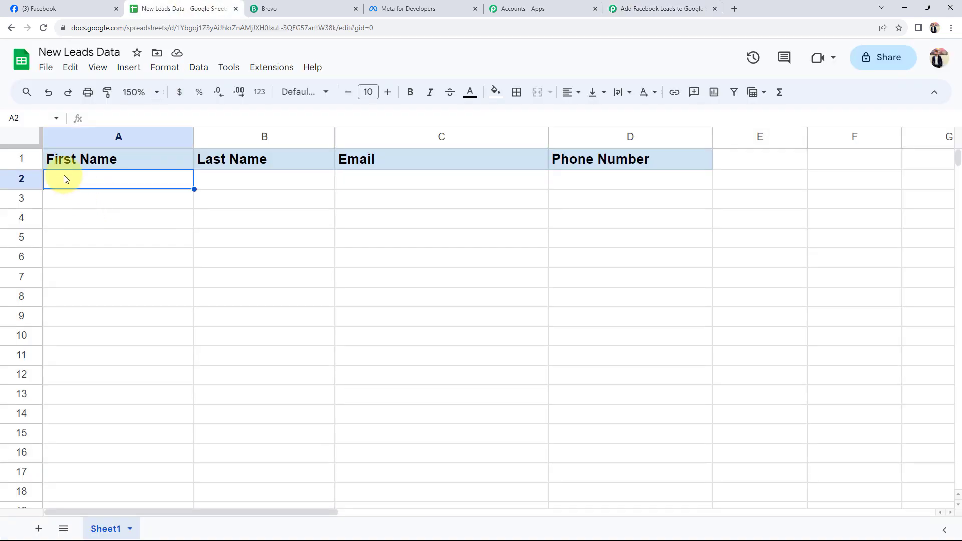
left_click(112, 203)
left_click(107, 221)
left_click(106, 244)
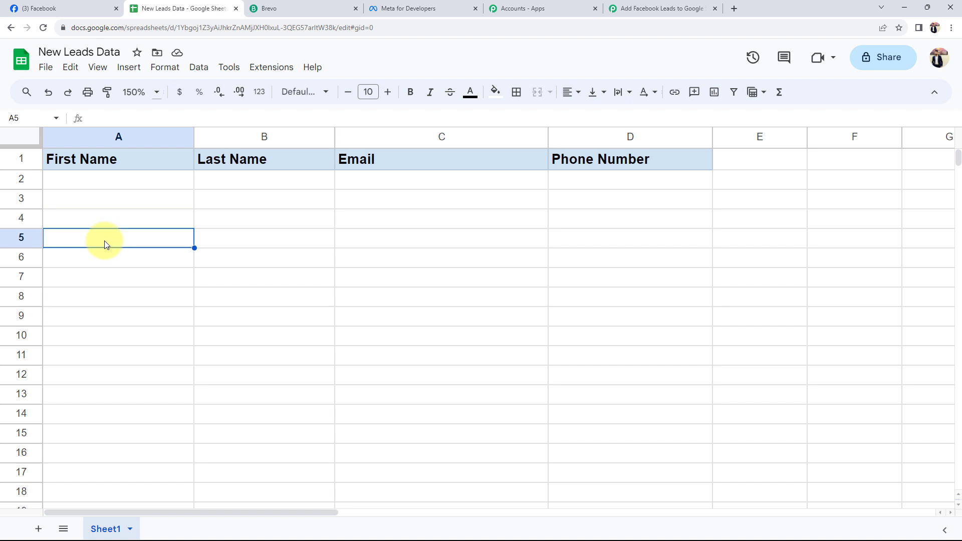
Step: Return to the Pabbly Connect workflow and add a Brevo action step with the Create or Update Contact event
left_click(651, 8)
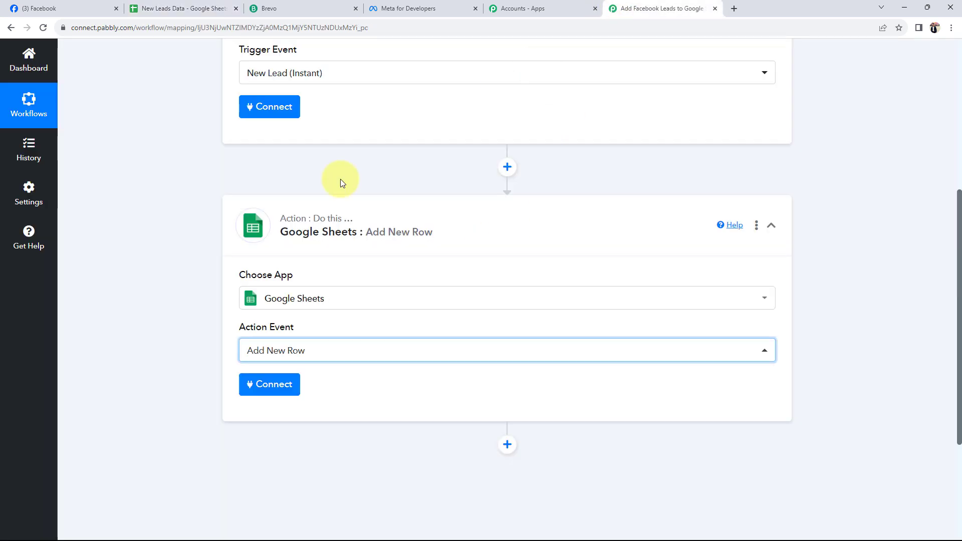
scroll(126, 359, "down", 1)
scroll(126, 360, "down", 2)
left_click(505, 259)
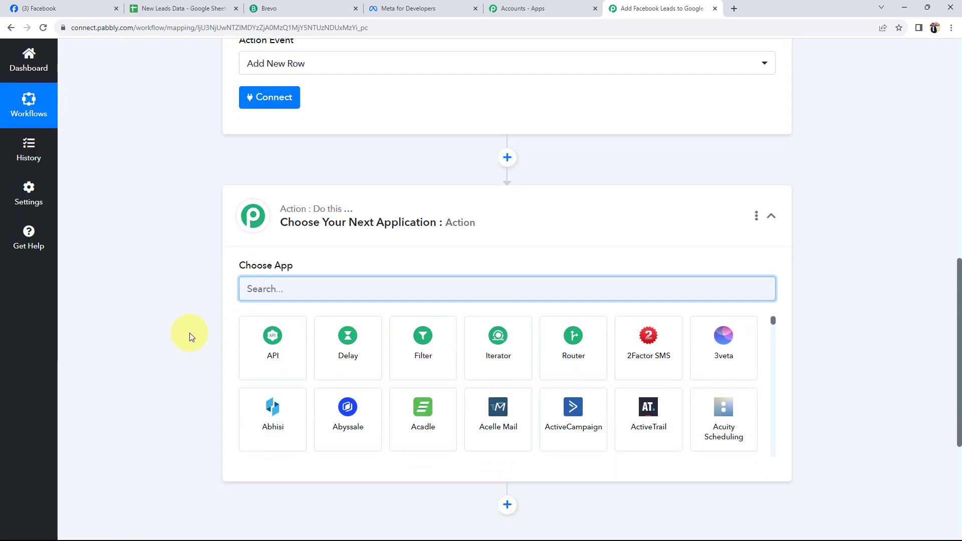
type("brevo")
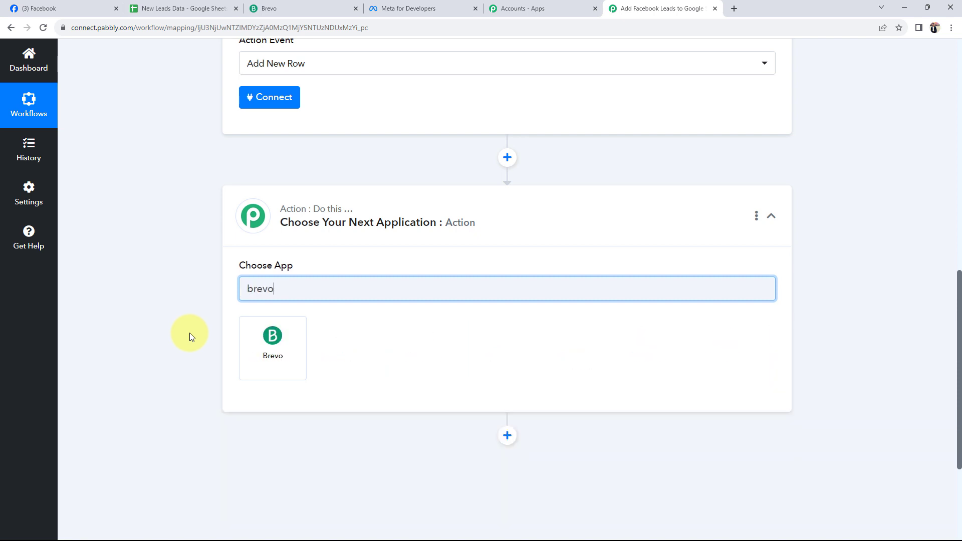
left_click(287, 371)
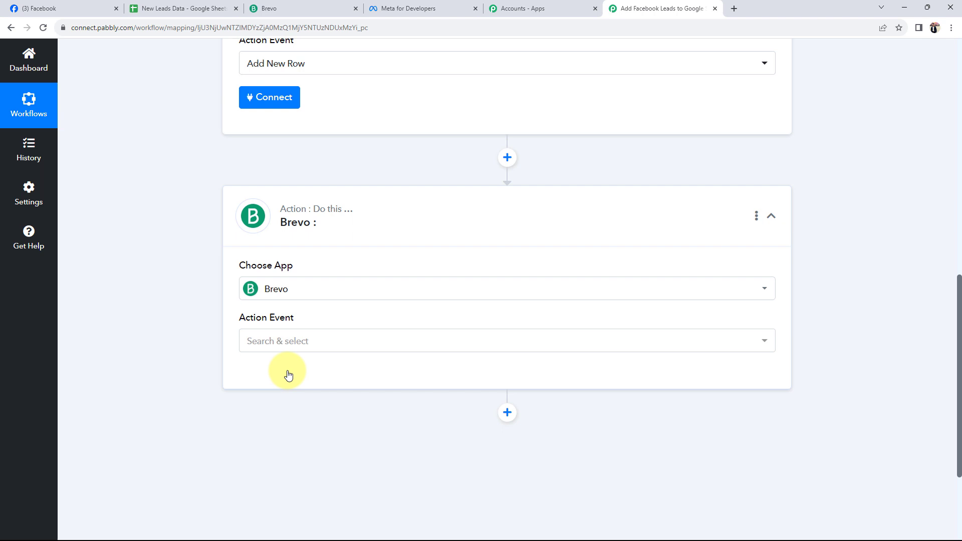
left_click(270, 342)
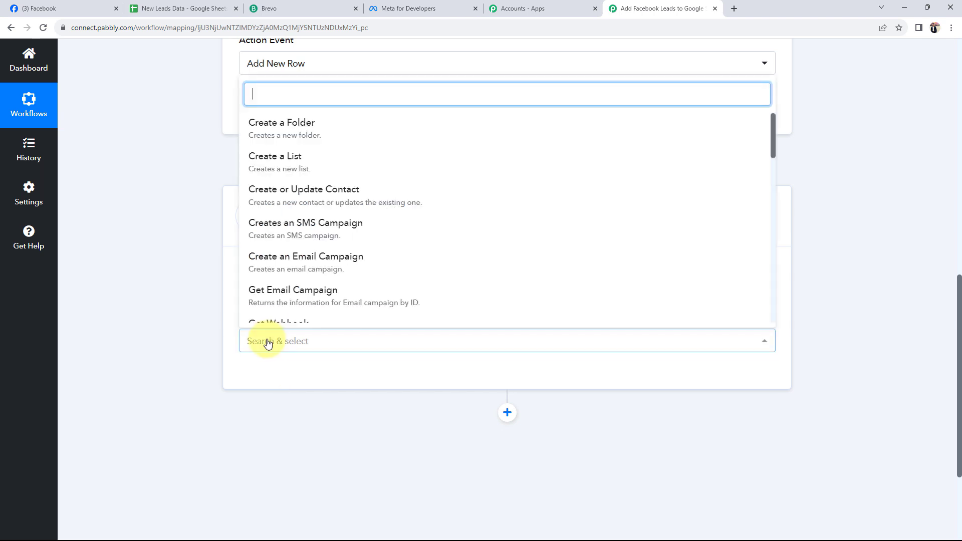
left_click(270, 193)
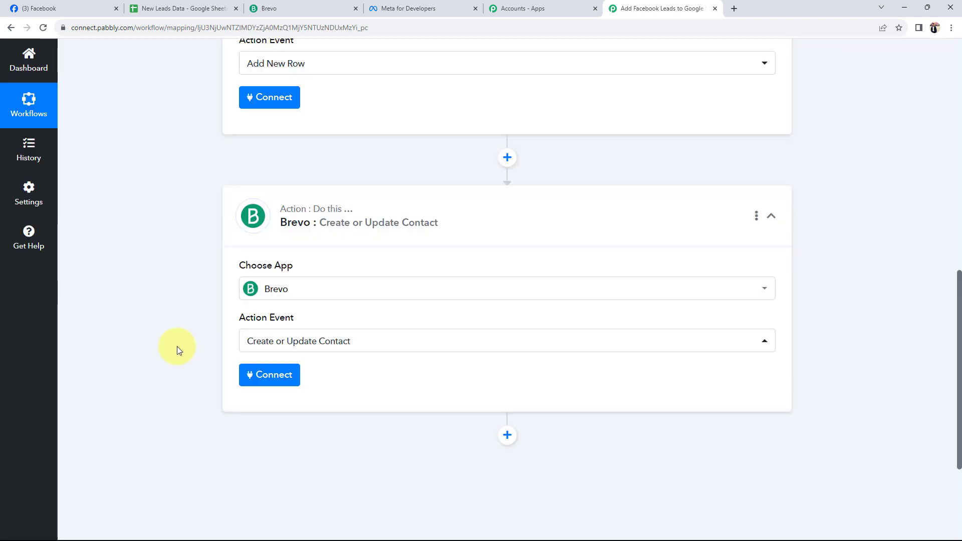
Step: Collapse the Brevo, Google Sheets and Facebook Lead Ads steps to show the whole workflow outline
left_click(395, 211)
scroll(301, 305, "up", 10)
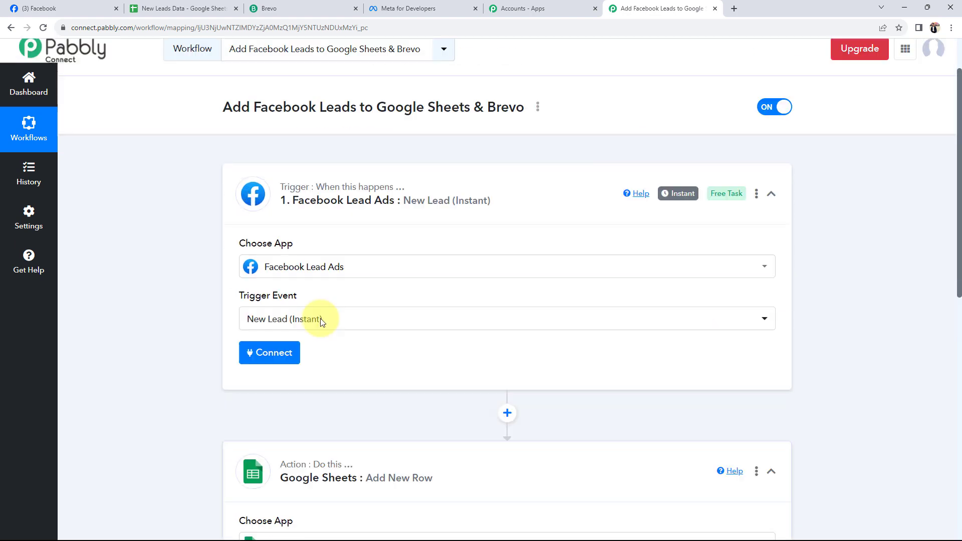
left_click(260, 216)
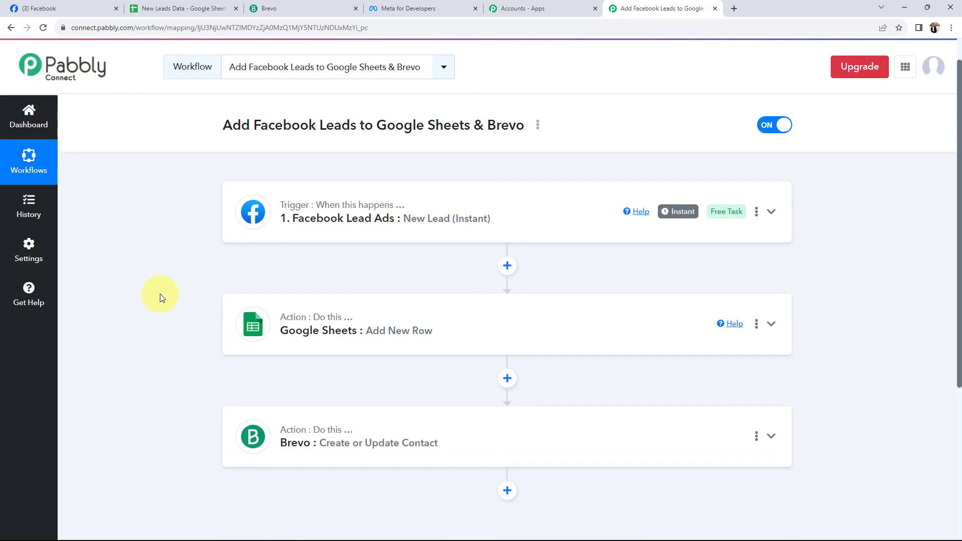
scroll(161, 294, "down", 1)
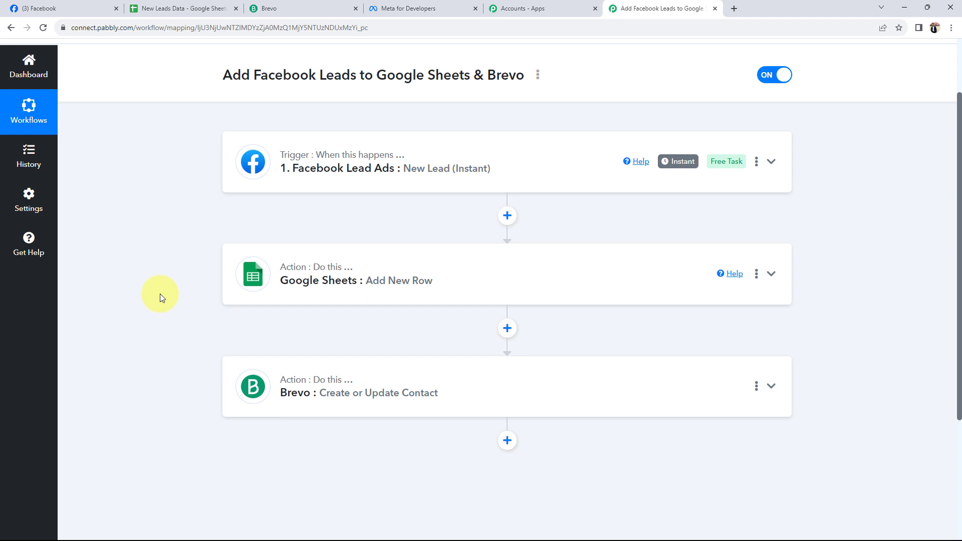
Step: Expand the Facebook Lead Ads trigger and connect it to the Facebook account through a new connection
left_click(314, 178)
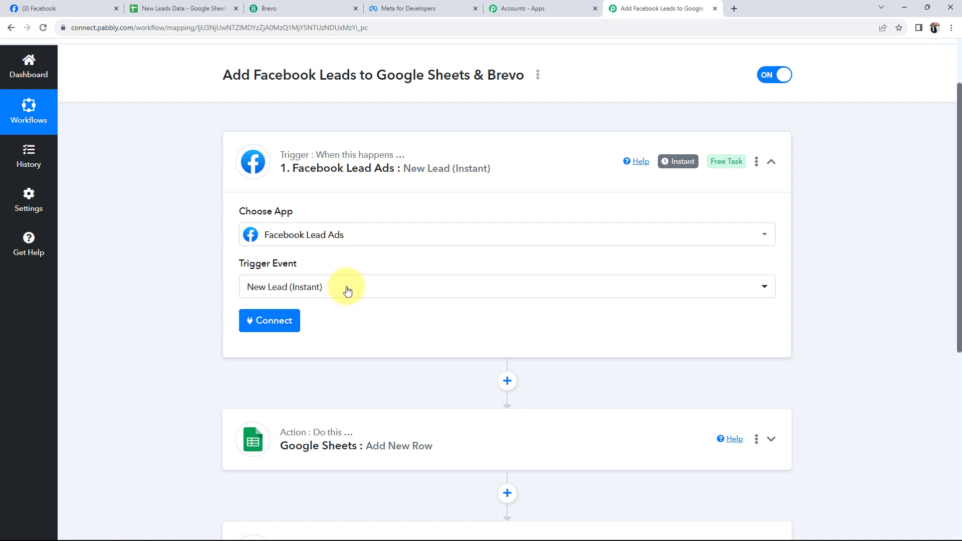
scroll(165, 291, "down", 2)
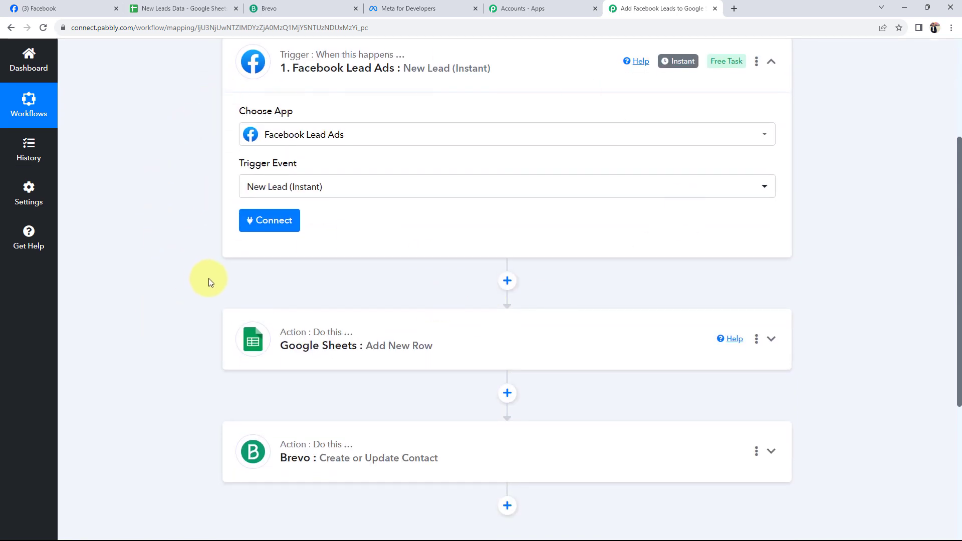
scroll(210, 282, "up", 1)
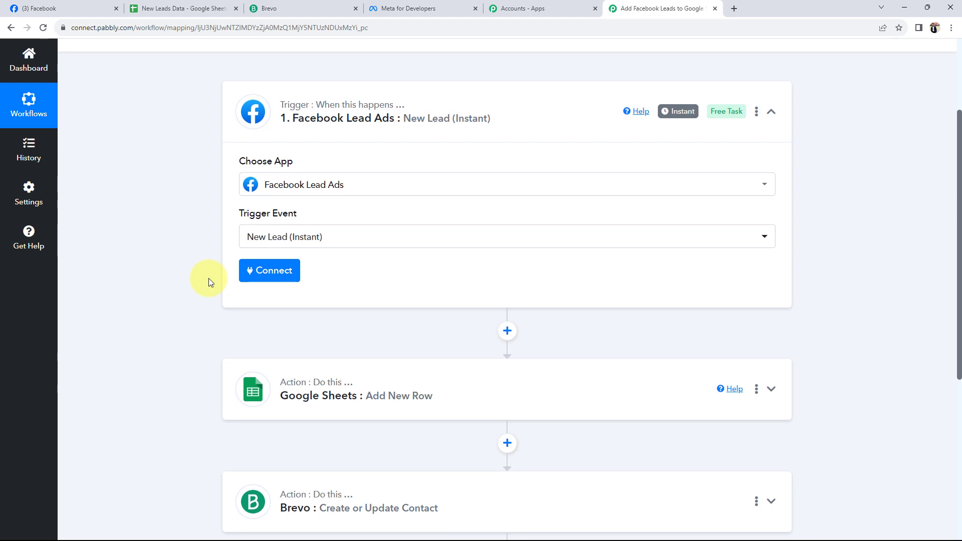
left_click(278, 270)
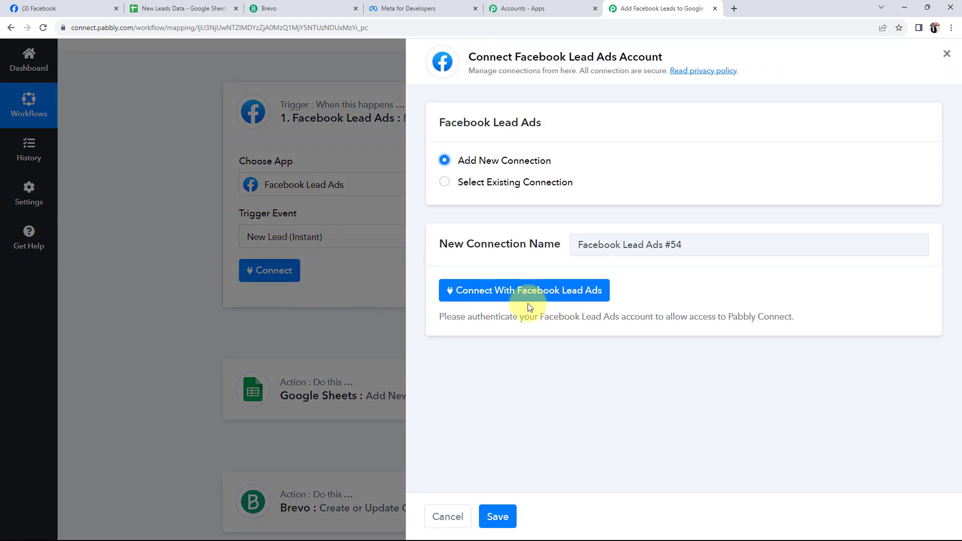
left_click(528, 299)
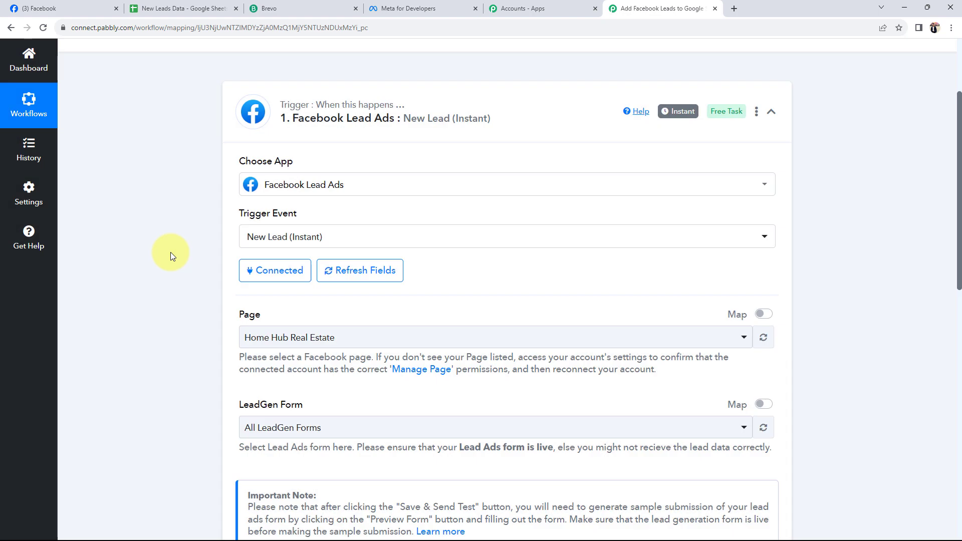
Step: Set the trigger's Facebook page to My Tour Guide, checking the page name against the one on Facebook
scroll(170, 252, "down", 3)
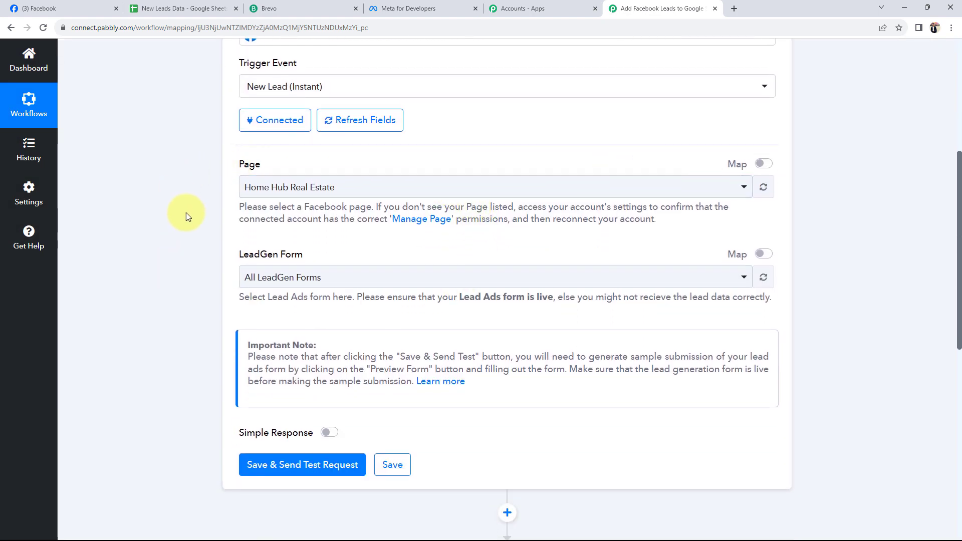
left_click(335, 192)
scroll(320, 273, "down", 5)
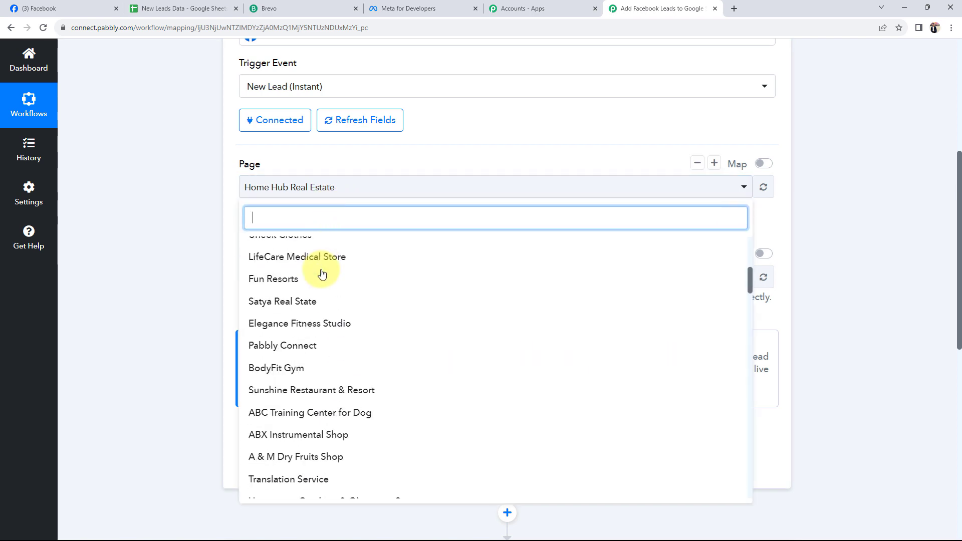
scroll(322, 274, "up", 10)
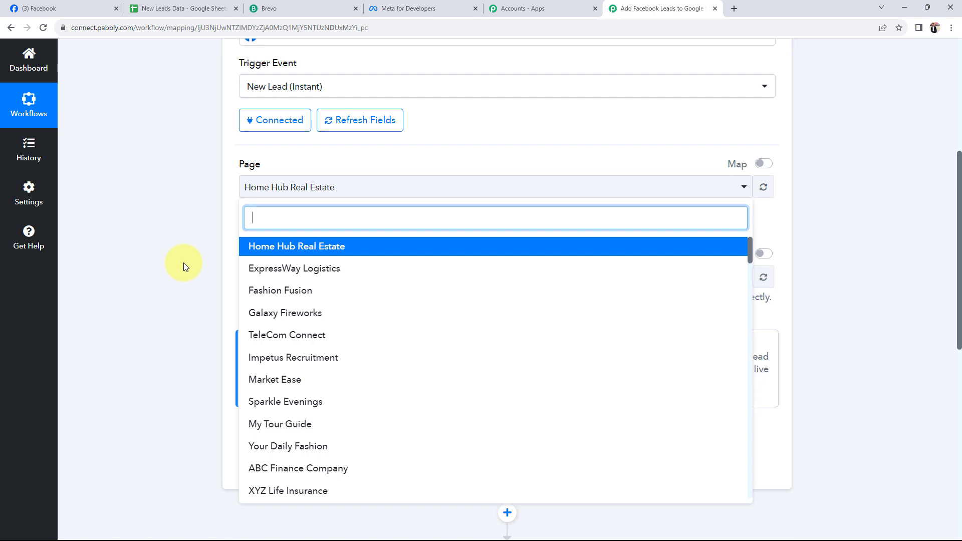
left_click(268, 424)
left_click(70, 8)
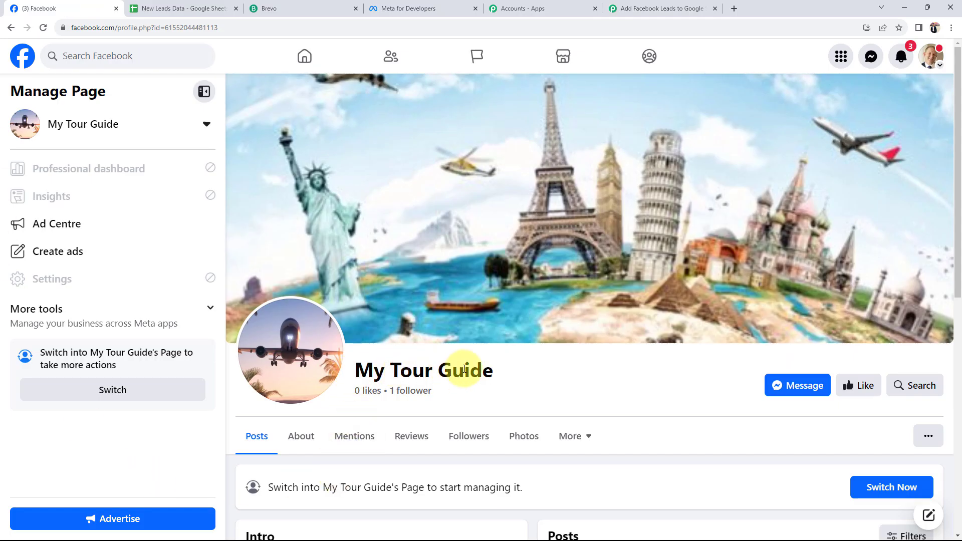
left_click(656, 9)
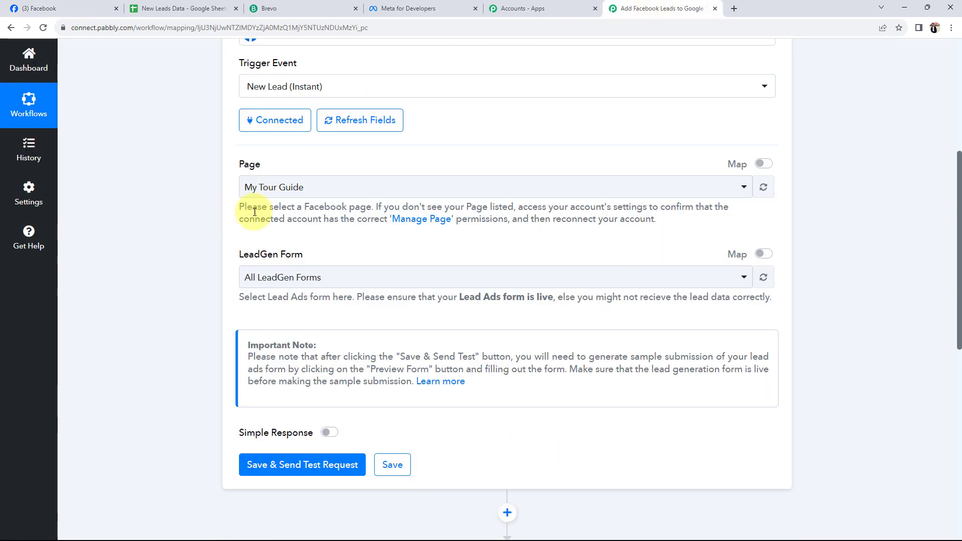
left_click(272, 194)
left_click(279, 405)
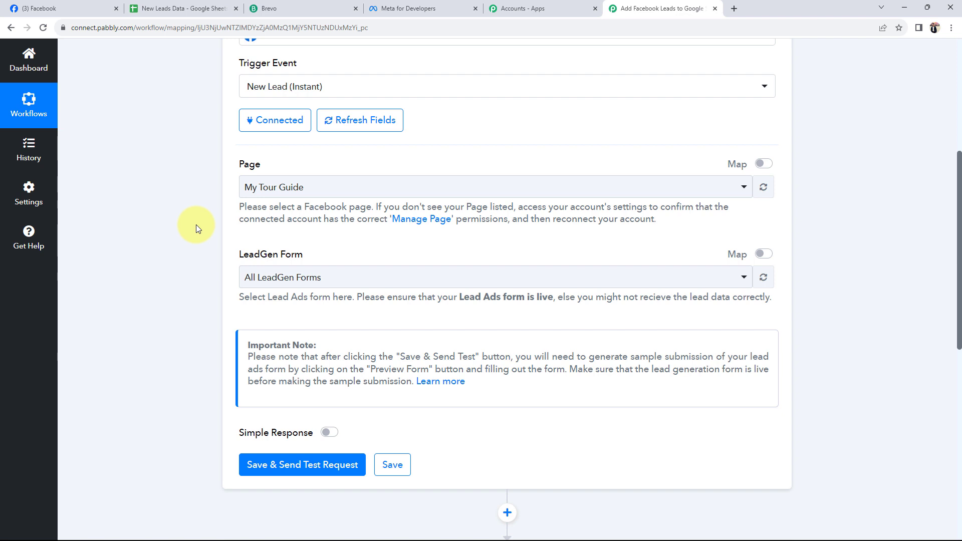
Step: Choose Contact Form as the trigger's LeadGen form
left_click(309, 281)
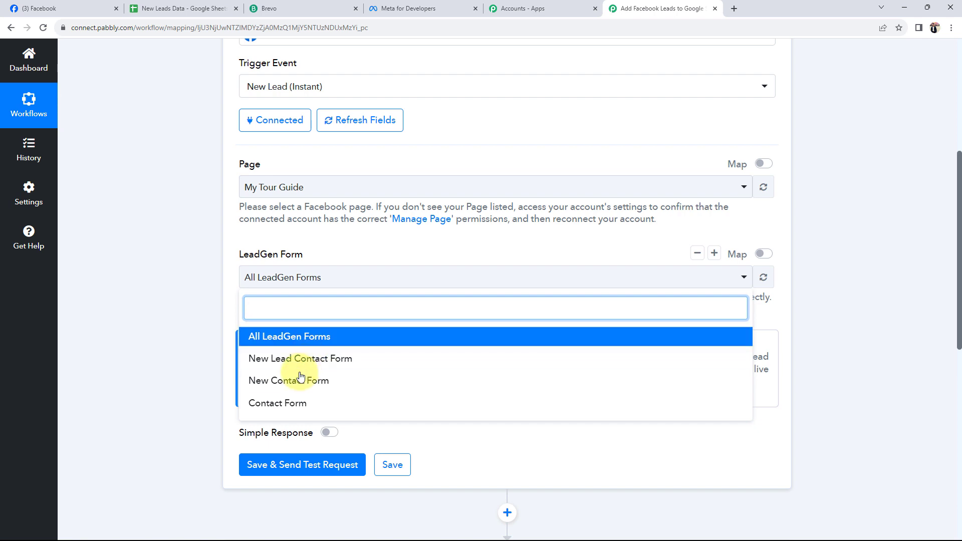
left_click(270, 403)
left_click(169, 293)
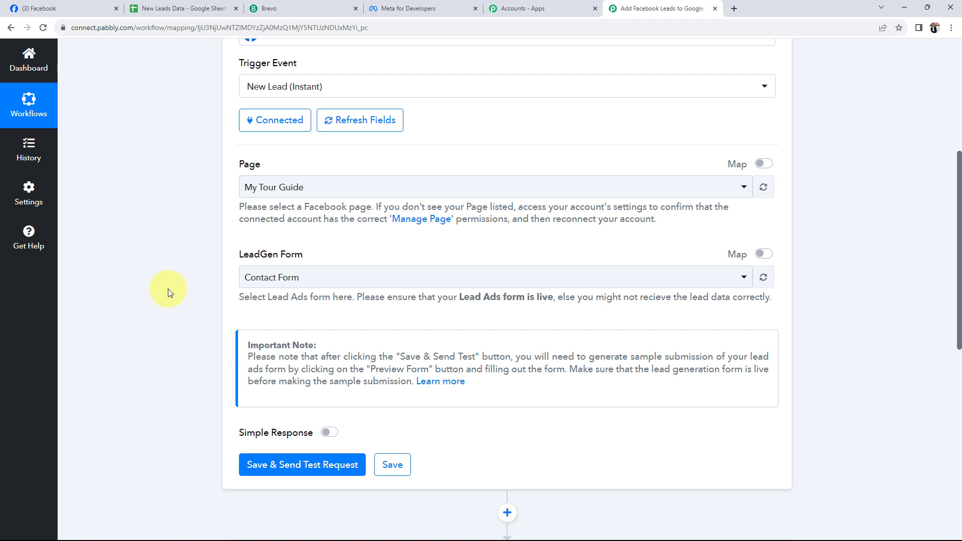
Step: Save the trigger and send a test request, and read the important note about generating a sample submission
left_click(299, 470)
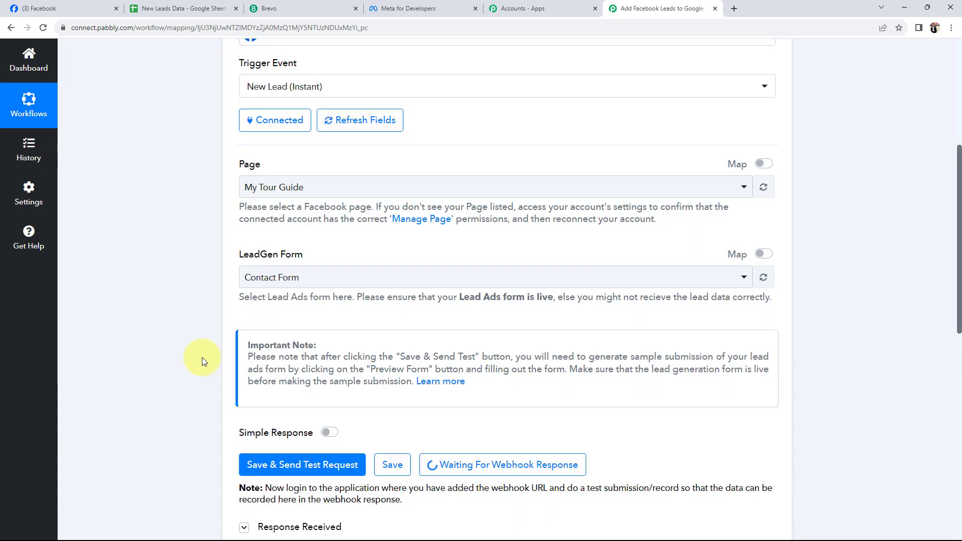
scroll(212, 359, "down", 2)
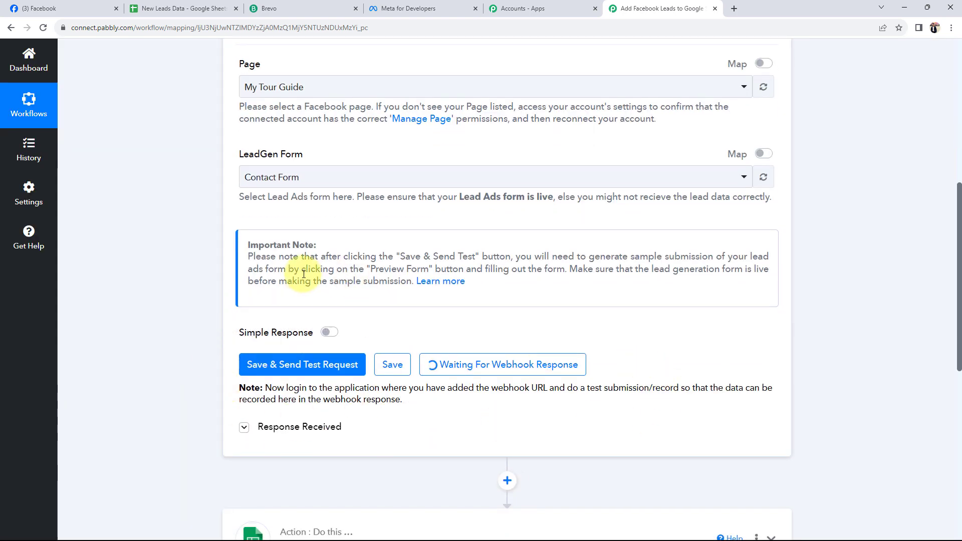
left_click_drag(250, 245, 307, 245)
left_click(214, 256)
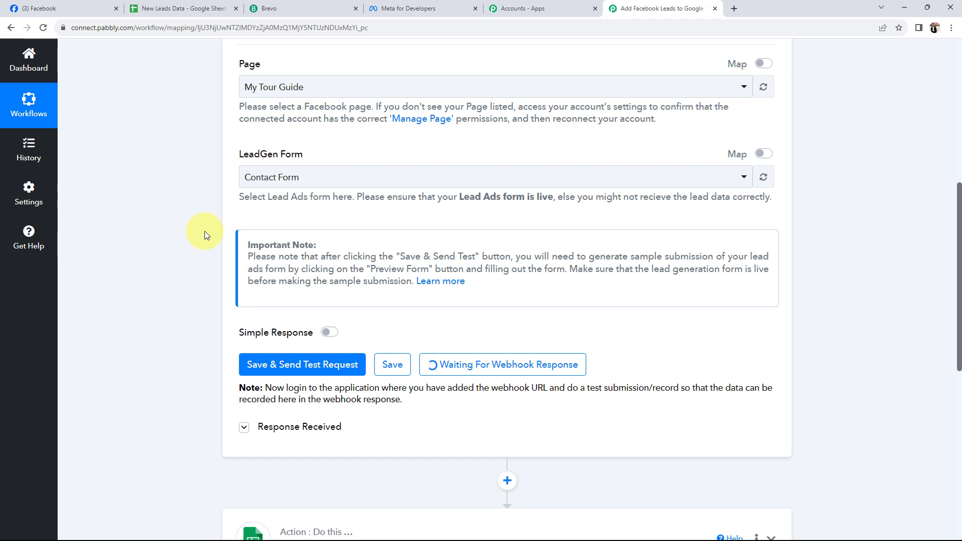
scroll(207, 233, "up", 1)
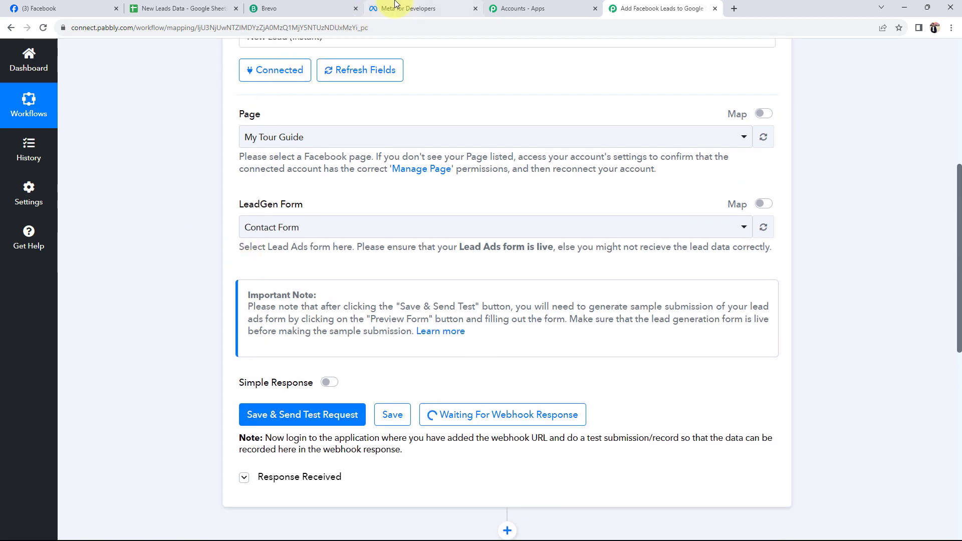
Step: Switch to Meta for Developers and open the Lead Ads Testing Tool from the developer tools
left_click(396, 6)
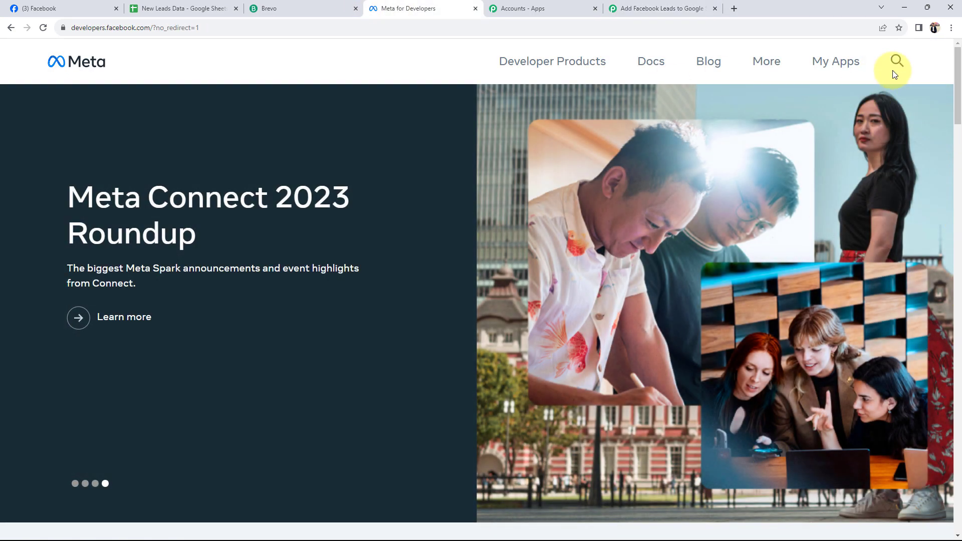
left_click(835, 61)
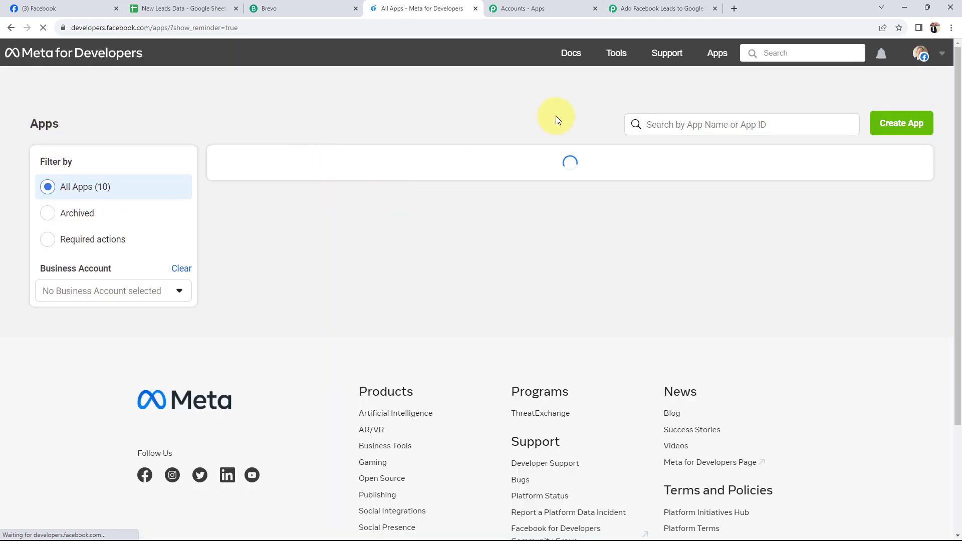
left_click(621, 48)
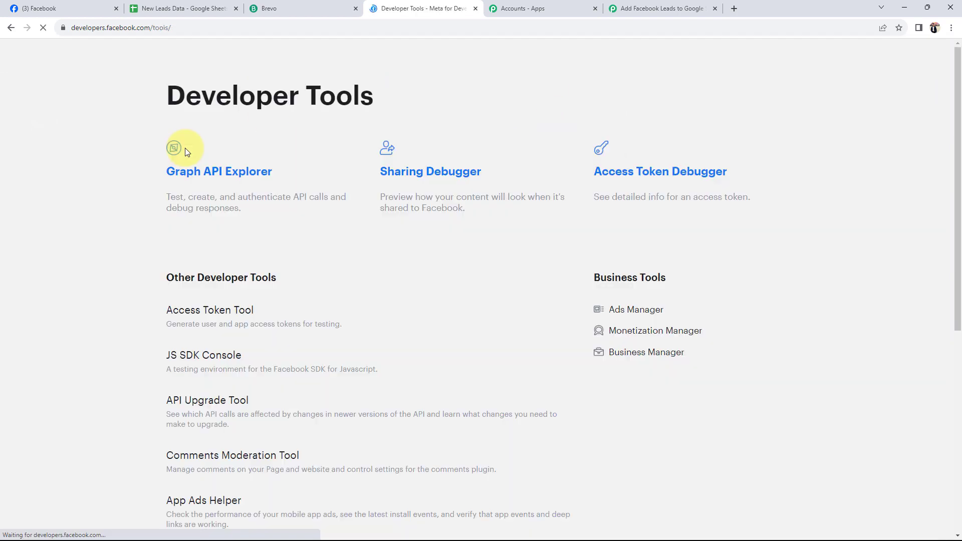
scroll(94, 389, "down", 4)
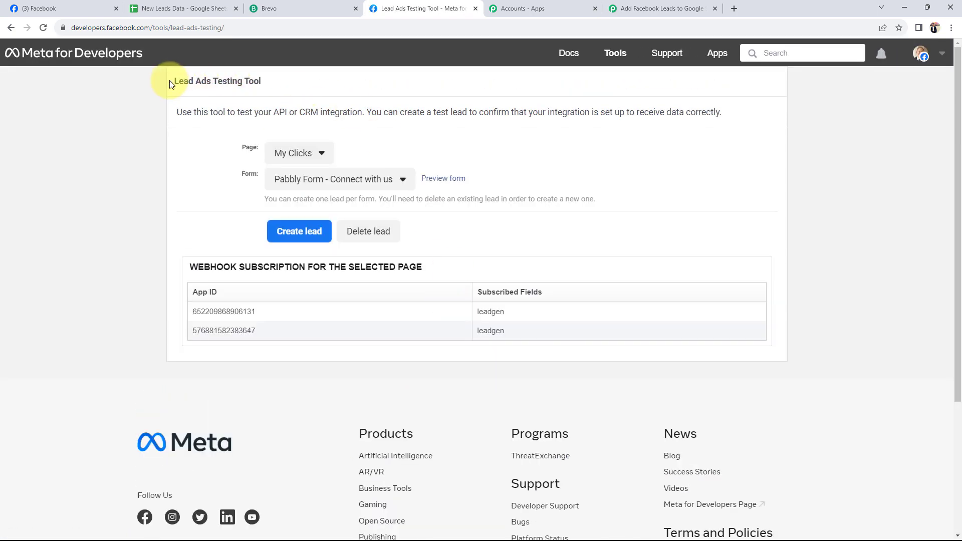
left_click_drag(175, 81, 258, 93)
left_click(123, 203)
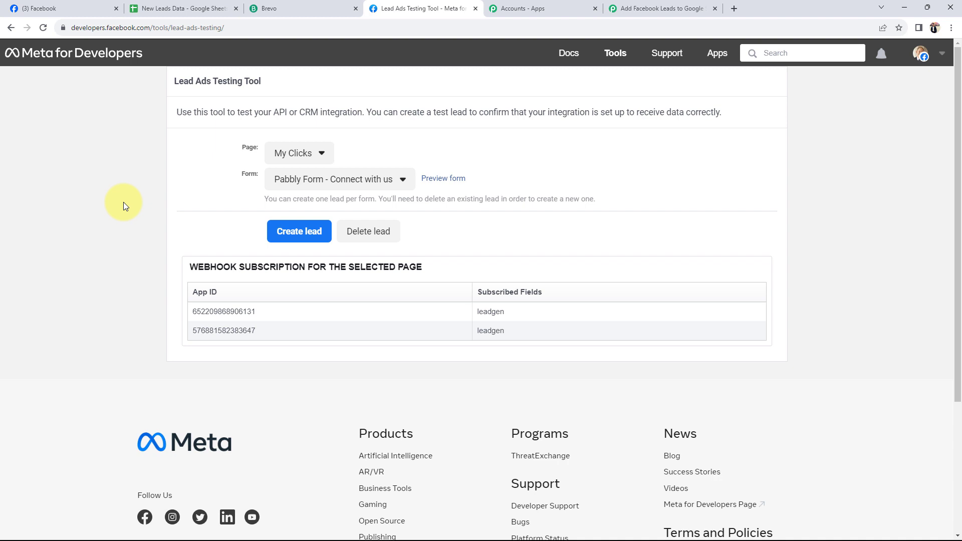
Step: Set the testing tool's page to My Tour Guide and its form to Contact Form
left_click(278, 153)
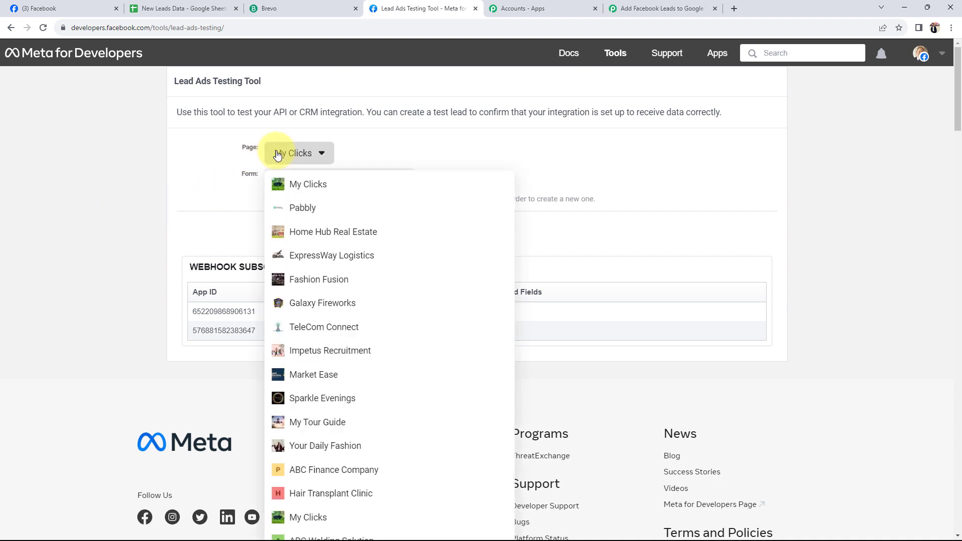
left_click(297, 423)
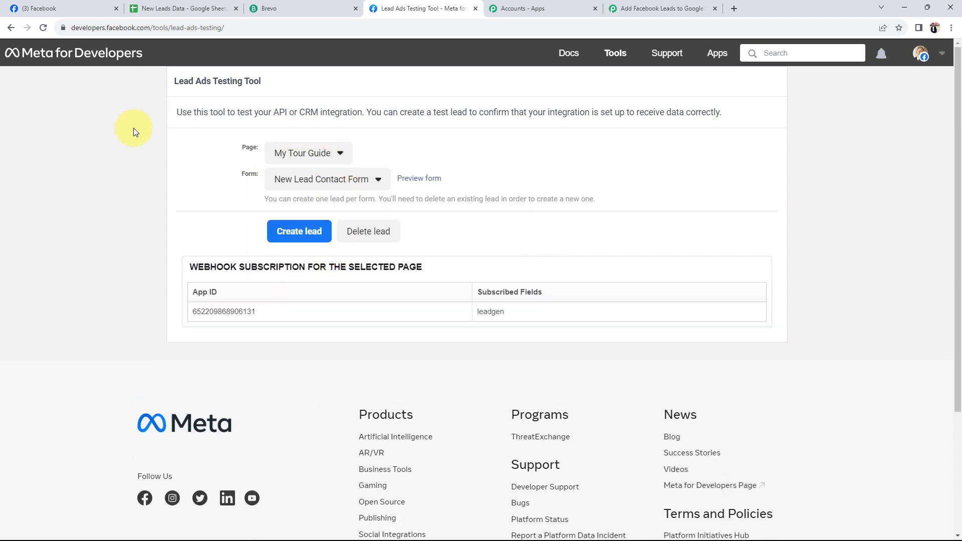
left_click(285, 180)
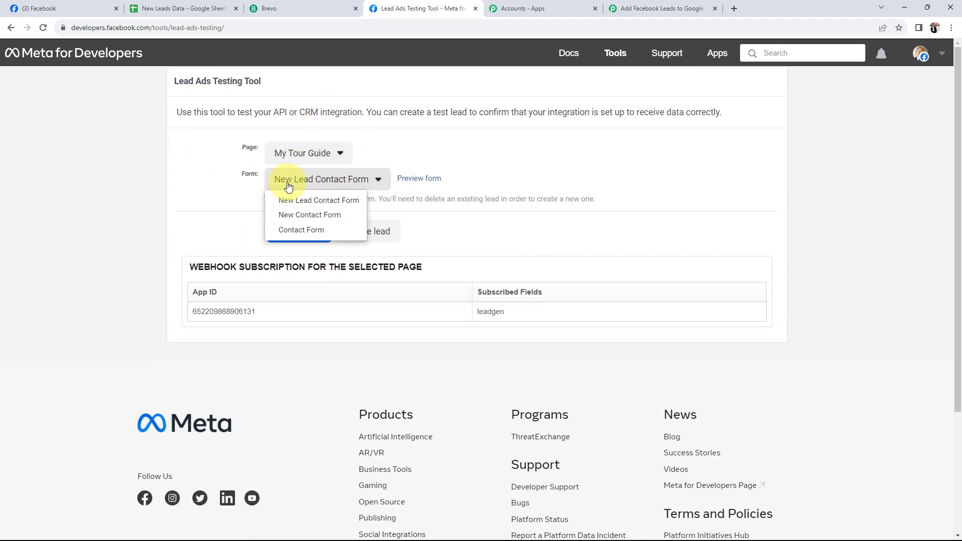
left_click(291, 229)
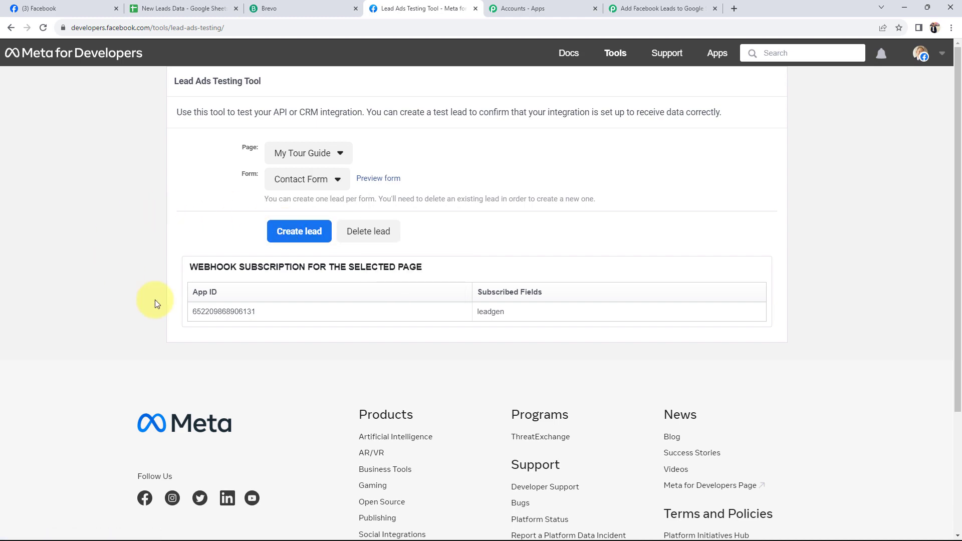
Step: Open the Contact Form preview and review its sample lead details, checking the trigger's webhook status in Pabbly Connect
left_click(378, 181)
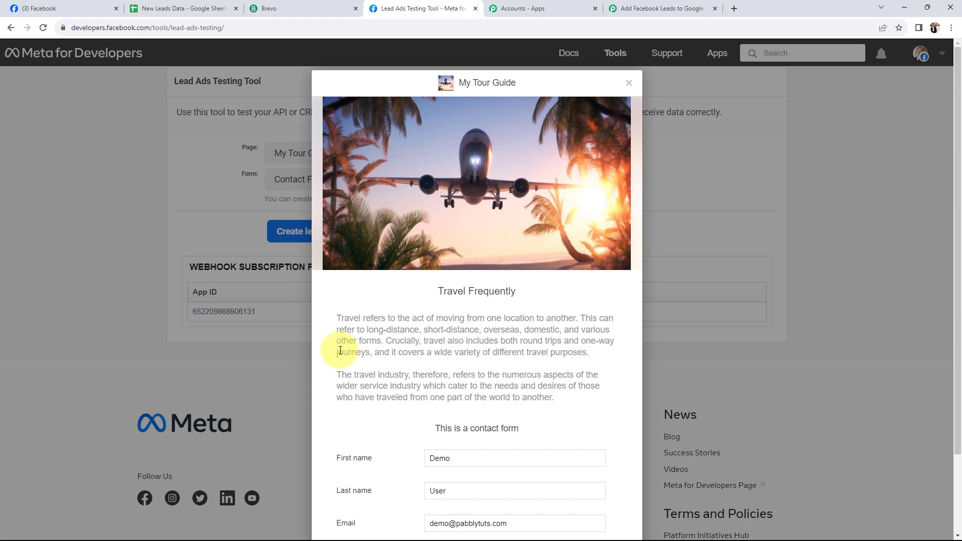
left_click(618, 8)
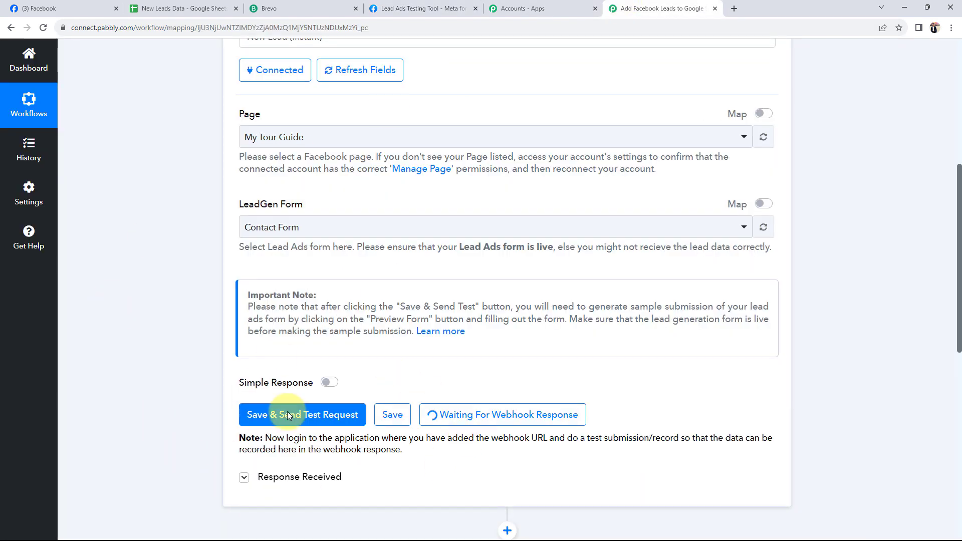
left_click(408, 8)
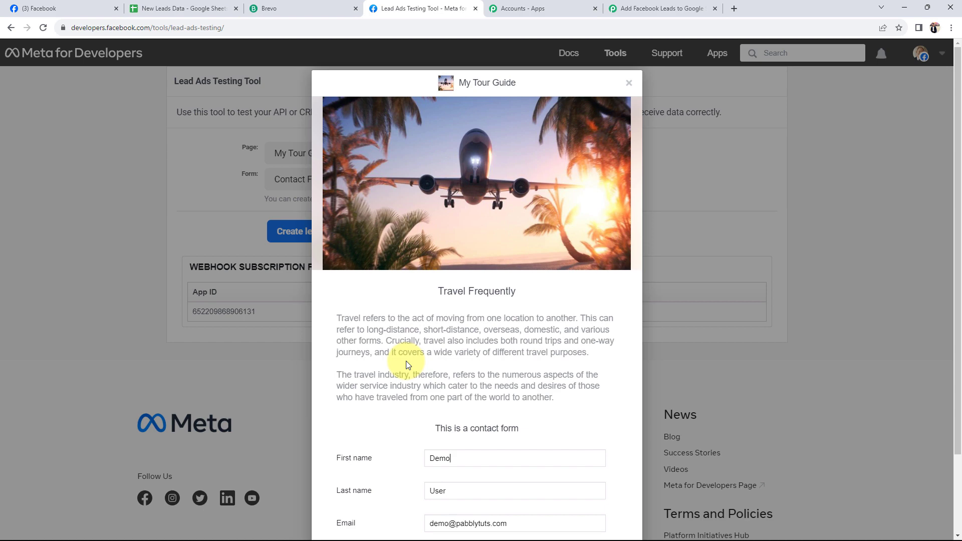
scroll(408, 365, "down", 2)
left_click_drag(525, 461, 482, 459)
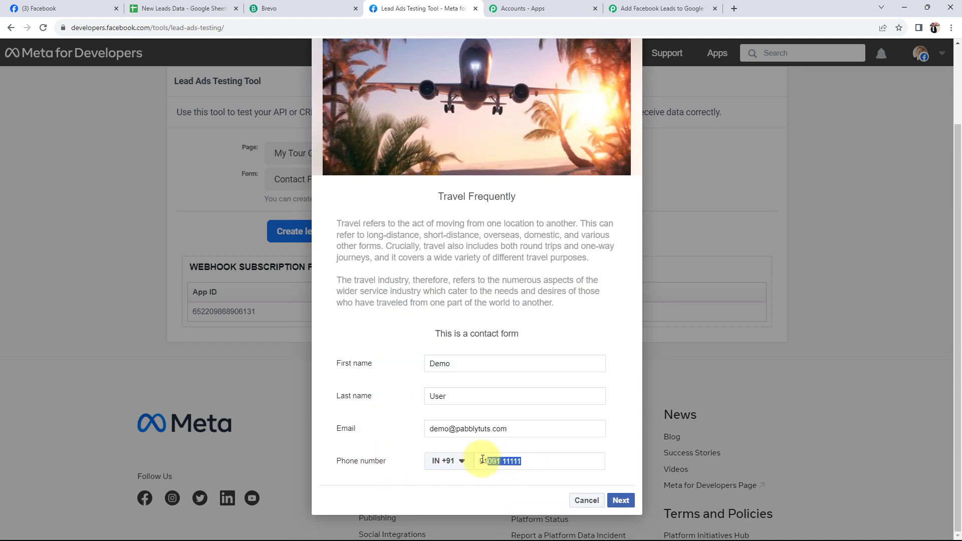
left_click(403, 482)
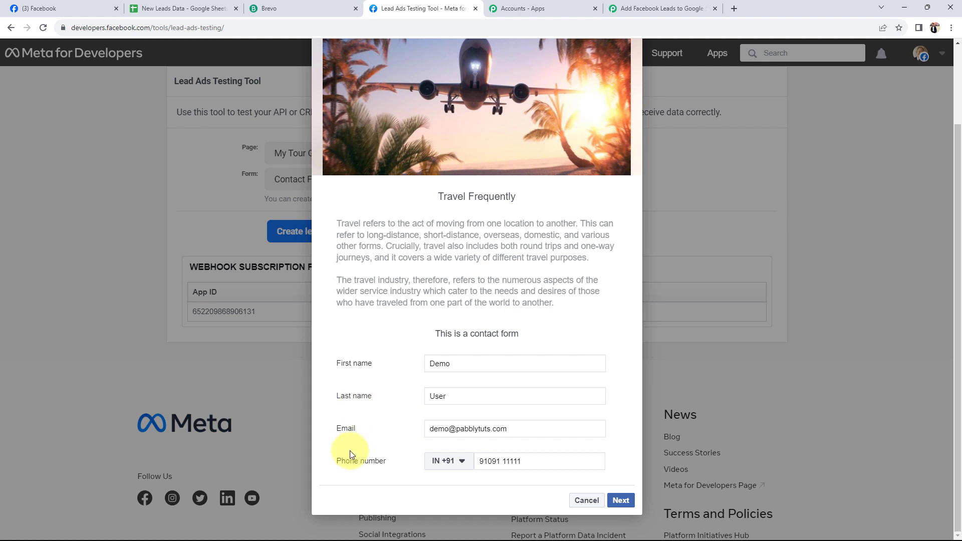
Step: Submit the test lead through the previewed form and close the preview
left_click(620, 500)
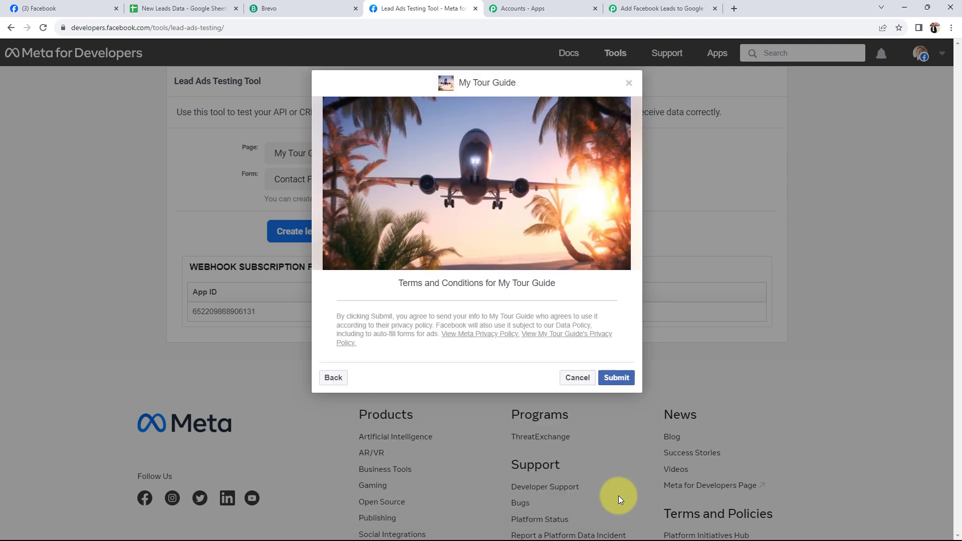
left_click(618, 380)
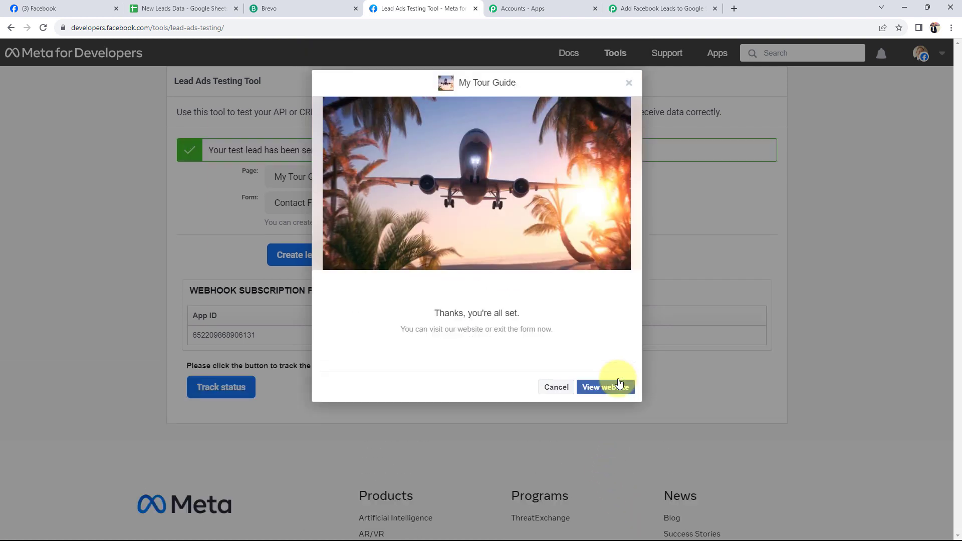
left_click(556, 387)
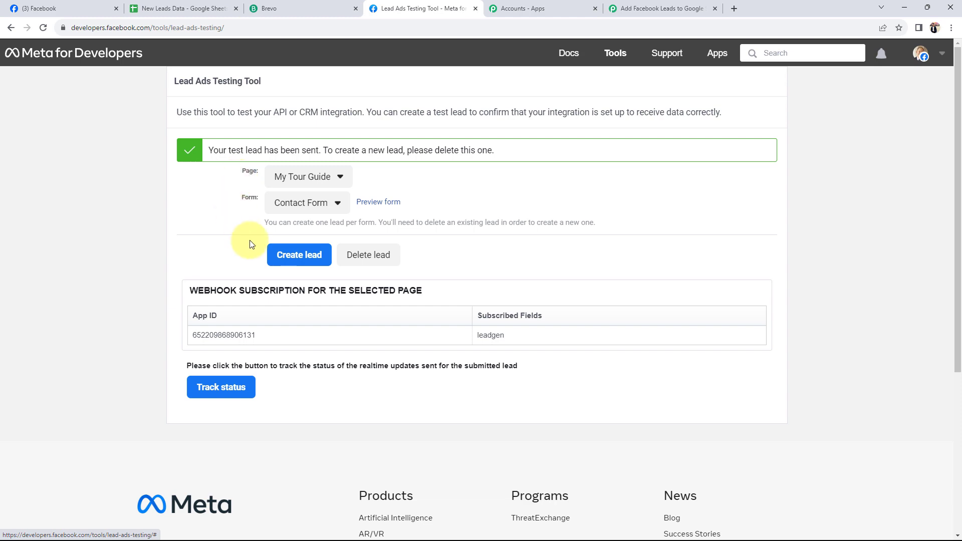
Step: Switch to Pabbly Connect and check the name, e-mail and phone number in the trigger's received response
left_click(624, 8)
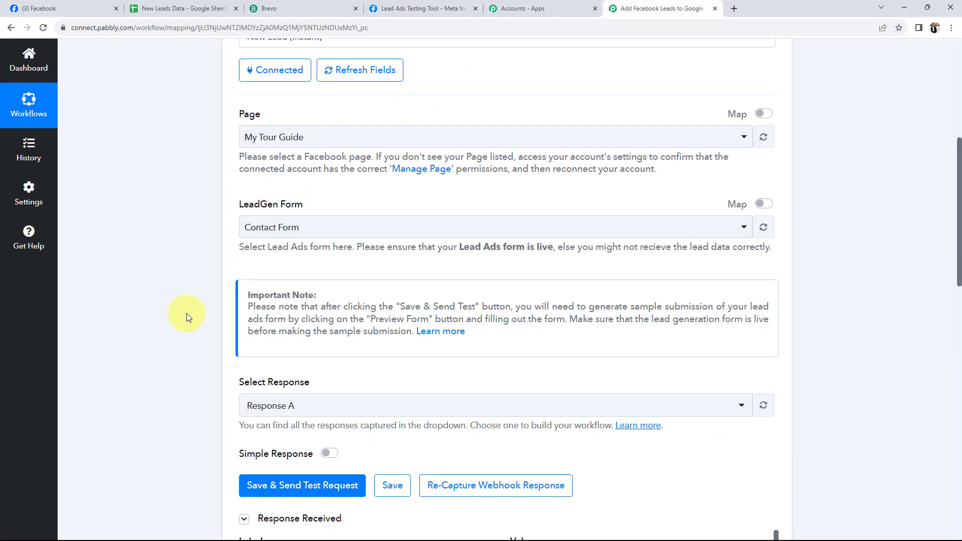
scroll(187, 313, "down", 7)
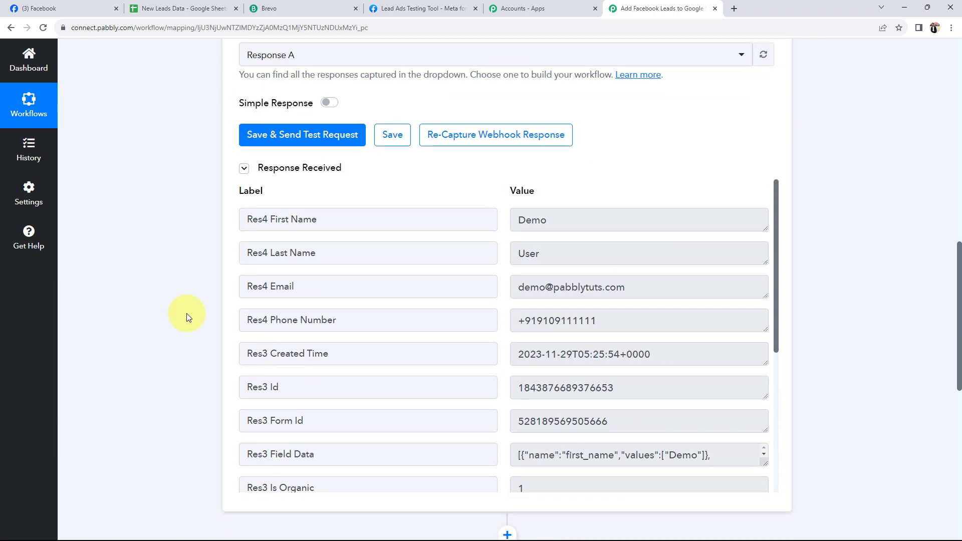
double_click(554, 220)
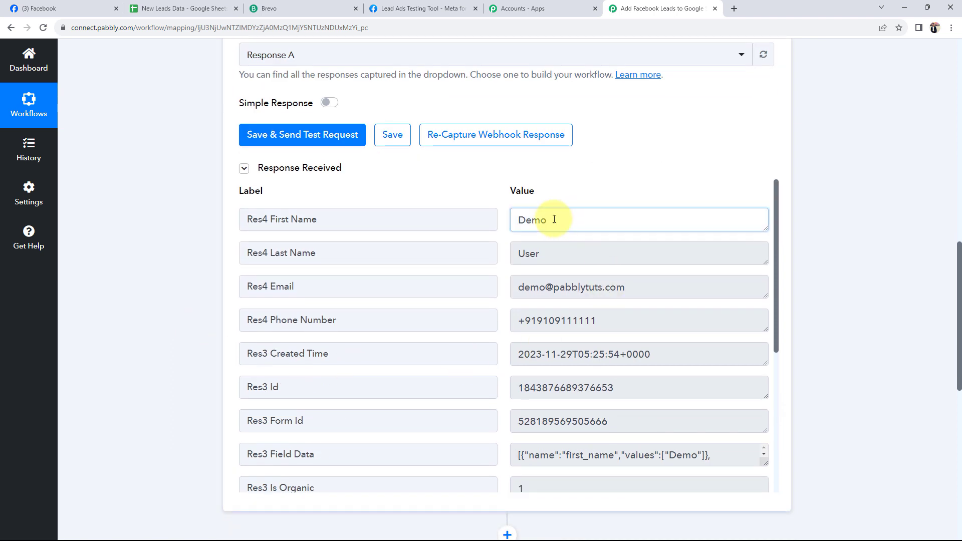
key("Tab")
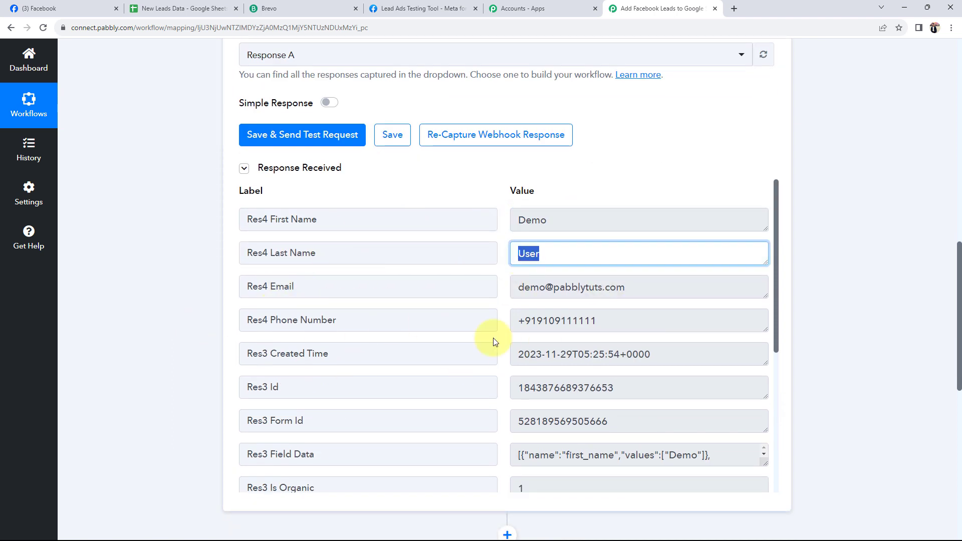
key("Tab")
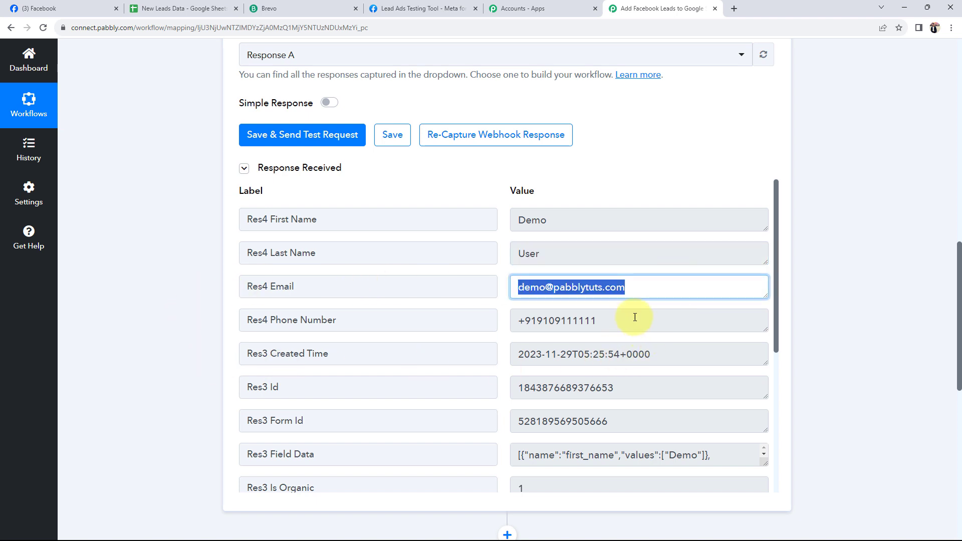
left_click_drag(632, 319, 508, 316)
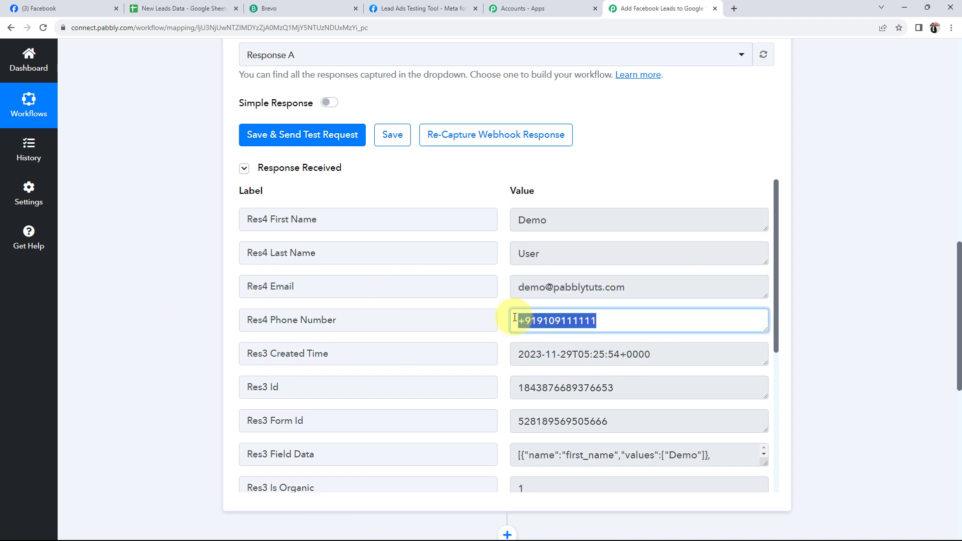
left_click(166, 359)
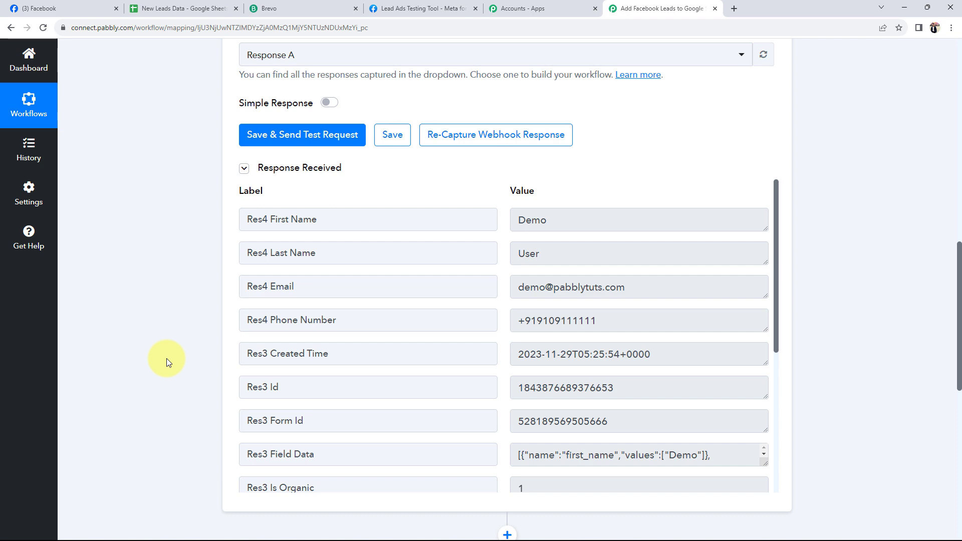
Step: Collapse and reopen the Facebook Lead Ads trigger to review its setup and received response again
scroll(166, 359, "up", 14)
left_click(407, 239)
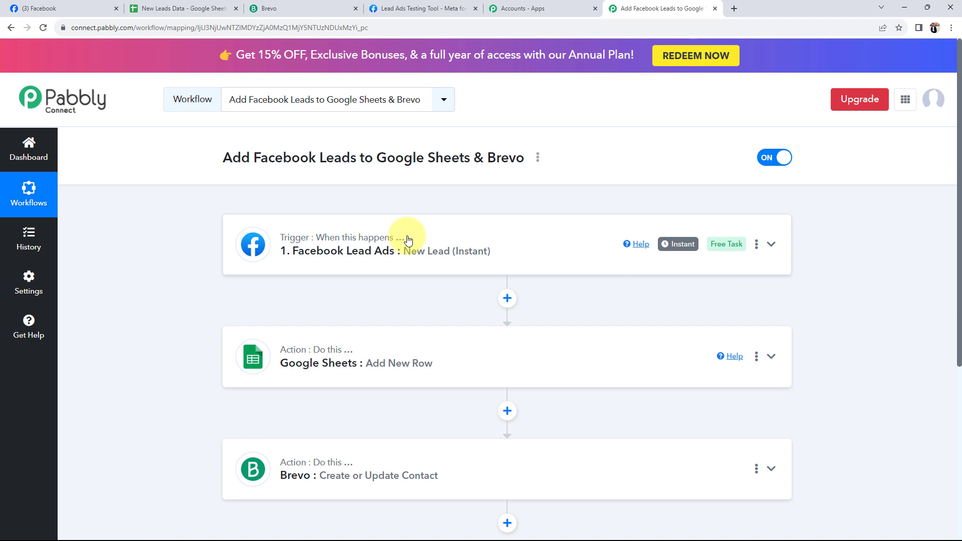
left_click(389, 251)
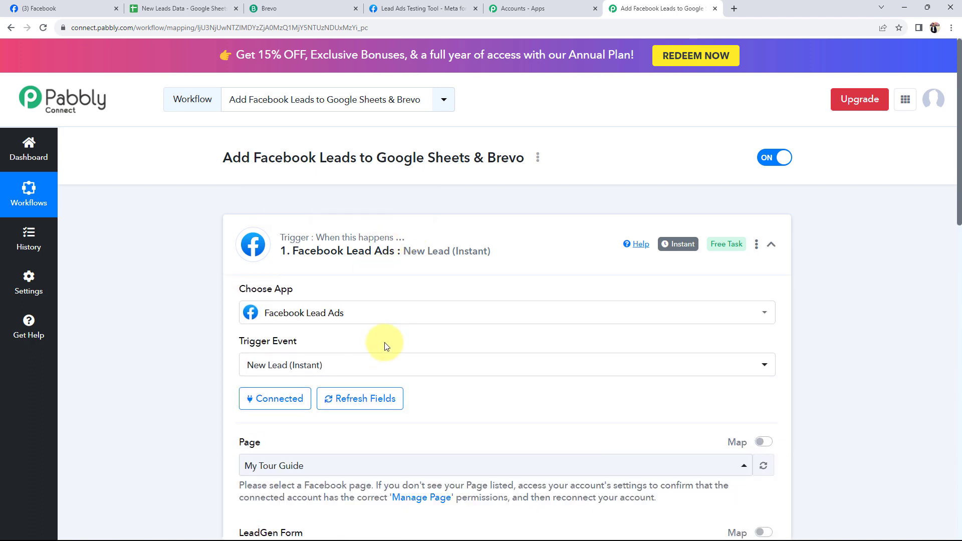
scroll(386, 342, "down", 10)
double_click(629, 296)
scroll(269, 322, "down", 15)
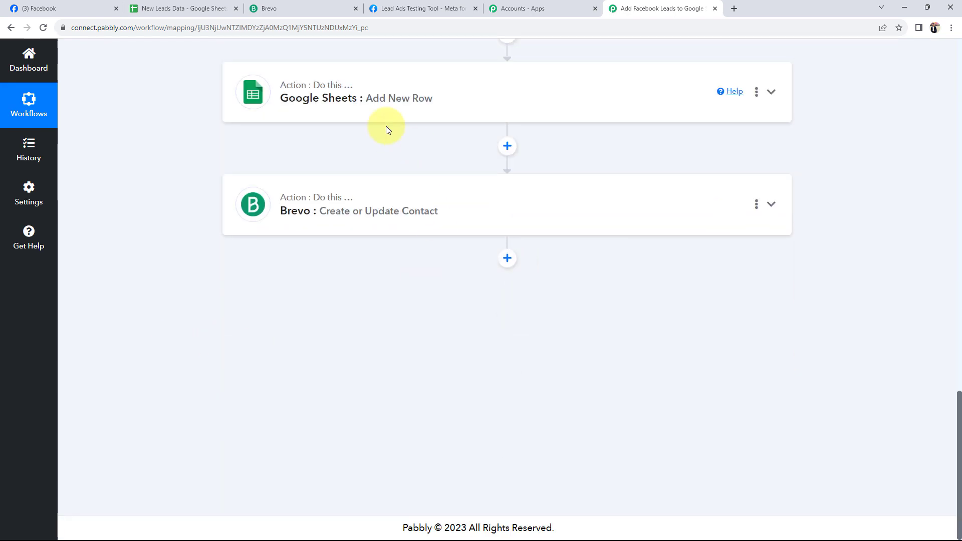
Step: Expand the Google Sheets Add New Row action and connect it through a new connection, allowing access to the Google account
left_click(386, 121)
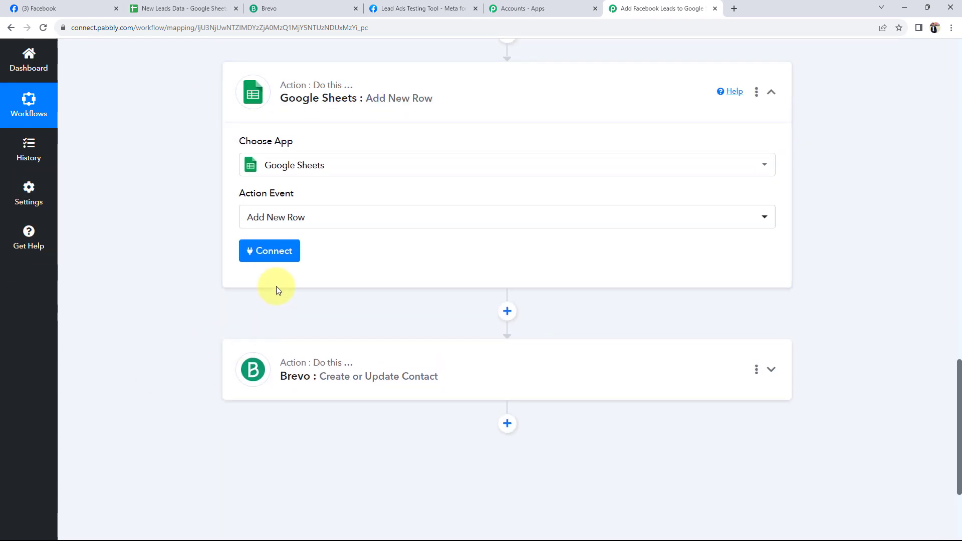
left_click(271, 253)
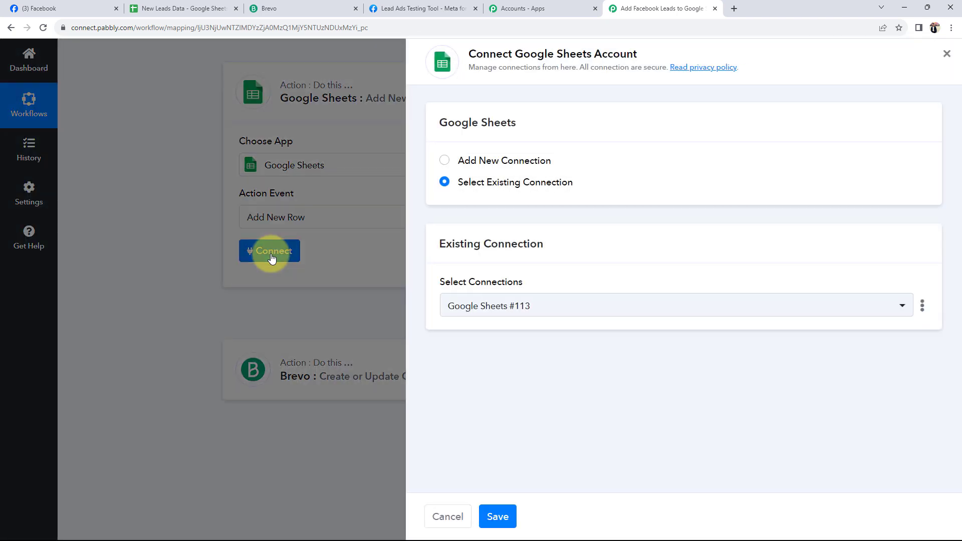
left_click(444, 160)
left_click(496, 308)
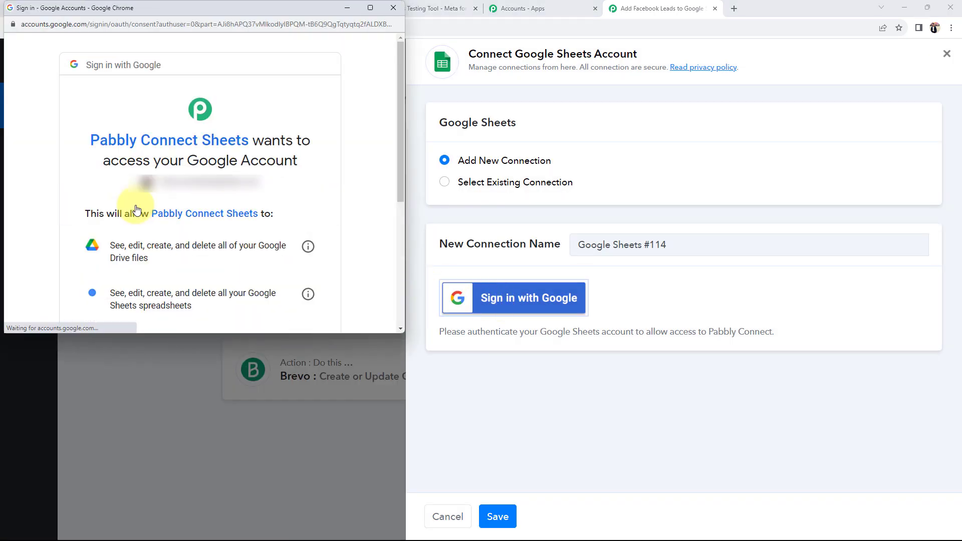
scroll(179, 218, "down", 4)
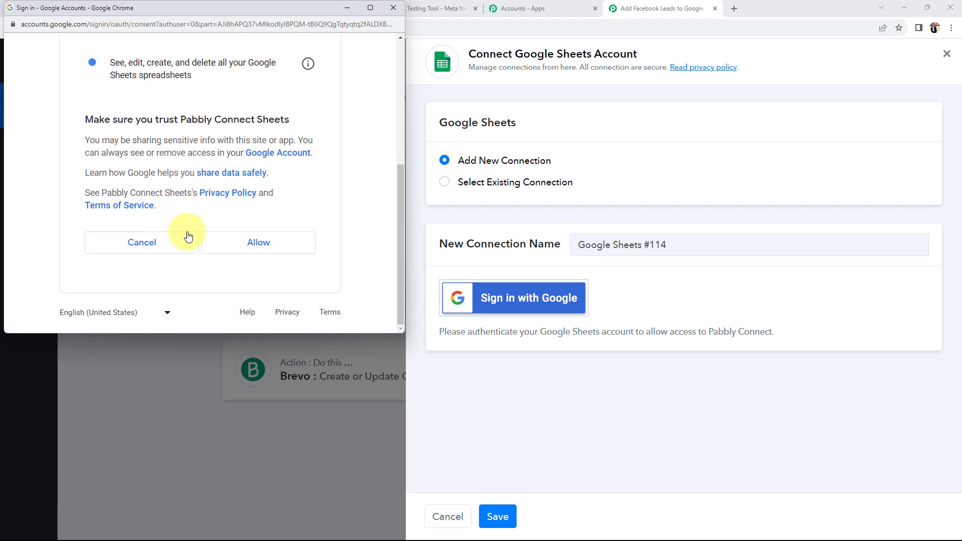
left_click(269, 243)
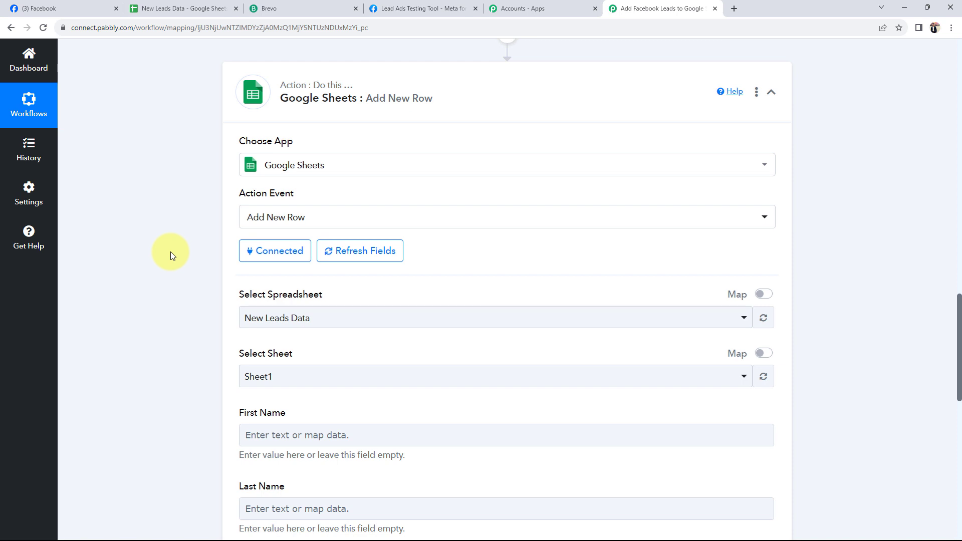
Step: Examine the Google Sheets action's spreadsheet and sheet settings and its column fields
scroll(170, 251, "down", 3)
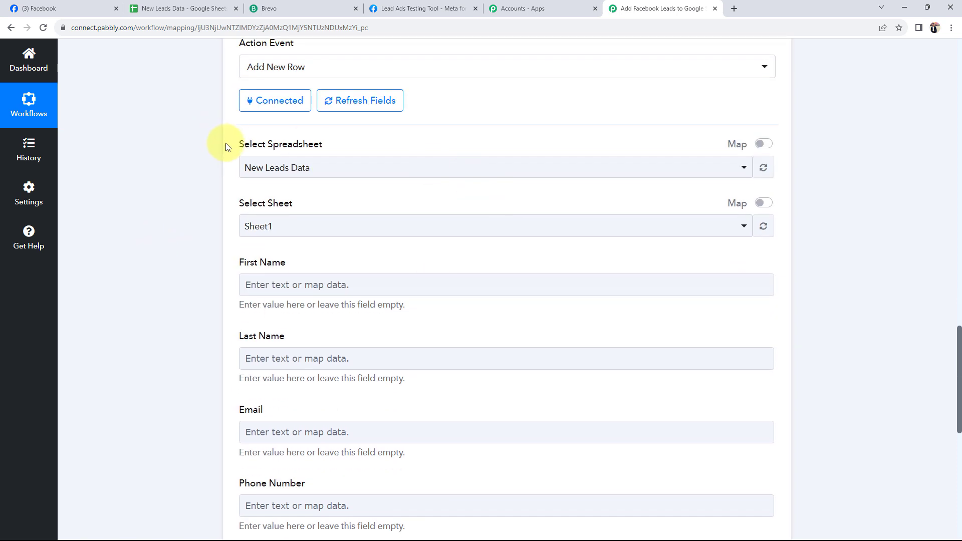
left_click_drag(225, 147, 314, 146)
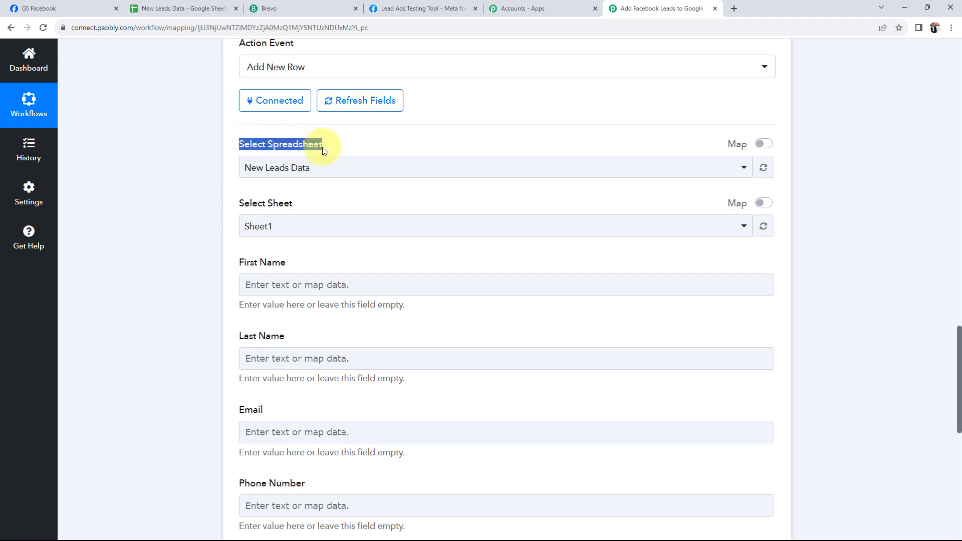
left_click(175, 197)
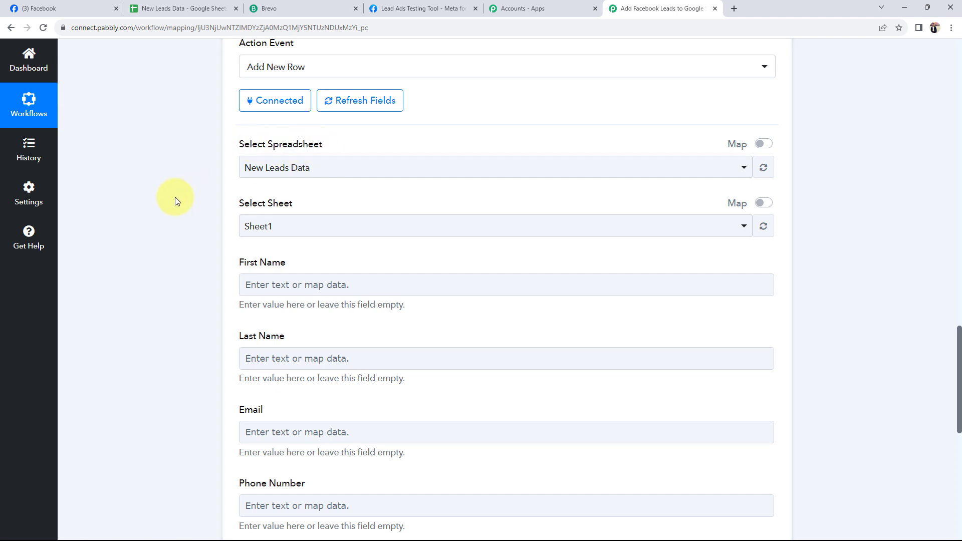
Step: Switch to the New Leads Data spreadsheet and check its title and its First Name, Last Name, Email and Phone Number columns
left_click(147, 8)
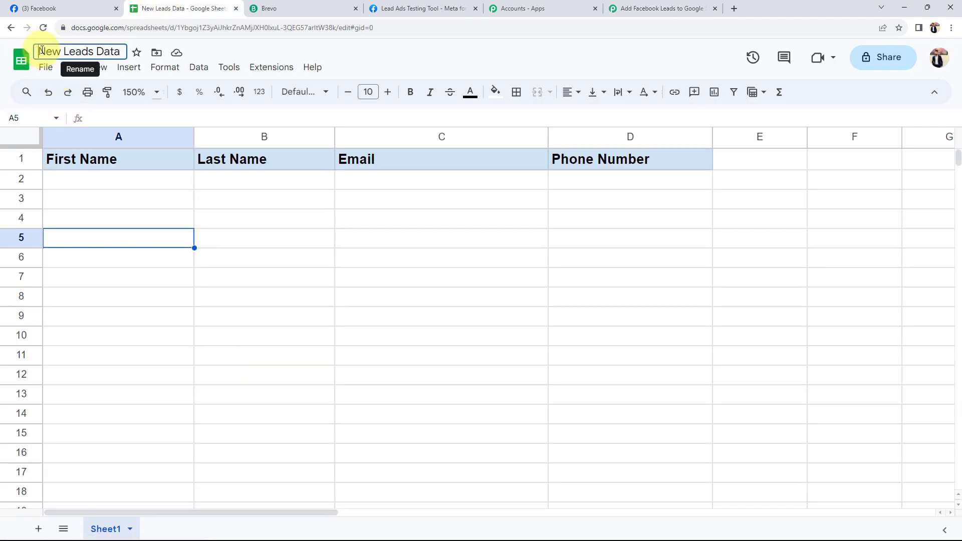
left_click_drag(39, 51, 114, 53)
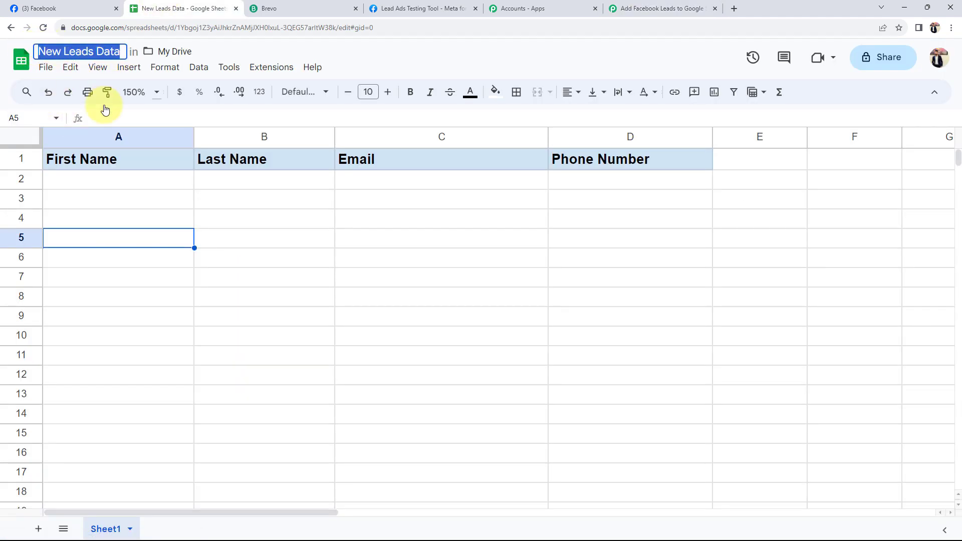
left_click(149, 382)
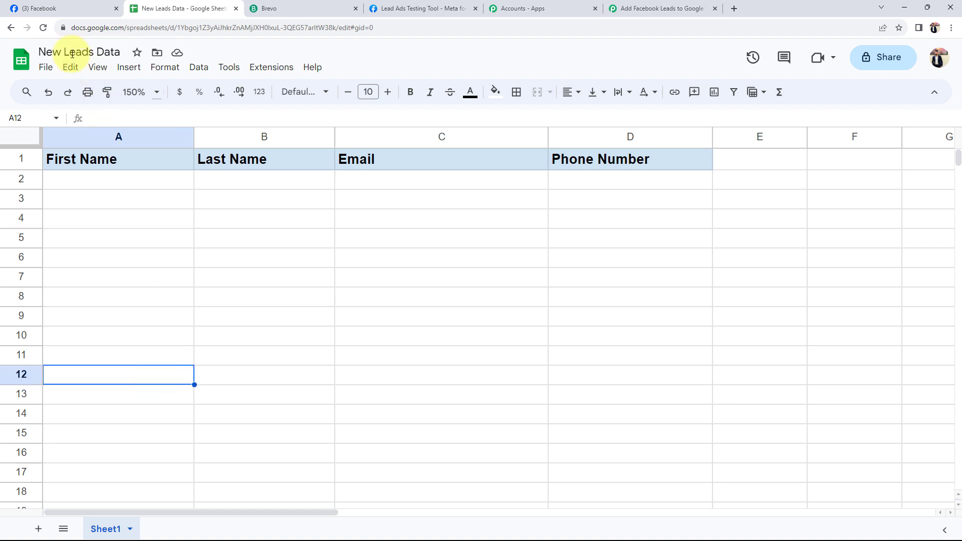
left_click(78, 183)
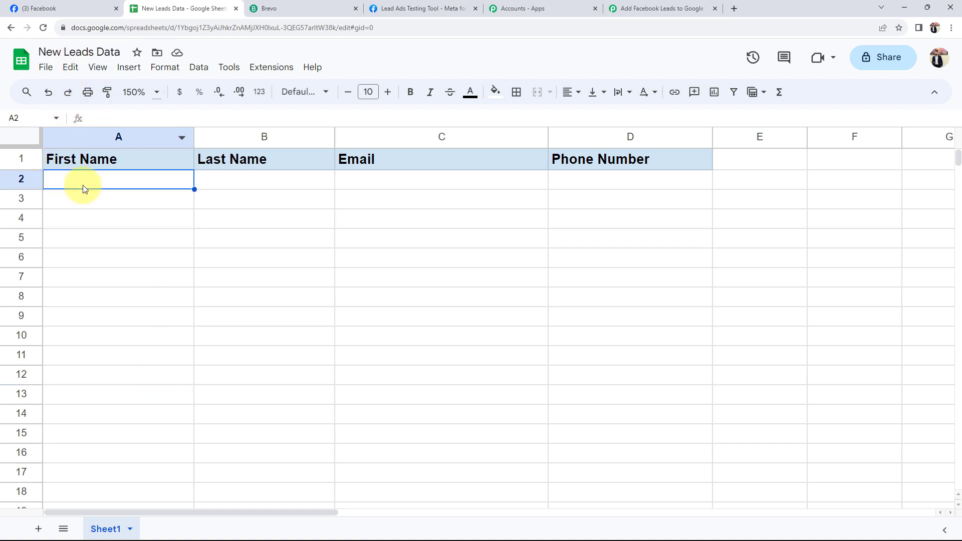
left_click(231, 181)
left_click(373, 191)
left_click(624, 185)
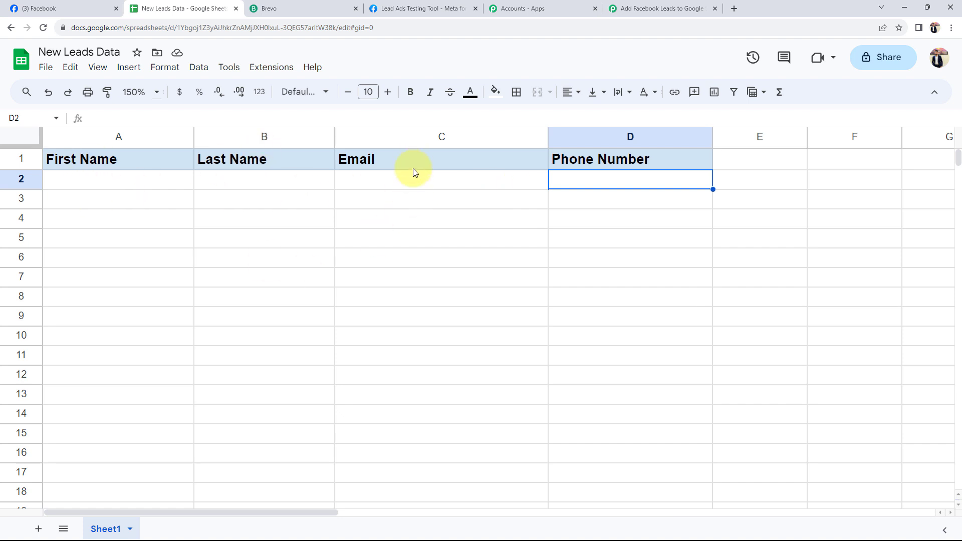
left_click(609, 247)
Step: Switch to Pabbly Connect and select New Leads Data as the spreadsheet of the Google Sheets action
left_click(661, 9)
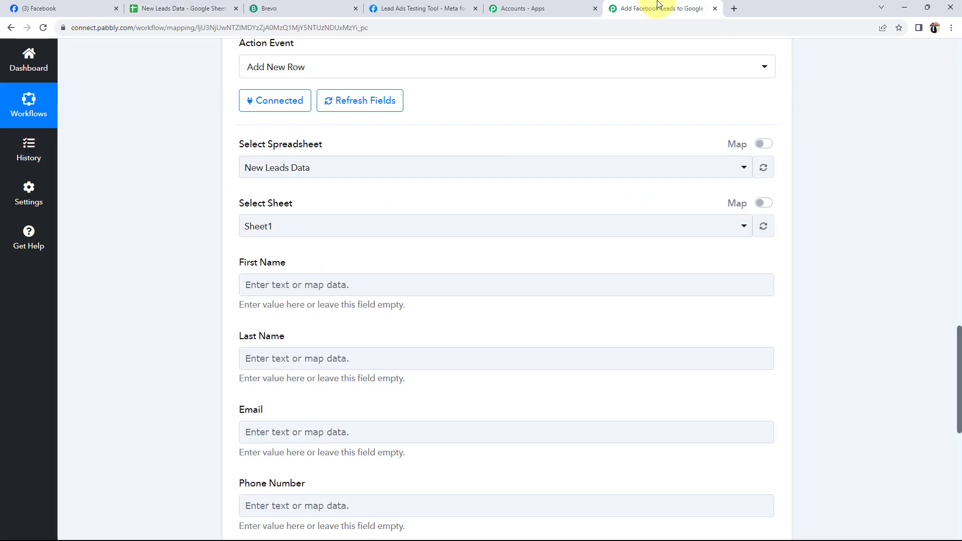
left_click(271, 171)
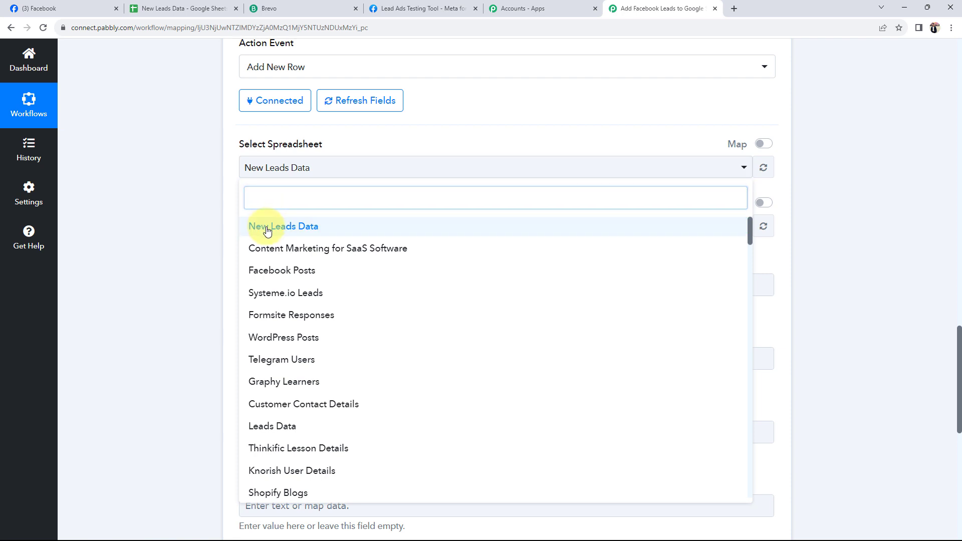
left_click(264, 225)
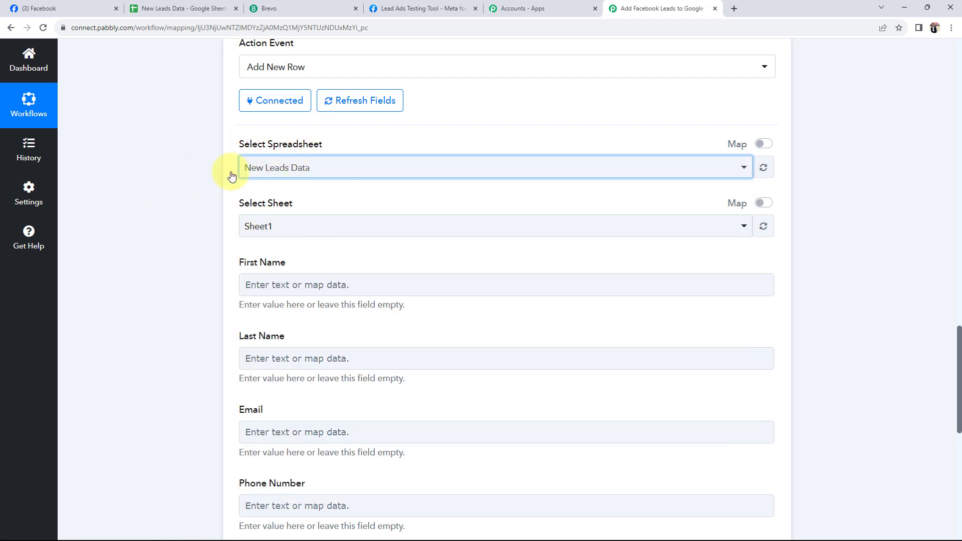
Step: Compare the Google Sheets action's sheet selection and column fields with the column headers in the New Leads Data spreadsheet
scroll(199, 359, "down", 2)
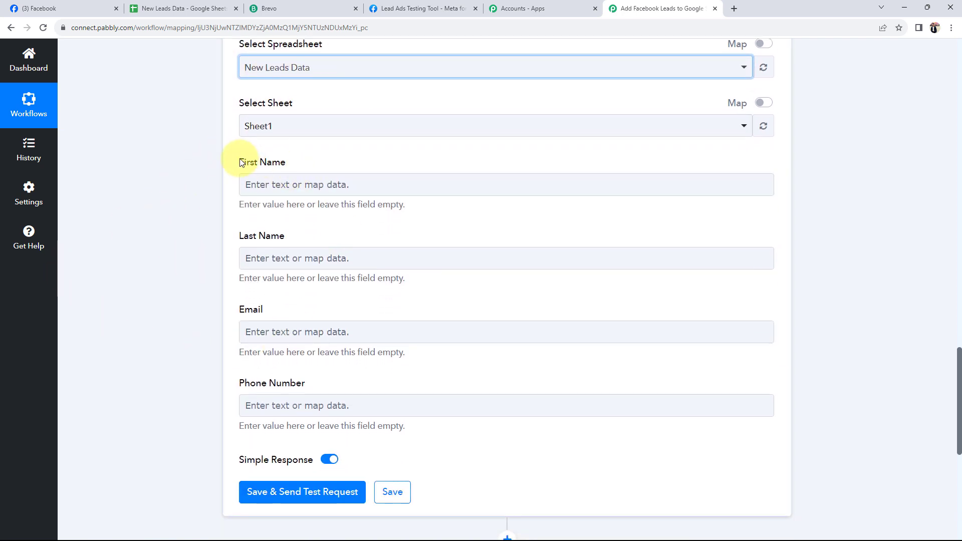
left_click_drag(239, 162, 279, 159)
left_click_drag(239, 235, 285, 236)
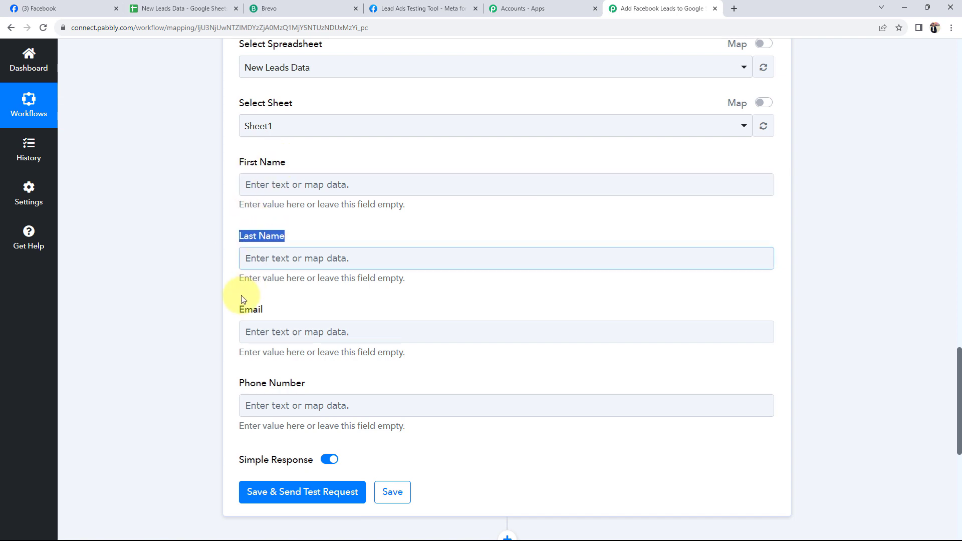
left_click_drag(240, 310, 264, 309)
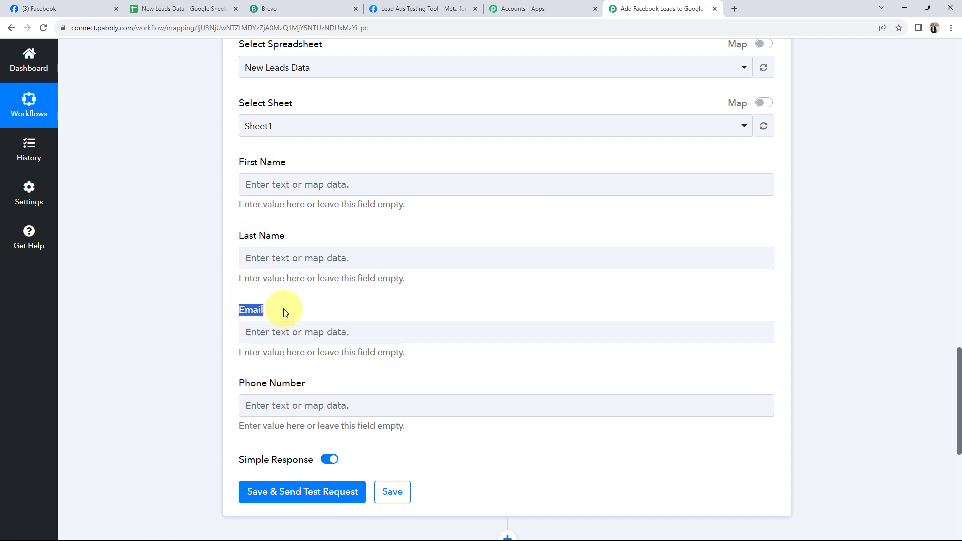
left_click(275, 125)
left_click(266, 184)
left_click(183, 8)
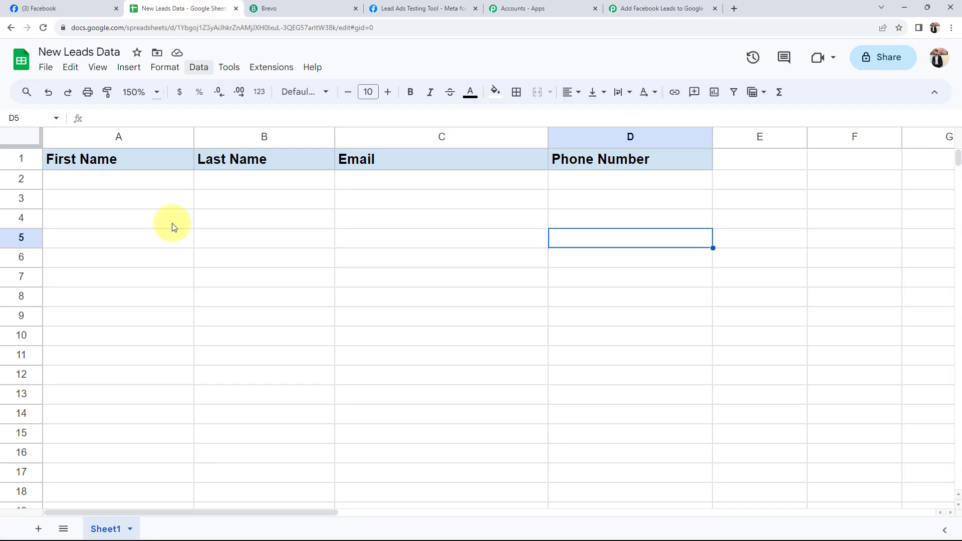
left_click(661, 9)
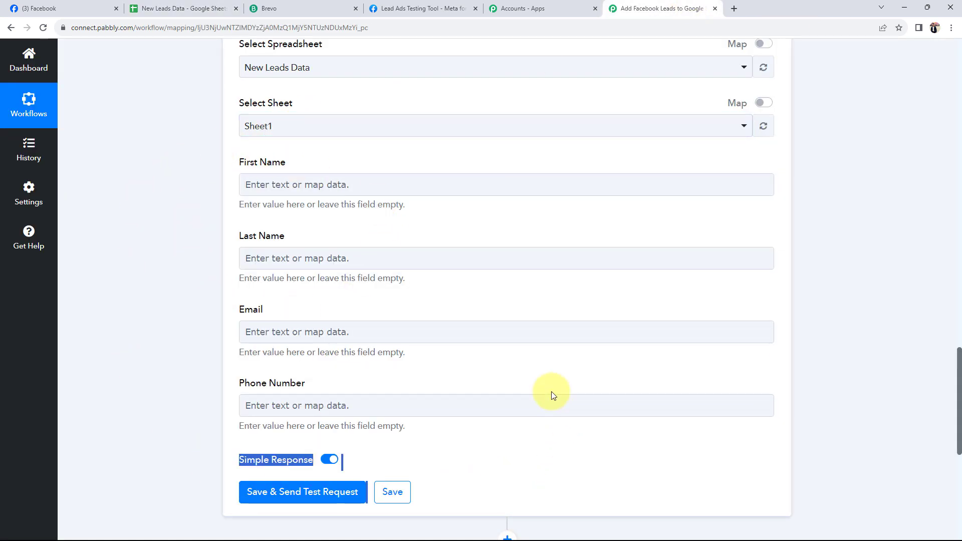
left_click(294, 162)
left_click(174, 214)
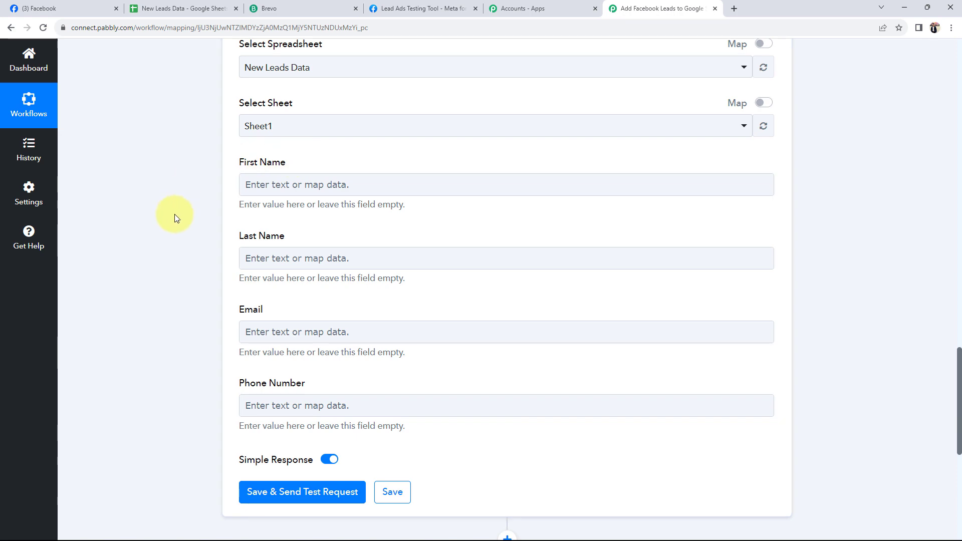
Step: Check the first name and last name values in the Facebook Lead Ads trigger's received response
scroll(161, 357, "up", 10)
scroll(568, 230, "up", 15)
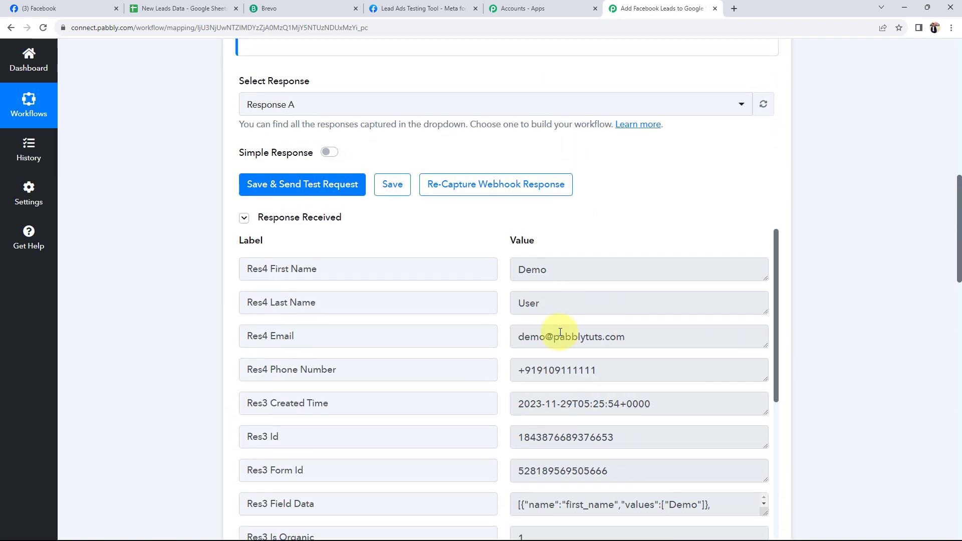
left_click_drag(565, 262, 486, 277)
left_click_drag(561, 291, 481, 289)
Step: Map the Google Sheets action's First Name field to Res4 First Name from the Facebook Lead Ads trigger
scroll(137, 317, "down", 15)
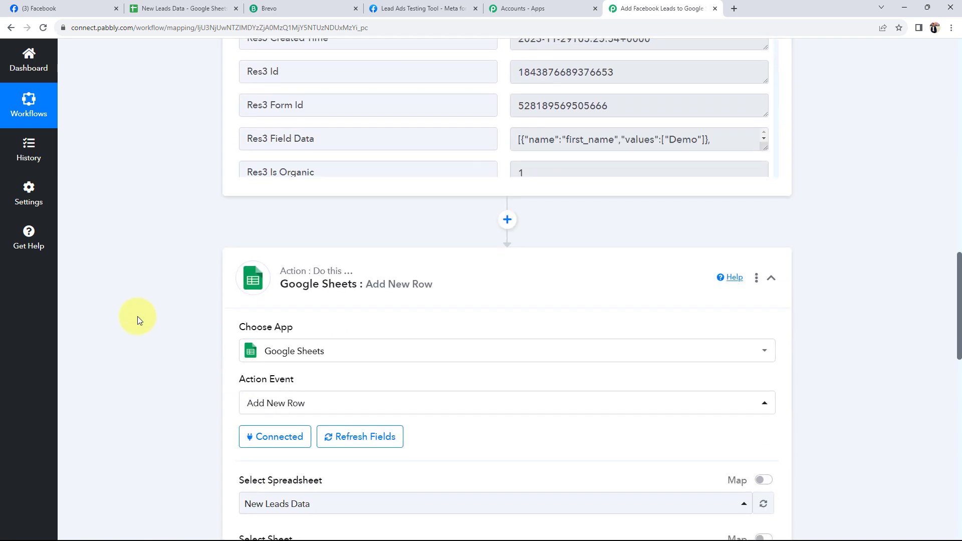
left_click(302, 303)
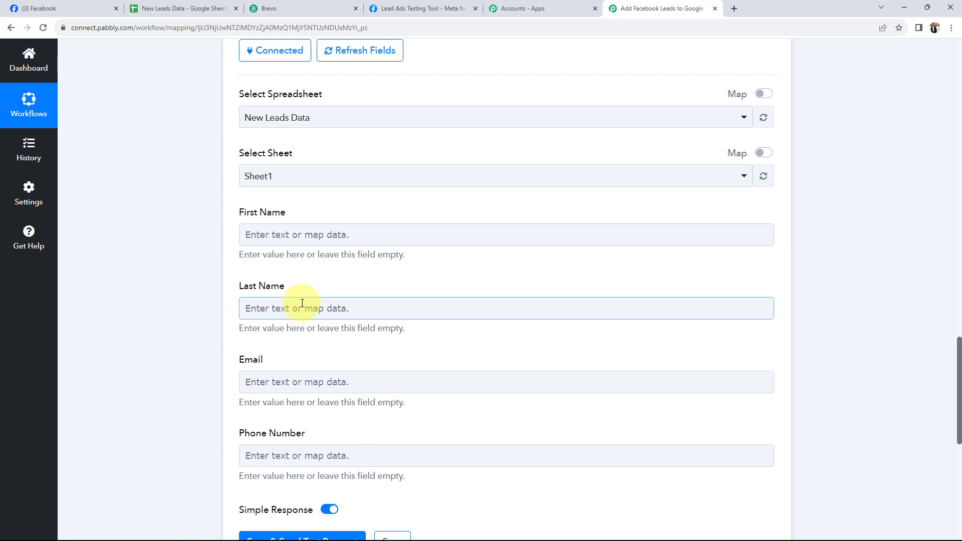
scroll(246, 322, "down", 3)
left_click(264, 94)
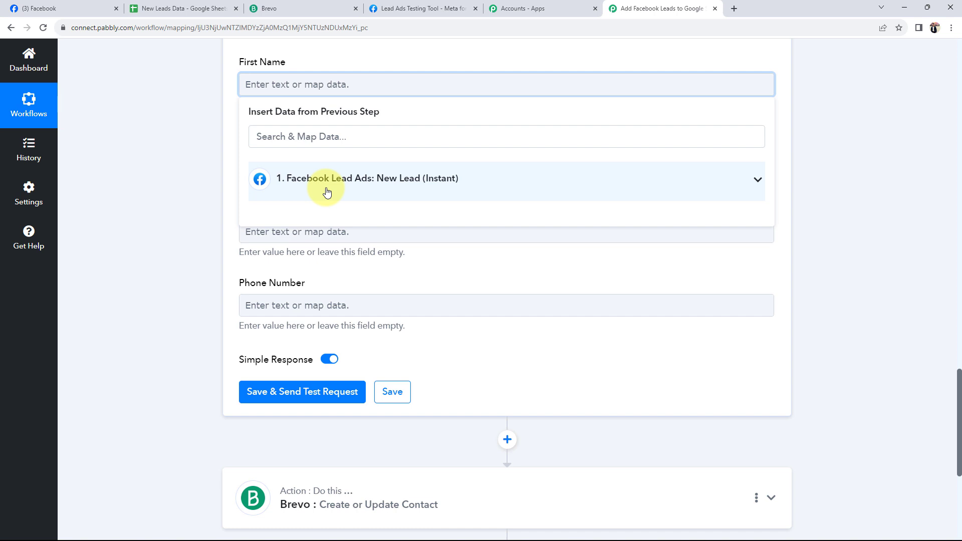
left_click(757, 180)
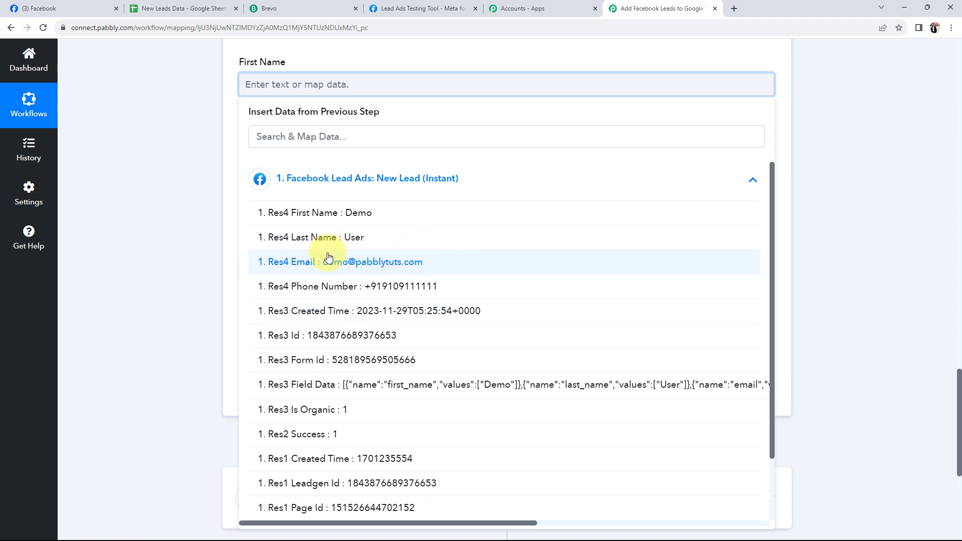
left_click(328, 222)
left_click(145, 134)
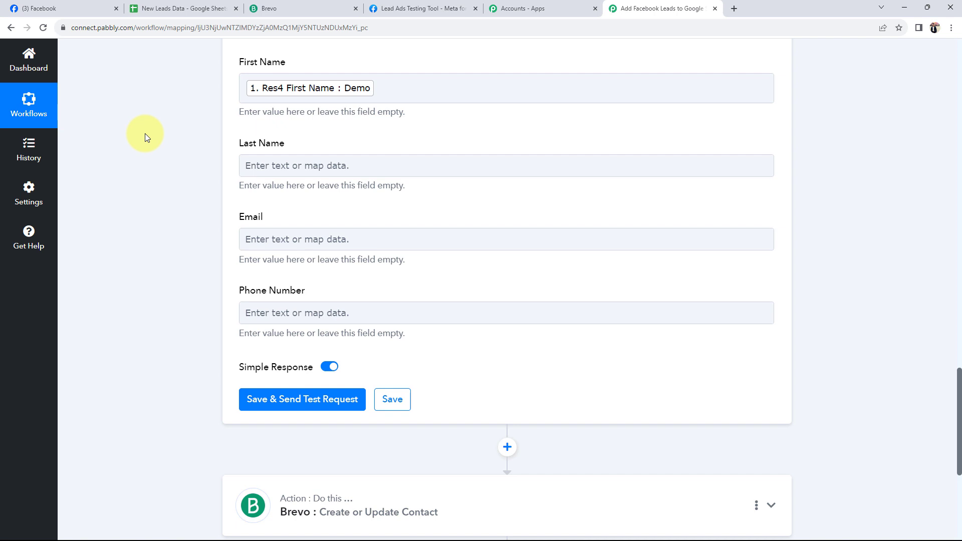
Step: Map the Google Sheets action's Last Name field to the trigger's Res4 Last Name value
left_click(280, 169)
left_click(301, 259)
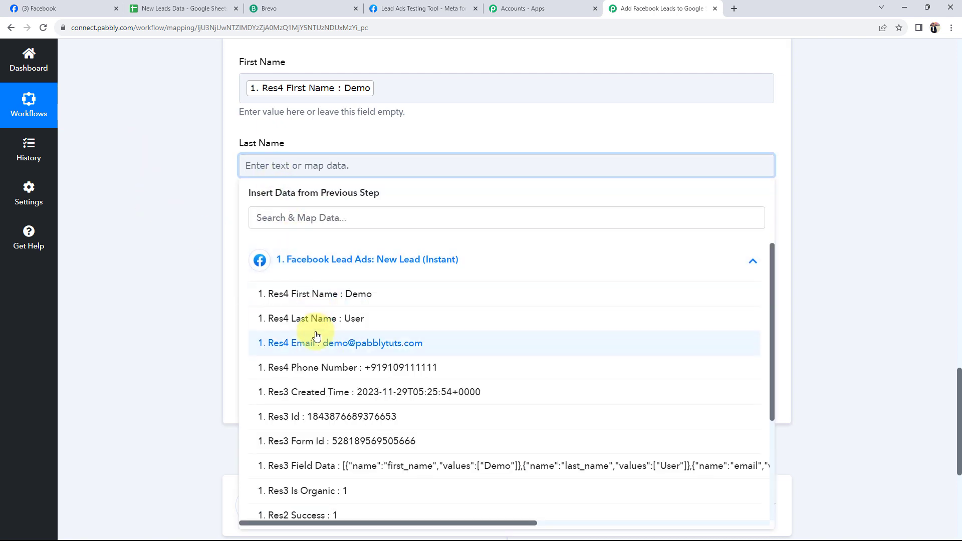
left_click(315, 319)
left_click(194, 228)
Step: Map the Google Sheets action's Email field to the trigger's Res4 Email value
scroll(194, 229, "down", 2)
left_click(283, 152)
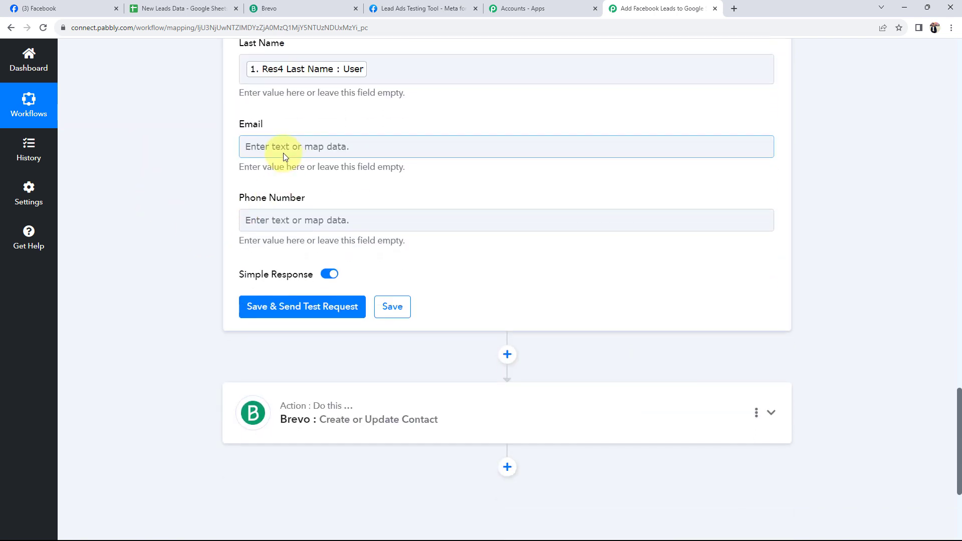
left_click(301, 240)
left_click(311, 322)
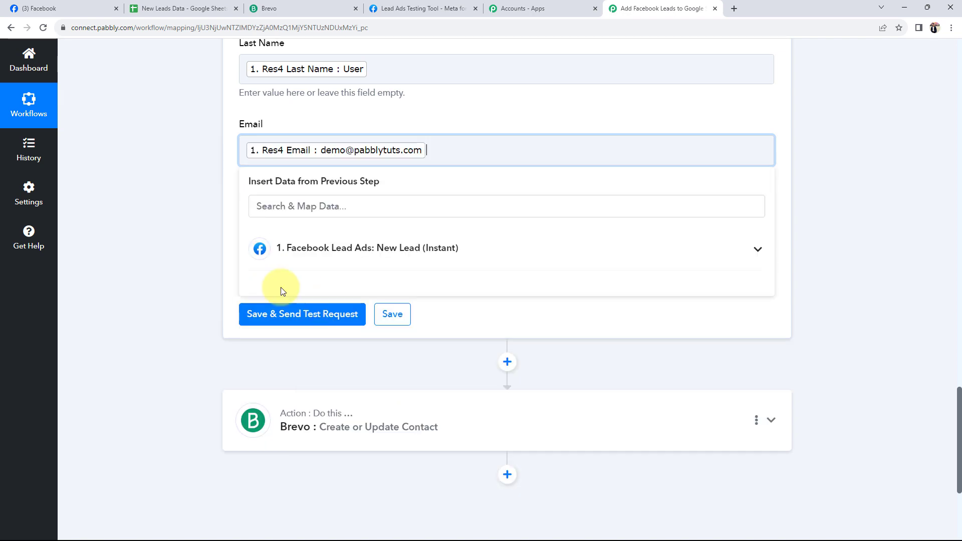
left_click(228, 256)
Step: Map the Google Sheets action's Phone Number field to the trigger's Res4 Phone Number value
scroll(228, 257, "down", 2)
left_click(317, 128)
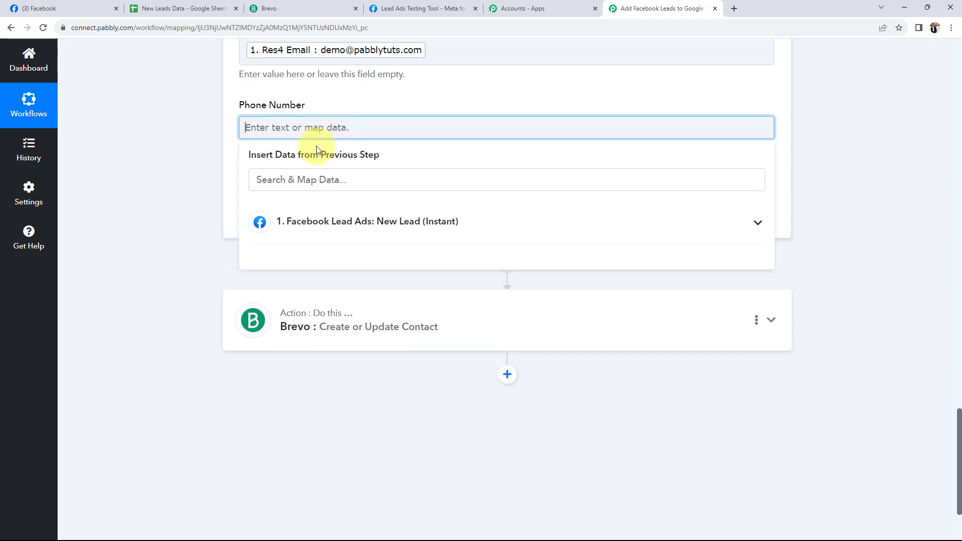
left_click(321, 221)
left_click(326, 332)
left_click(110, 200)
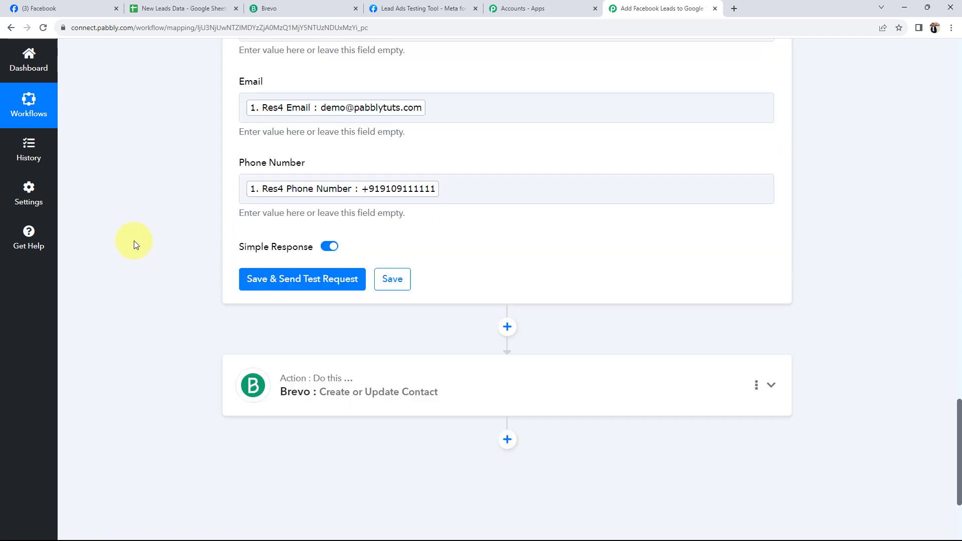
Step: Save the mapped Google Sheets action with a test request and check the updated rows in its response
scroll(134, 241, "up", 4)
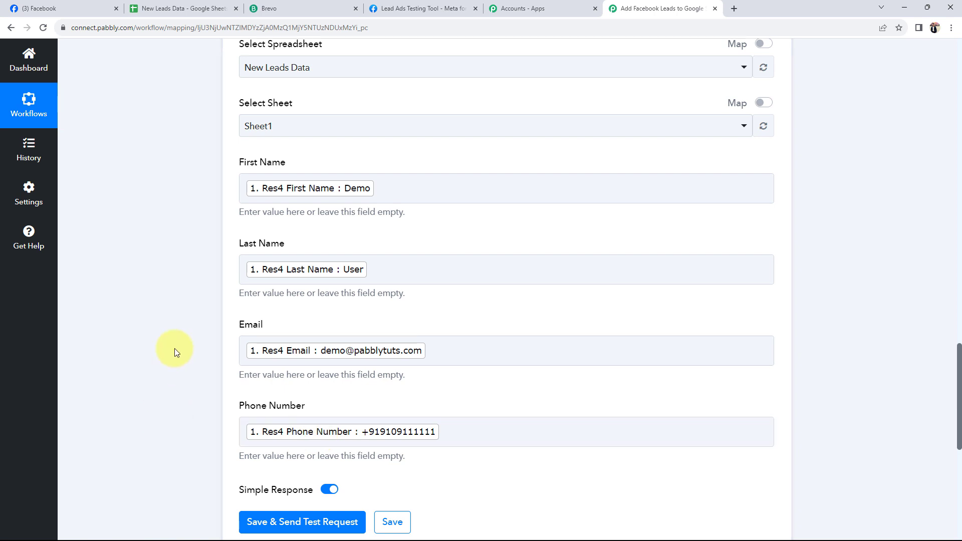
scroll(175, 347, "down", 3)
left_click(286, 370)
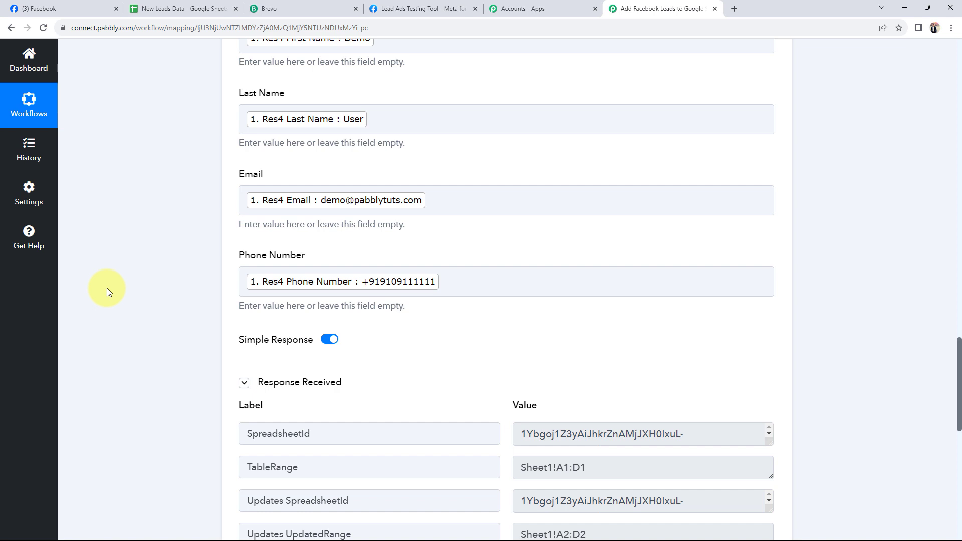
scroll(104, 285, "down", 3)
double_click(534, 414)
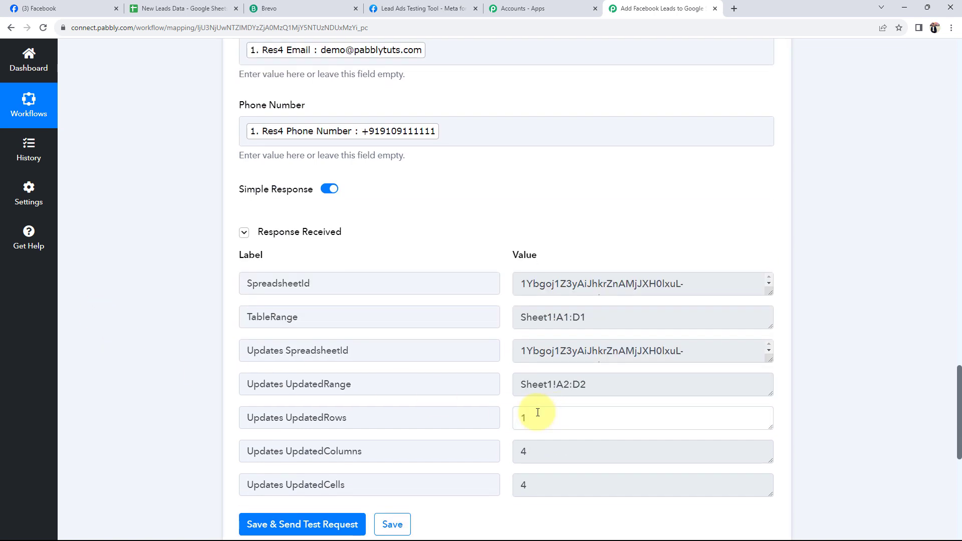
Step: Switch to the New Leads Data spreadsheet and check the first name, last name, e-mail and phone number in row 2
left_click(175, 8)
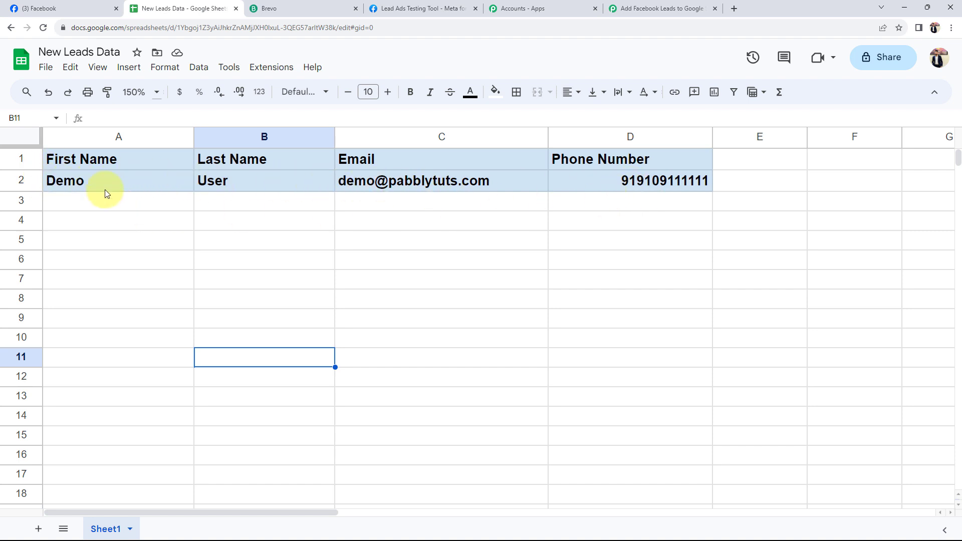
left_click(79, 180)
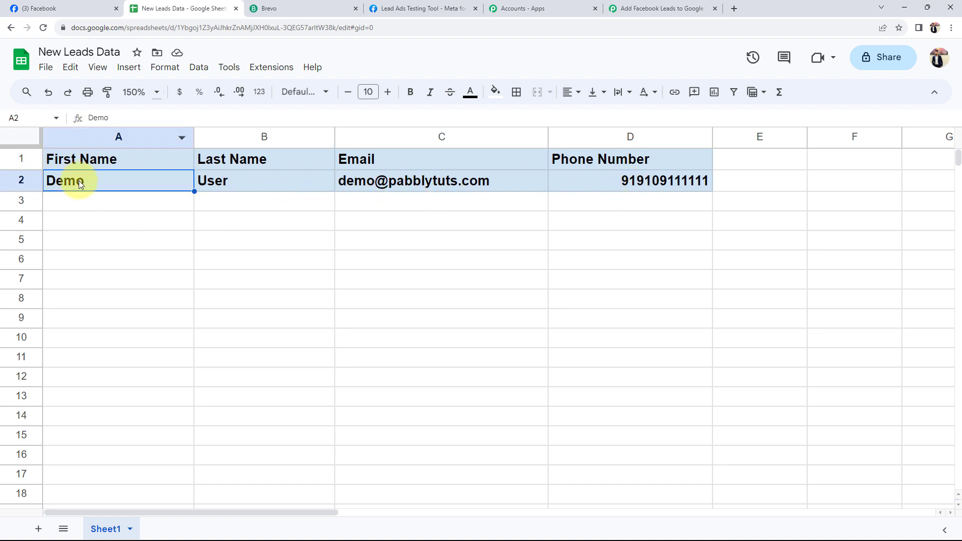
left_click(233, 178)
left_click(384, 183)
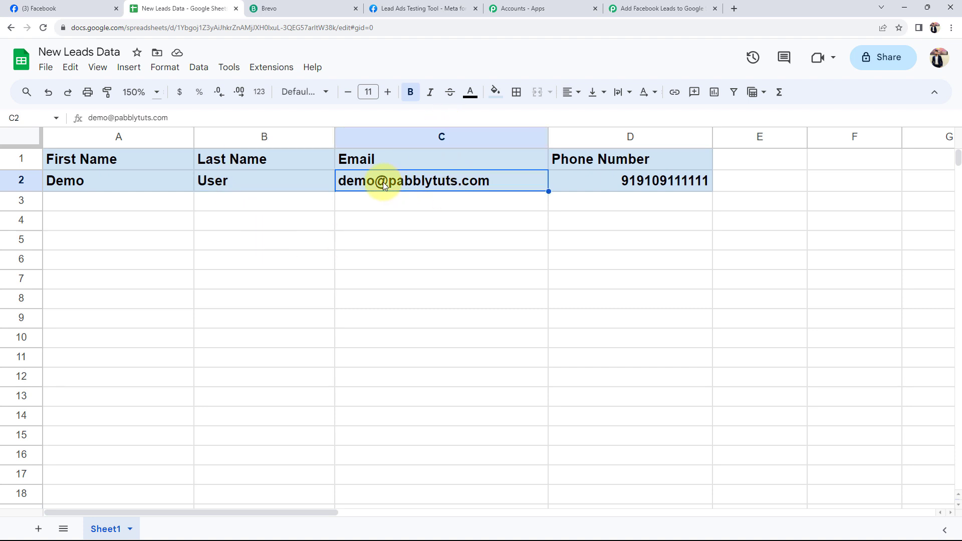
mouse_move(383, 184)
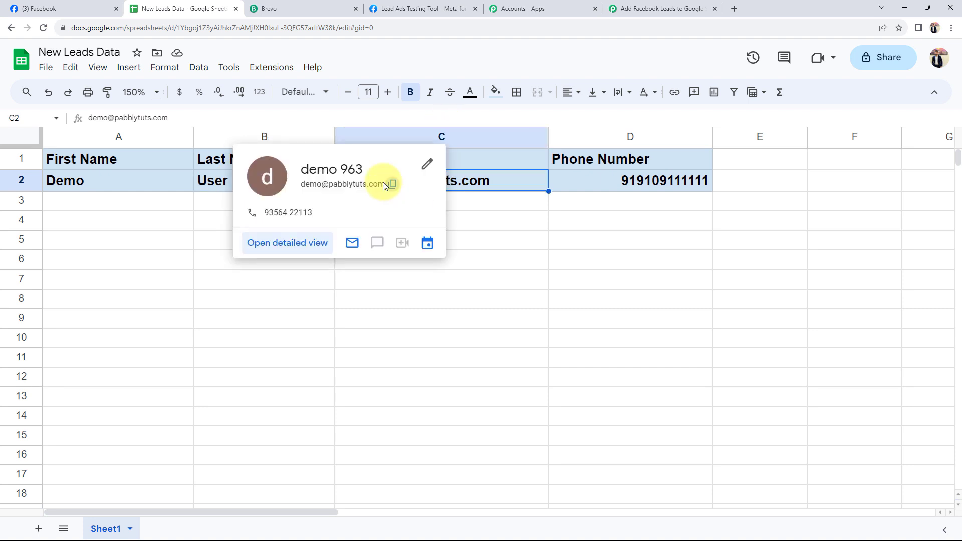
left_click(630, 184)
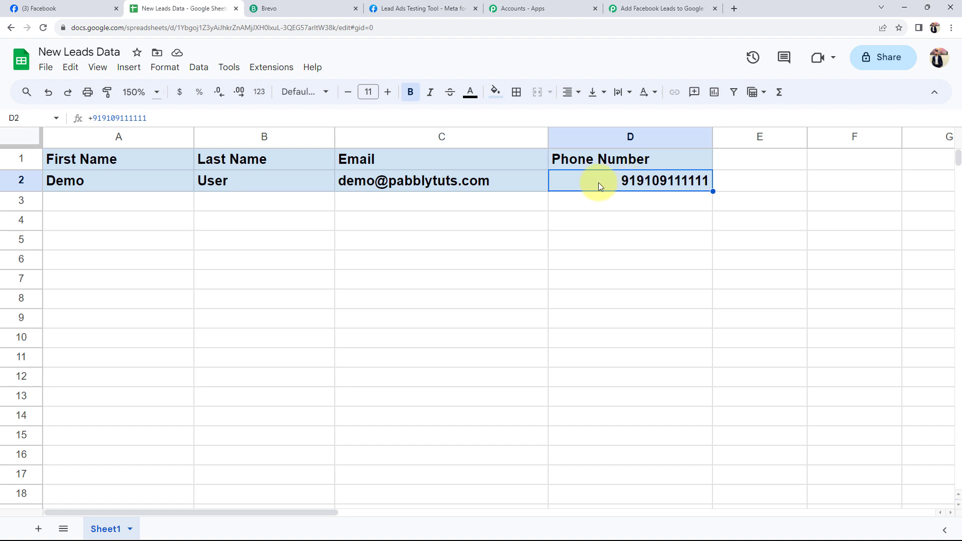
Step: Switch to Pabbly Connect and collapse the Google Sheets Add New Row action
left_click(621, 9)
scroll(258, 372, "up", 15)
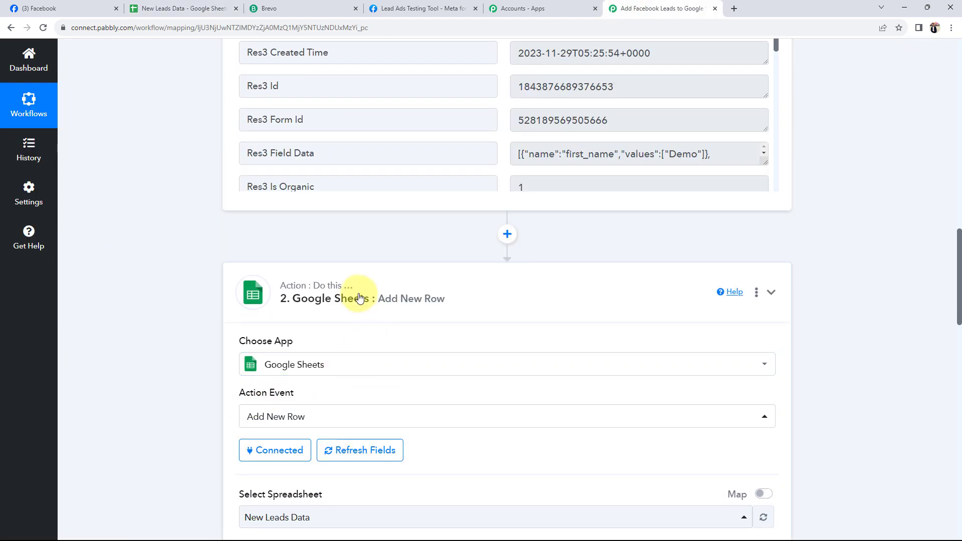
left_click(358, 298)
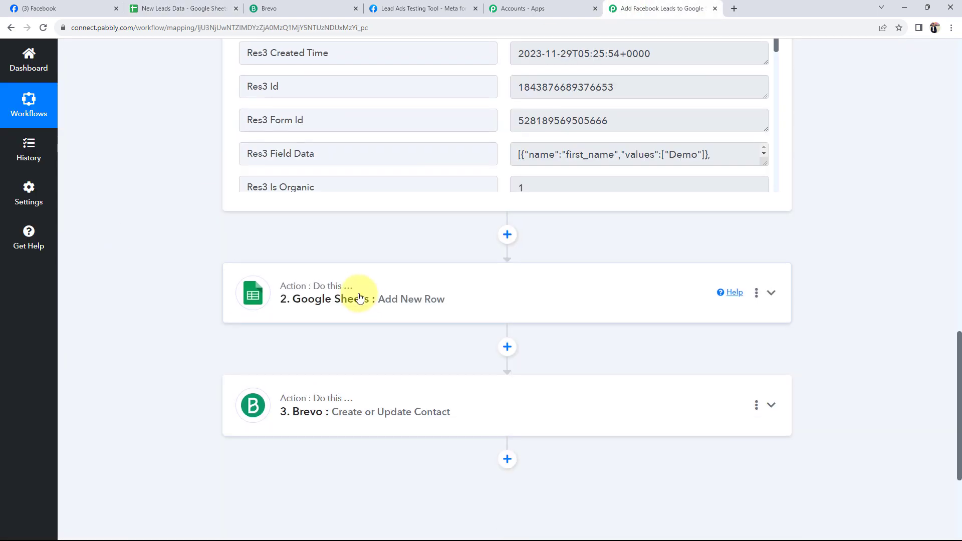
Step: Collapse the Facebook Lead Ads trigger and open the account connection settings of the Brevo Create or Update Contact action
scroll(356, 294, "up", 15)
left_click(416, 252)
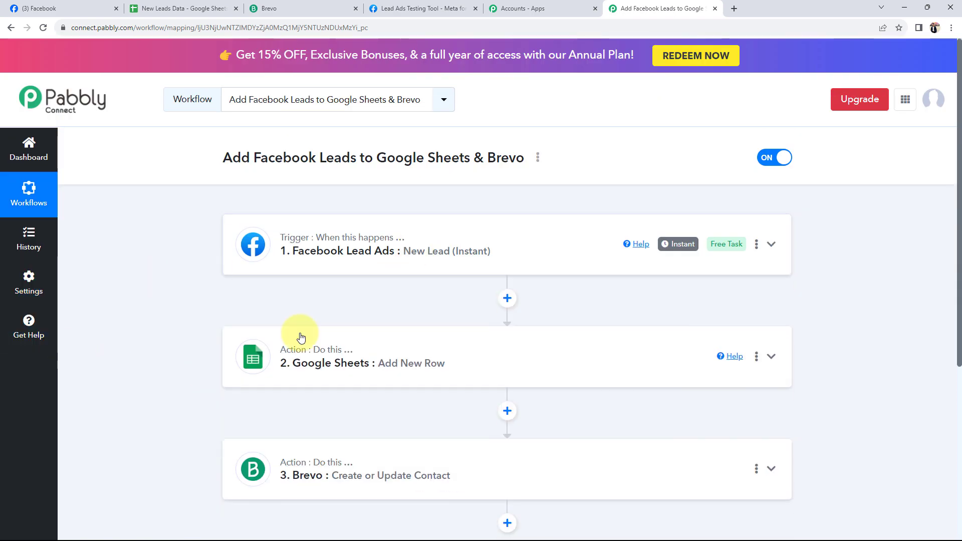
scroll(167, 359, "down", 5)
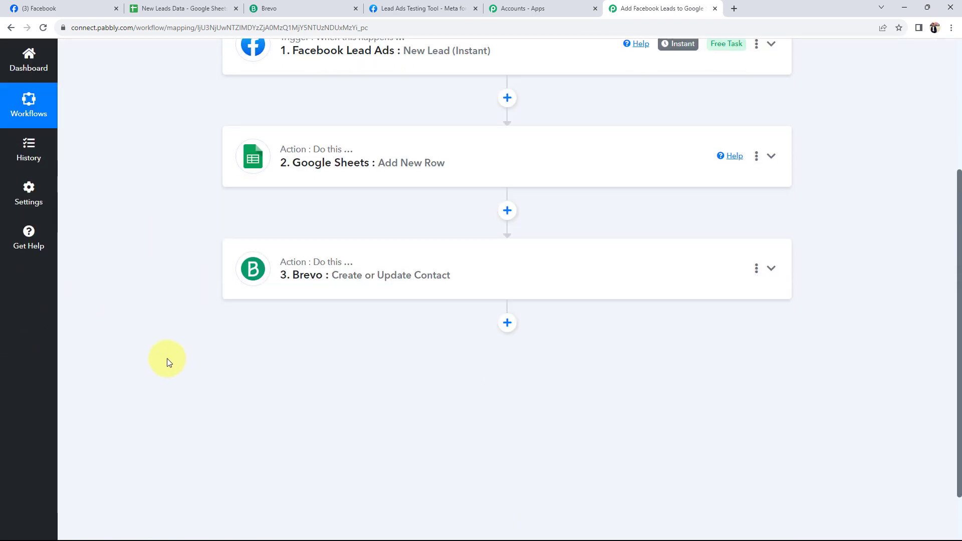
left_click(322, 275)
left_click(291, 431)
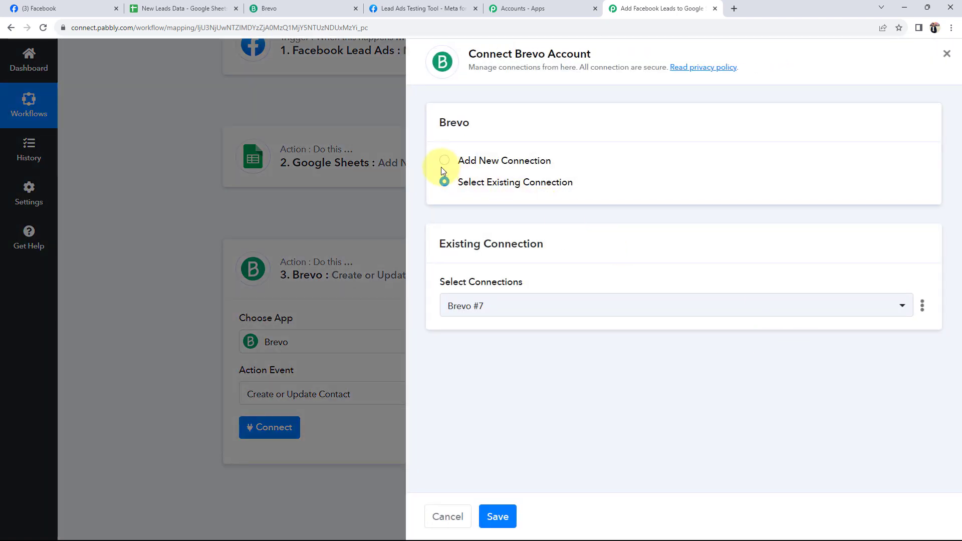
Step: Choose to add a new Brevo connection and check its Domain and API Key fields
left_click(443, 161)
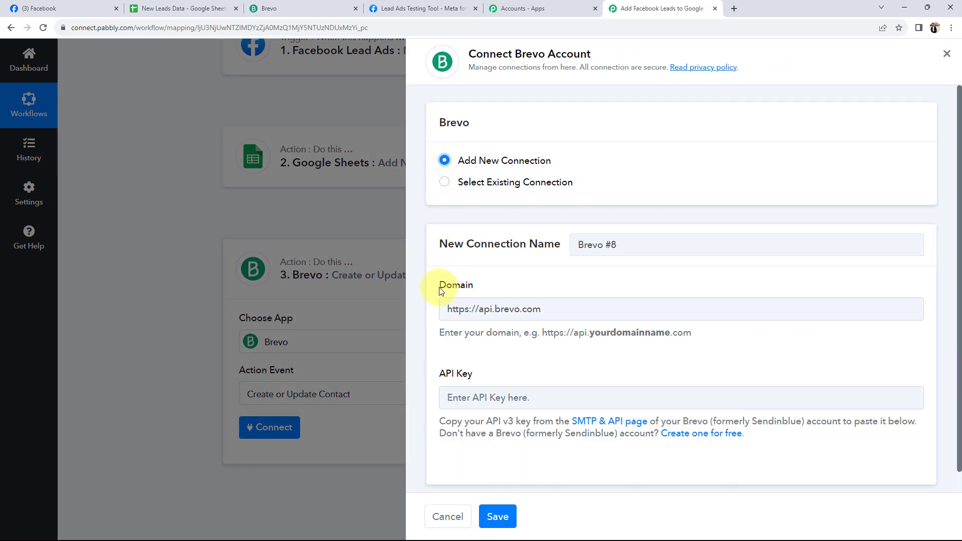
double_click(455, 285)
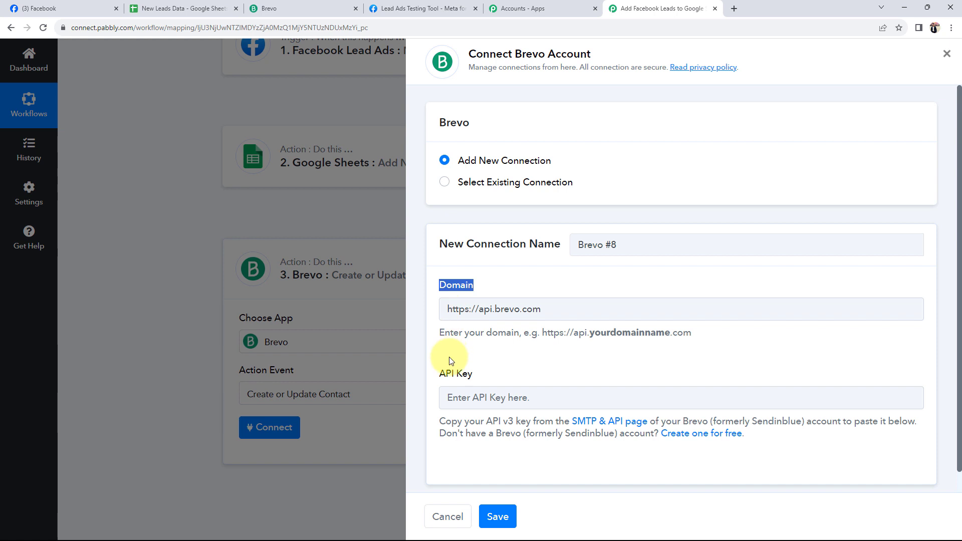
left_click(551, 306)
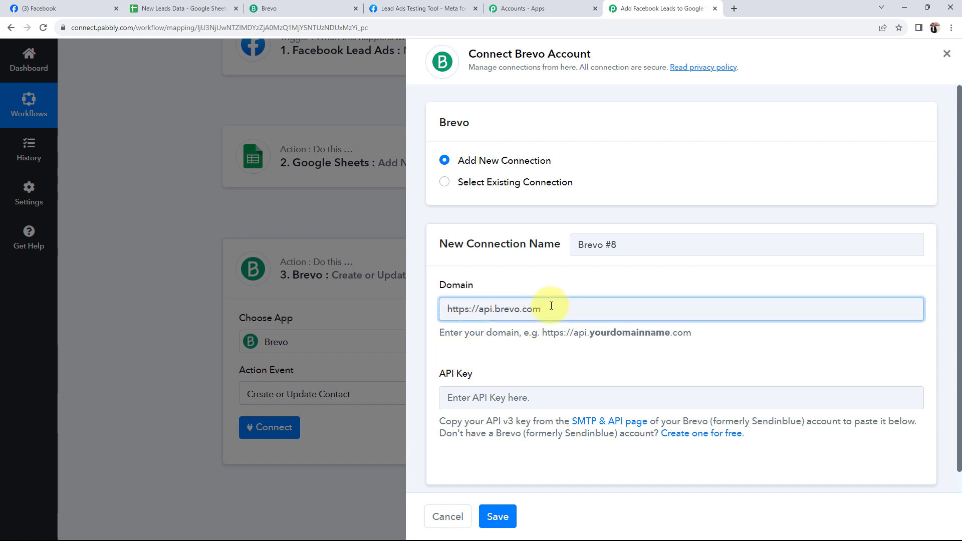
left_click_drag(435, 374, 479, 378)
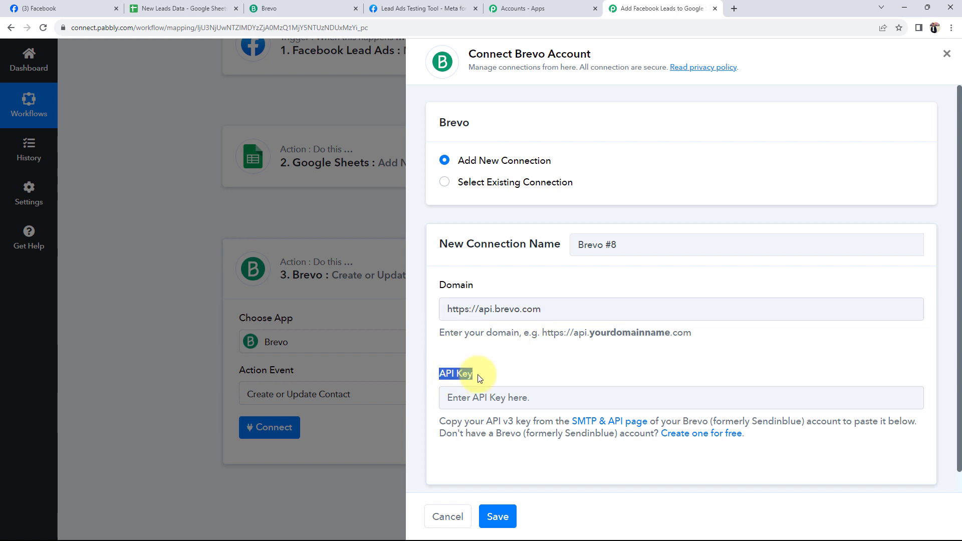
left_click(467, 397)
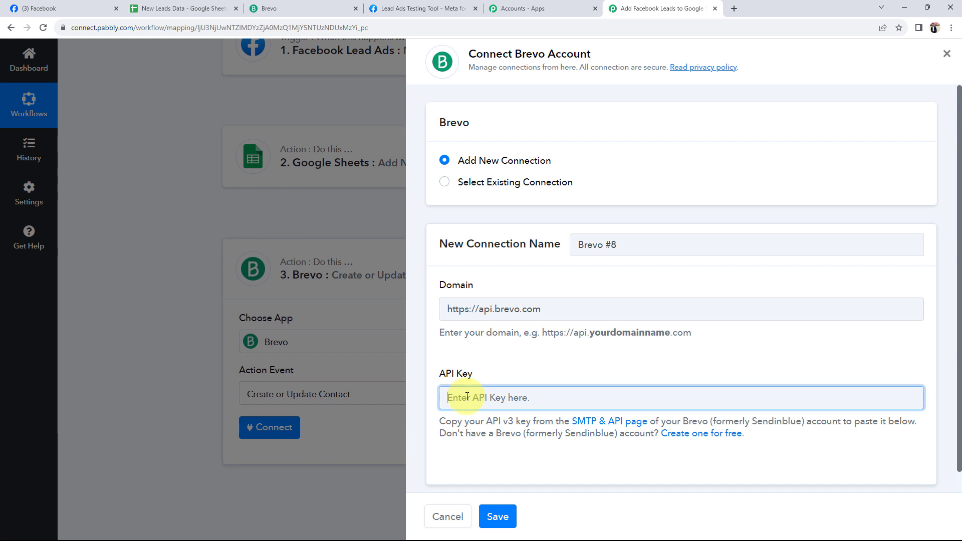
Step: Switch to Brevo and open the account's API keys in the SMTP & API settings
left_click(295, 7)
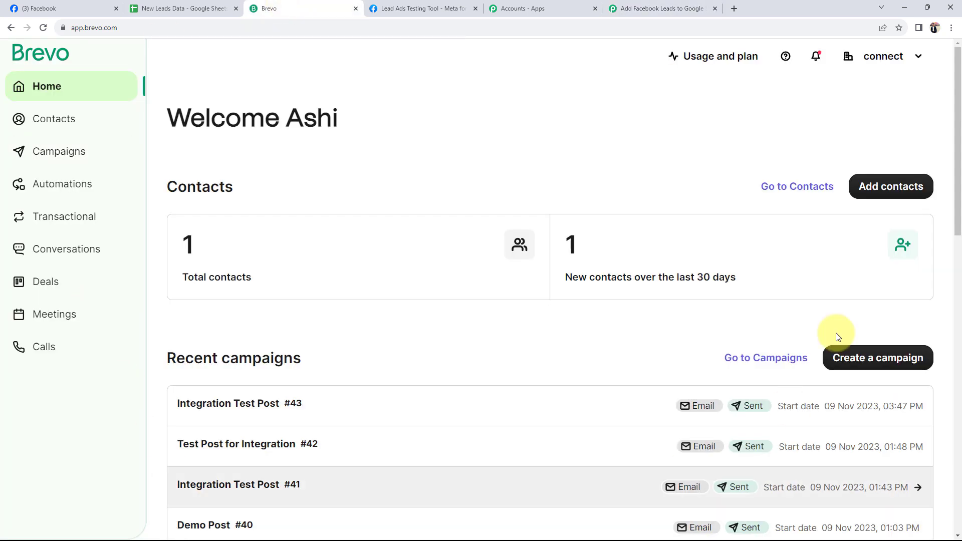
left_click(896, 61)
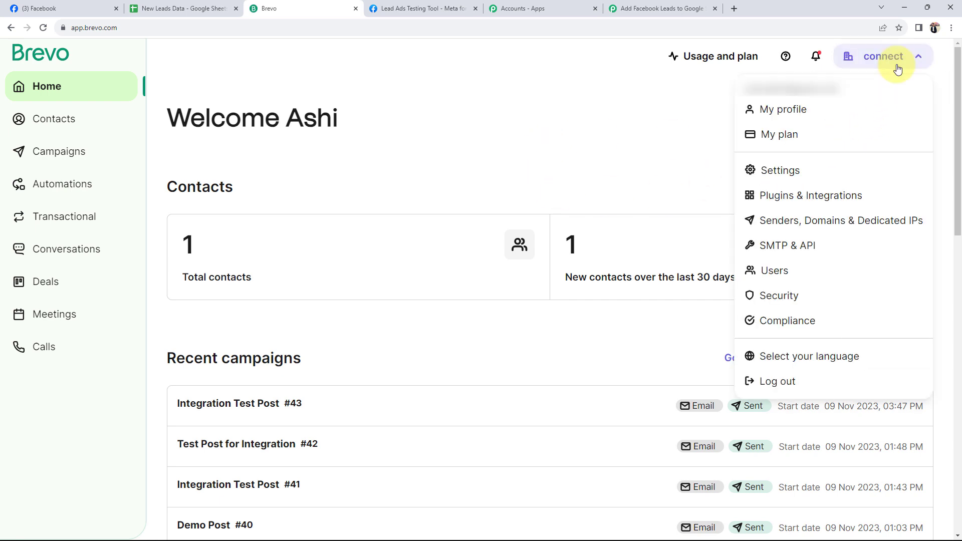
left_click(790, 246)
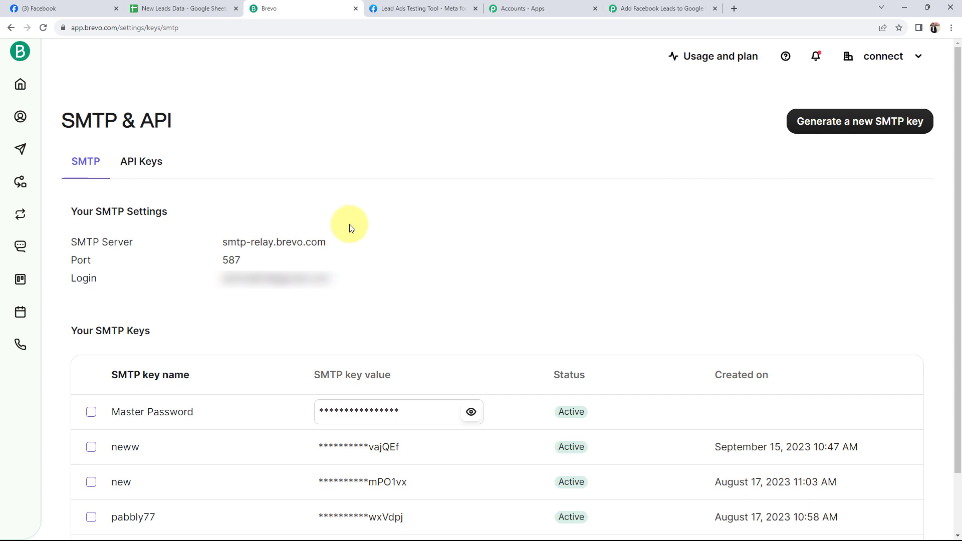
left_click(150, 161)
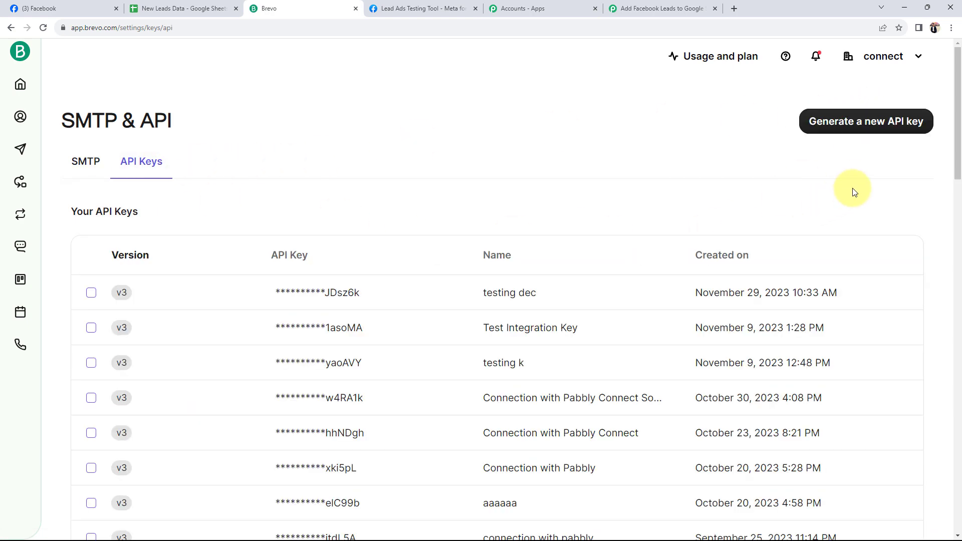
Step: Generate a new Brevo API key named Test 123 and copy it
left_click(847, 125)
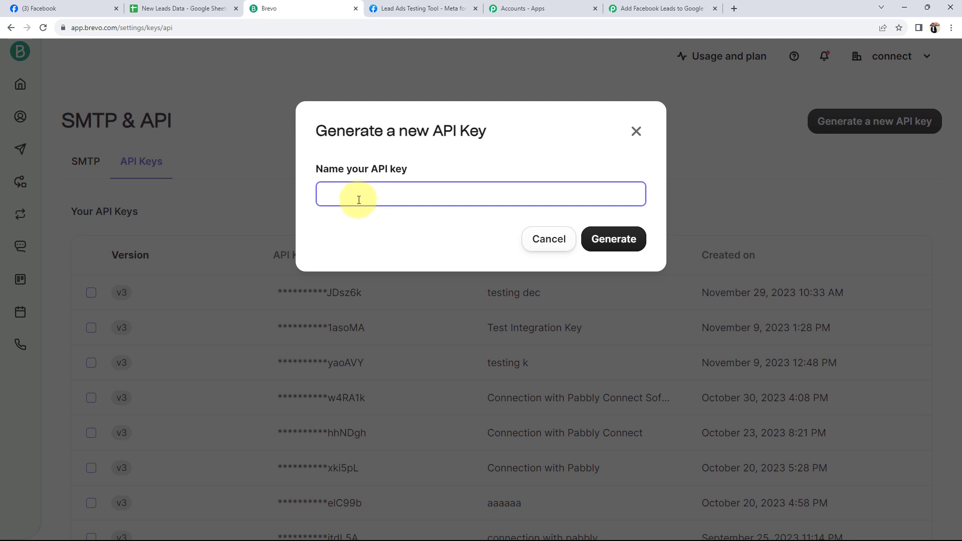
type("Test 123")
left_click(614, 239)
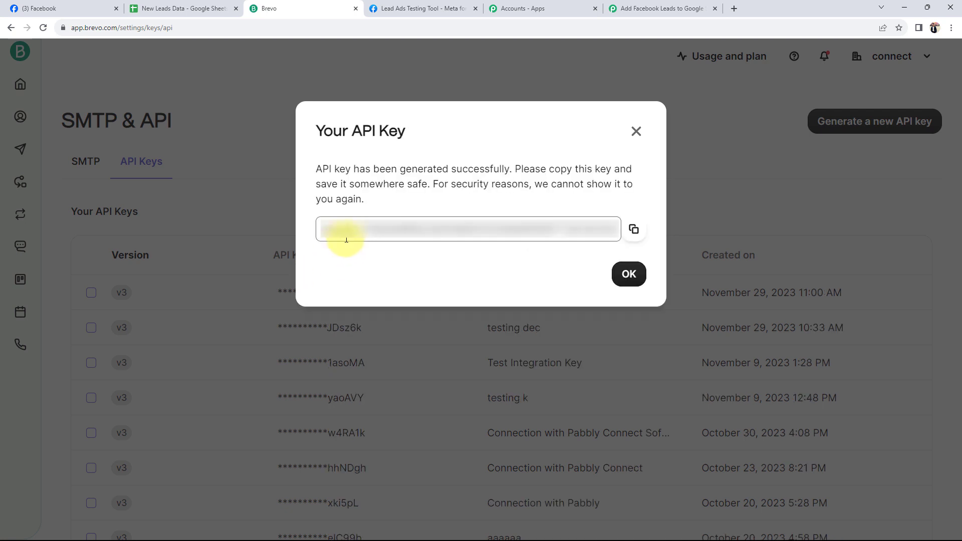
left_click(632, 231)
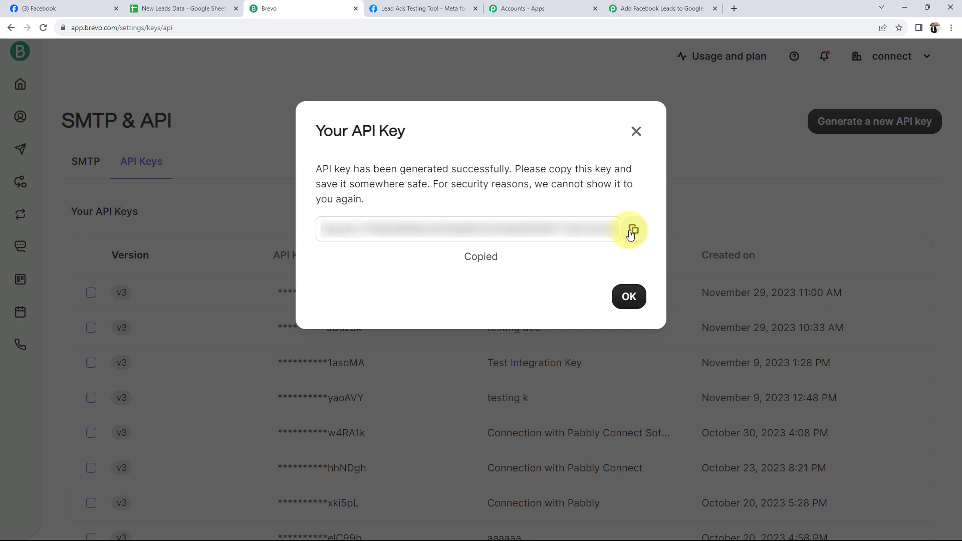
Step: Switch to Pabbly Connect, paste the copied API key into the new Brevo connection and save it
left_click(669, 9)
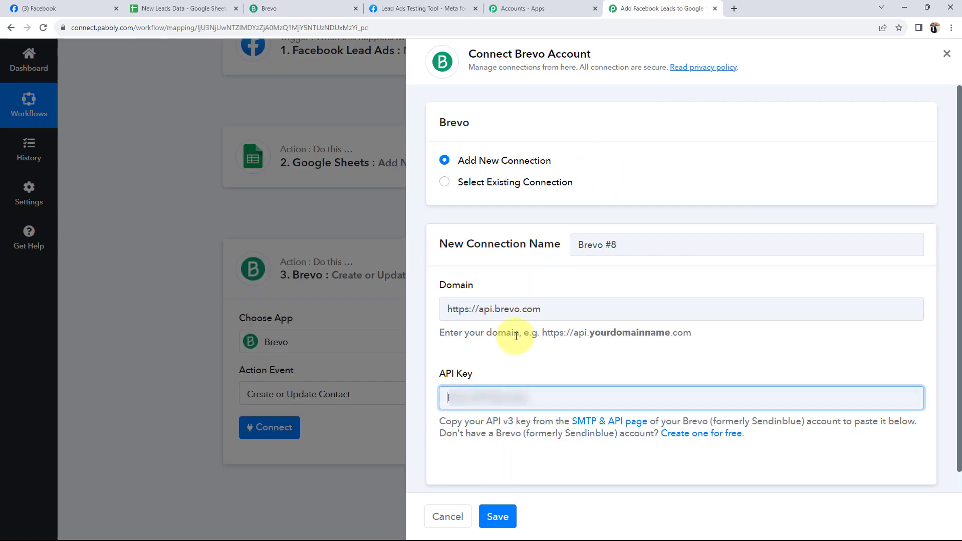
key("ctrl+v")
left_click(497, 517)
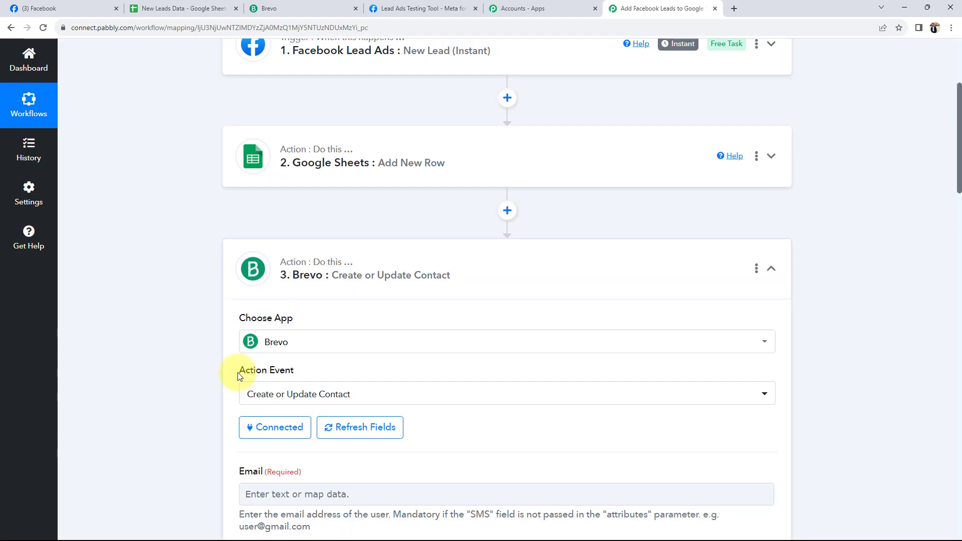
Step: Map the Brevo action's required Email field to the Facebook Lead Ads trigger's Res4 Email value
scroll(176, 384, "down", 3)
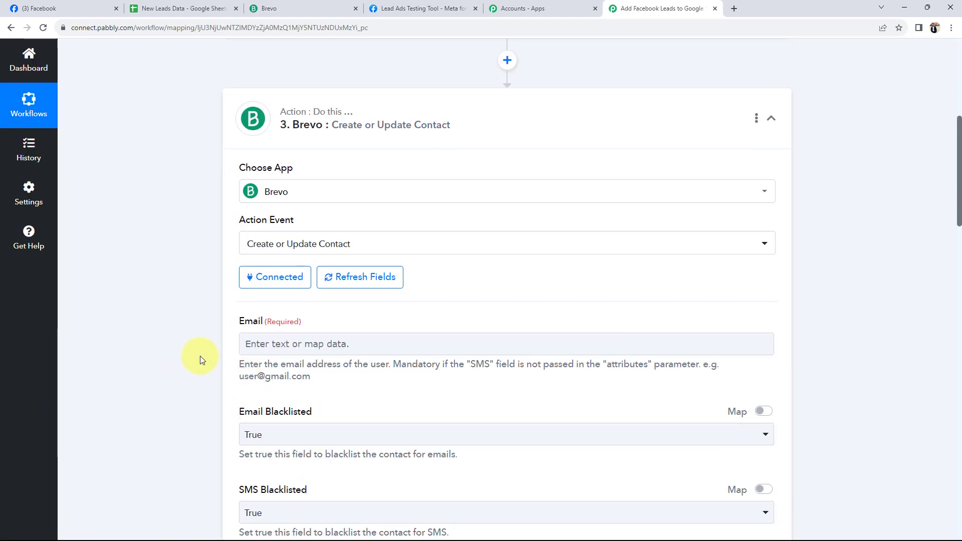
scroll(190, 357, "down", 3)
left_click_drag(236, 171, 264, 174)
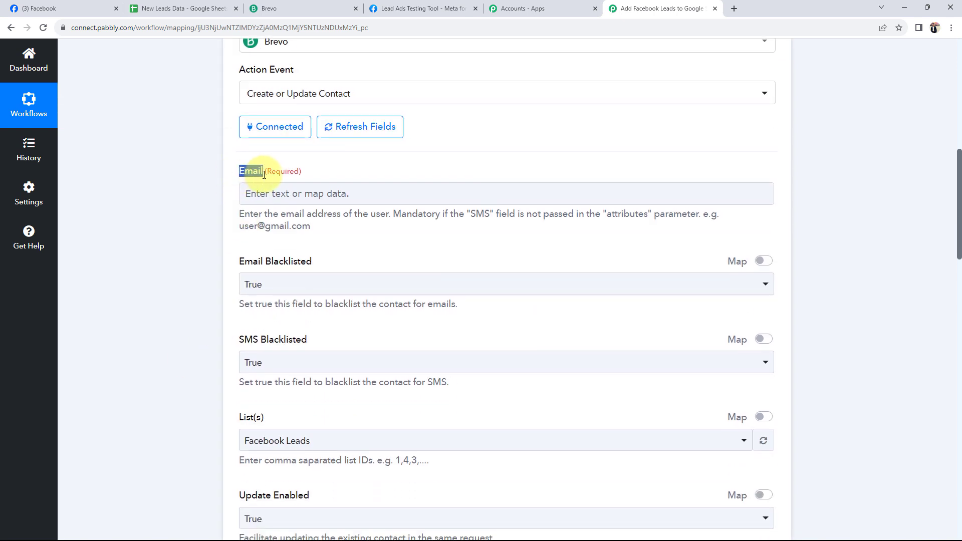
left_click(220, 195)
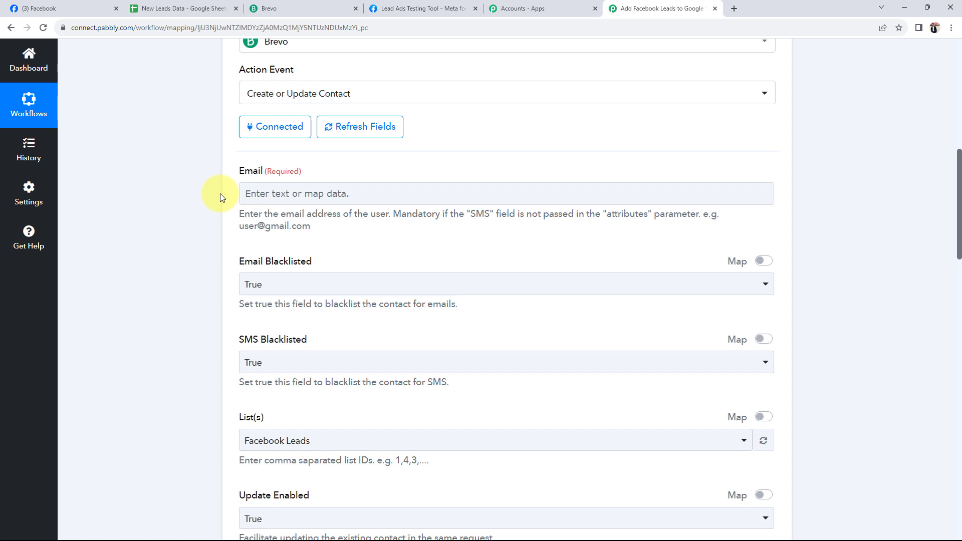
left_click(276, 197)
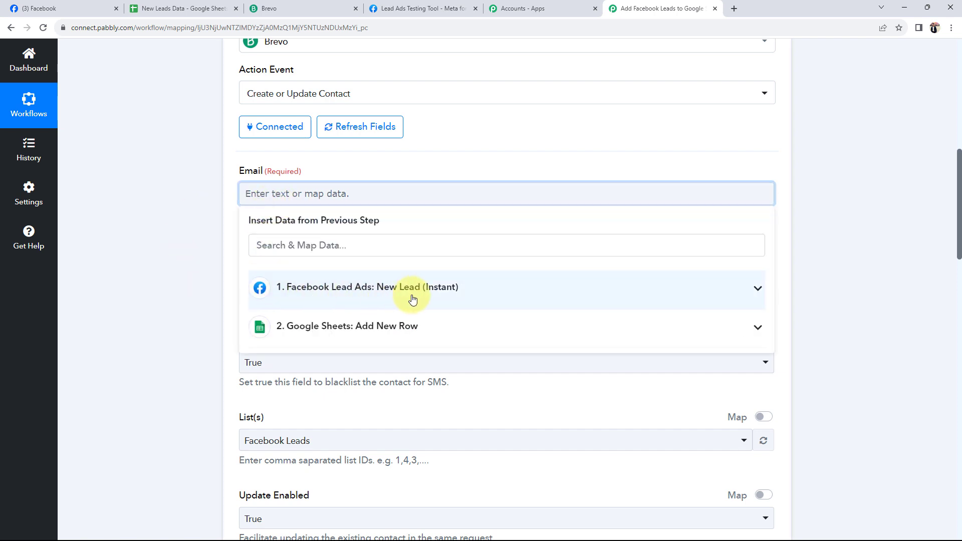
left_click(756, 289)
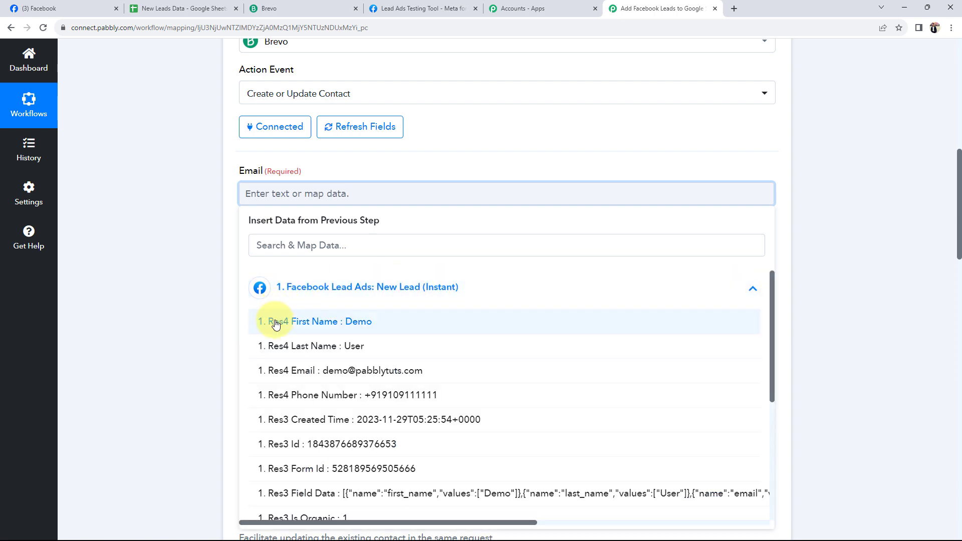
left_click(288, 373)
left_click(179, 272)
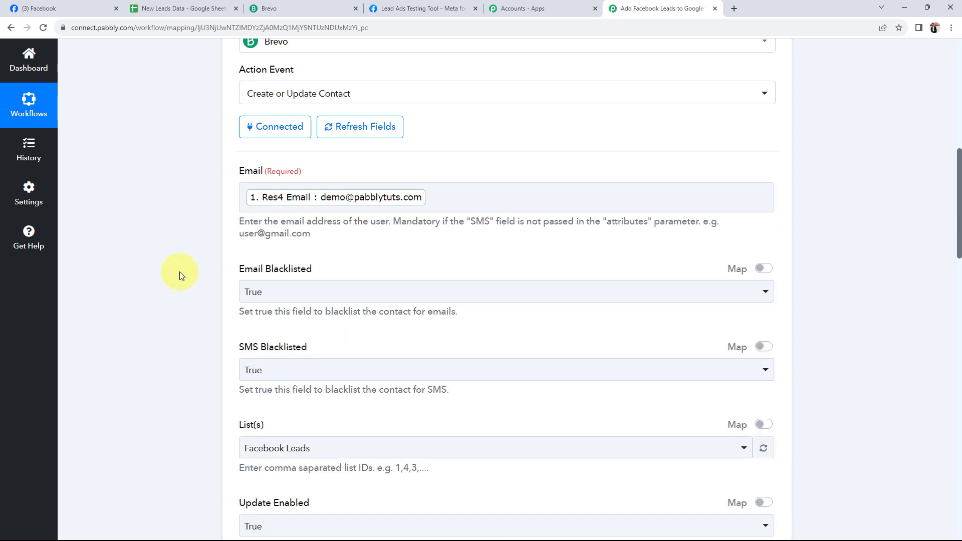
Step: Set both Email Blacklisted and SMS Blacklisted to False in the Brevo action
scroll(179, 271, "down", 1)
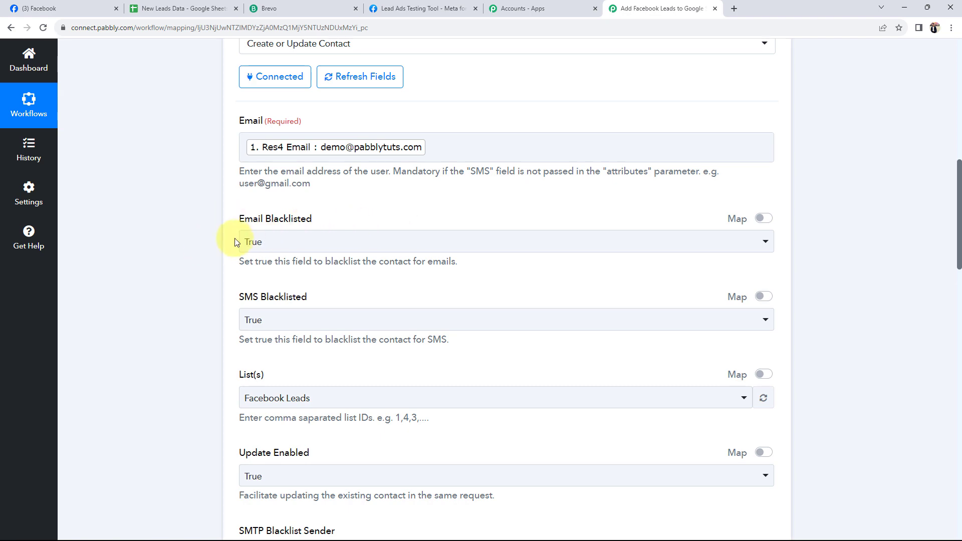
left_click(275, 245)
left_click(254, 318)
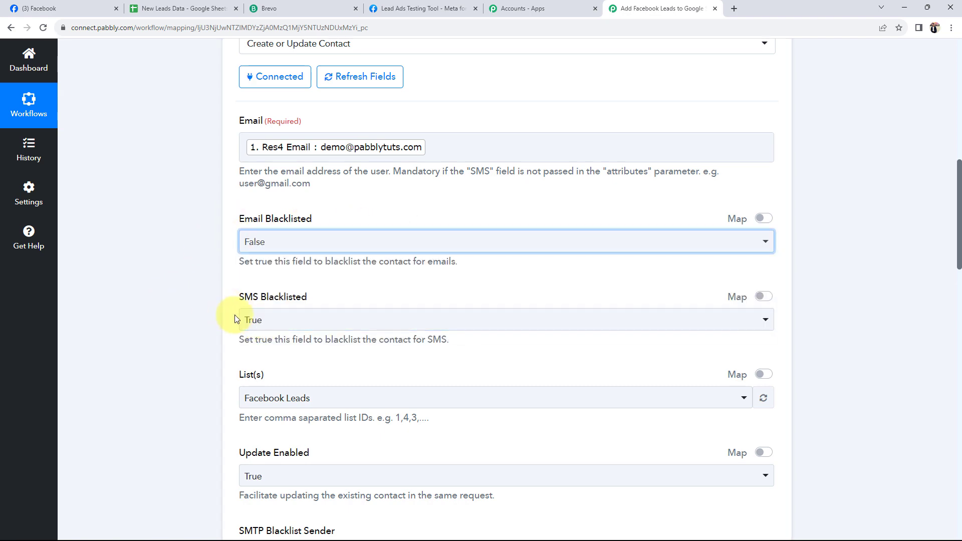
left_click(254, 320)
left_click(260, 399)
Step: Switch to Brevo, dismiss the API key dialog, and open the Facebook Leads contact list to check its contacts
scroll(173, 345, "down", 5)
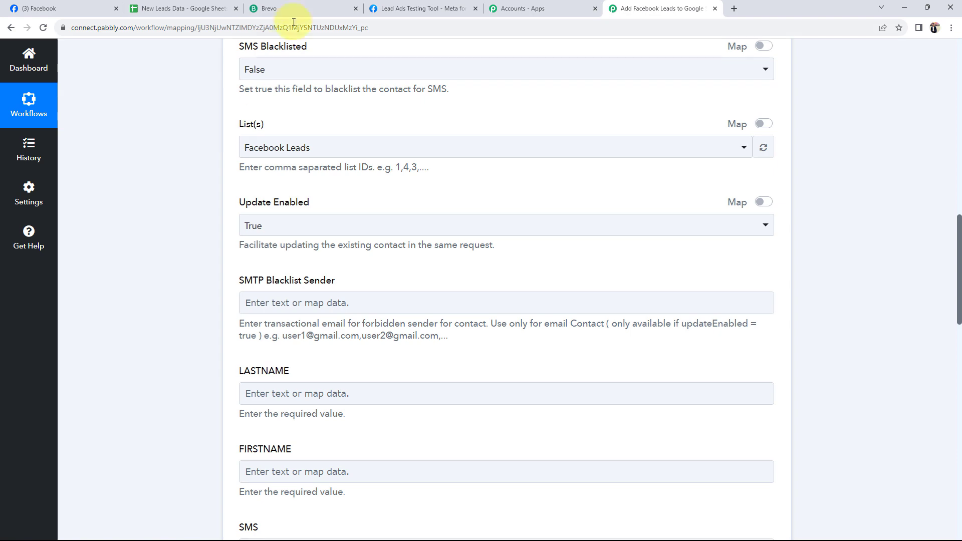
left_click(255, 8)
left_click(635, 132)
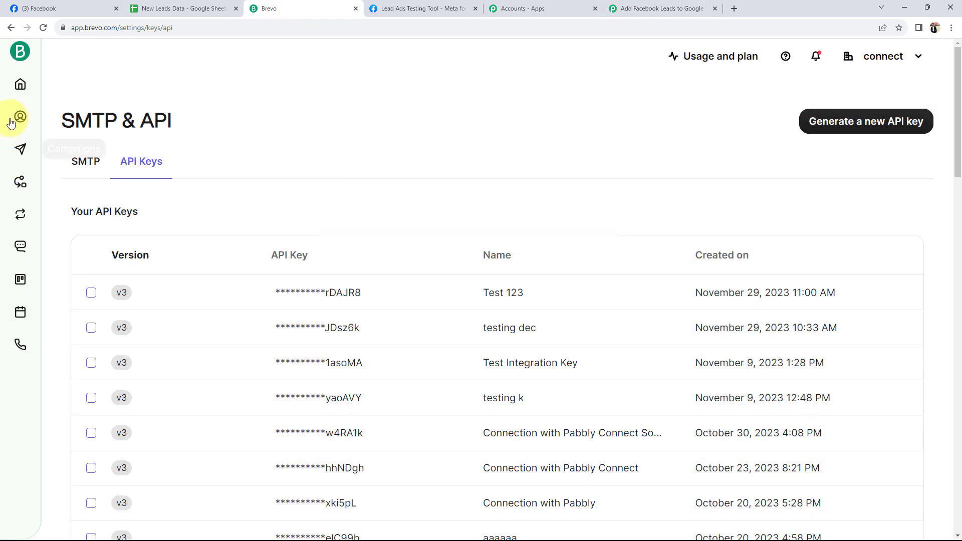
left_click(20, 118)
left_click(57, 148)
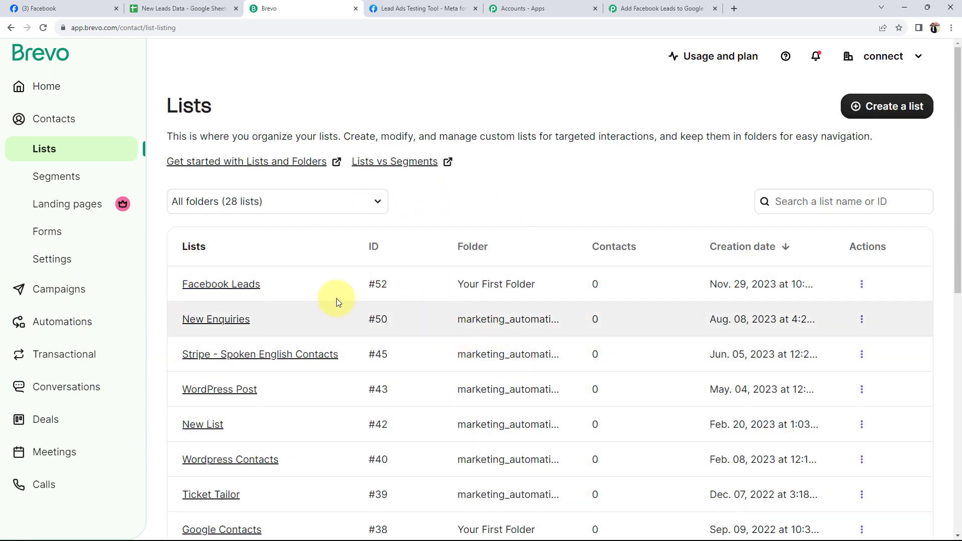
left_click(222, 290)
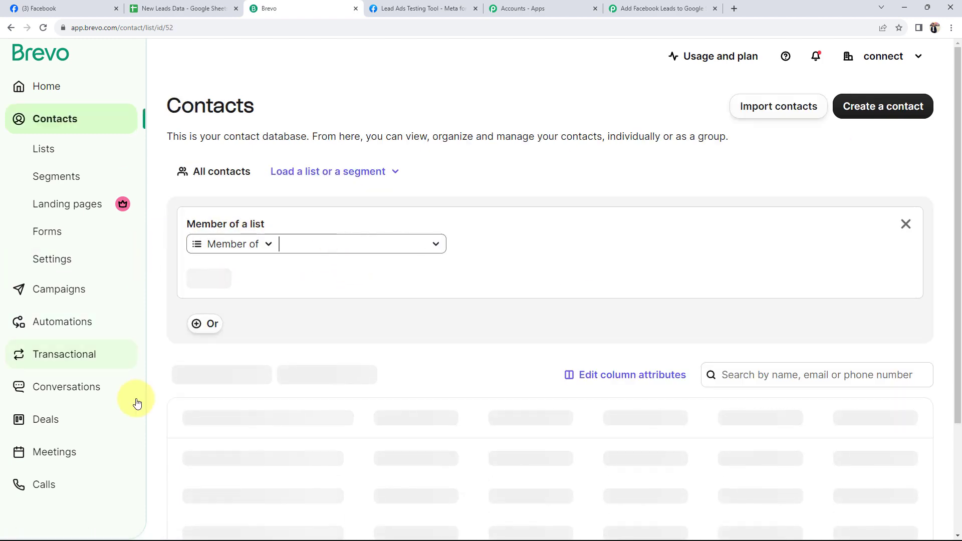
Step: Switch to Pabbly Connect and select Facebook Leads as the Brevo action's contact list
left_click(618, 8)
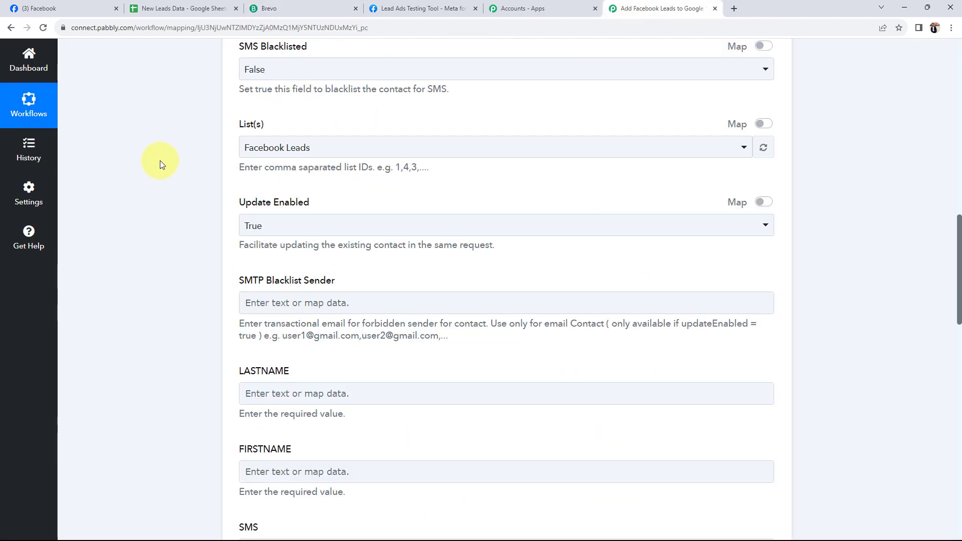
left_click(259, 148)
left_click(260, 207)
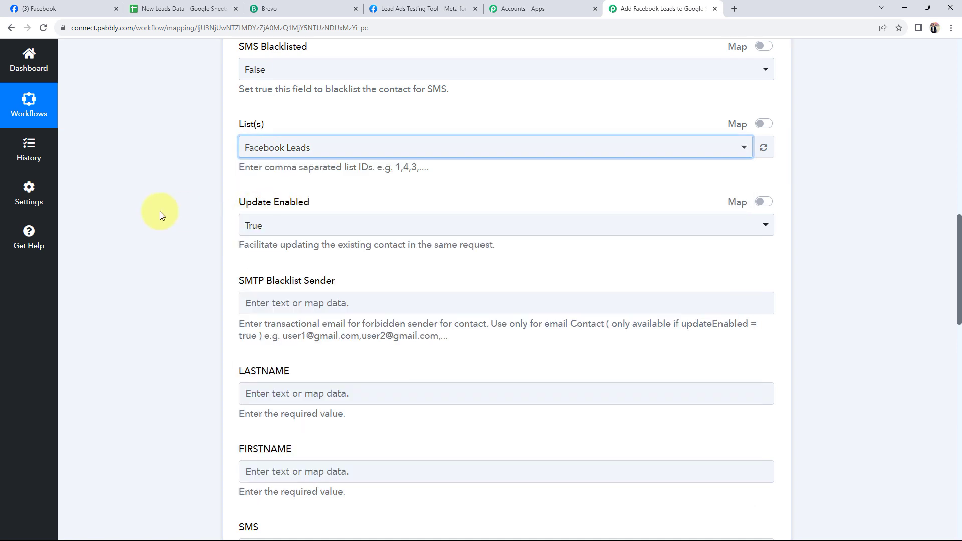
Step: Map the Brevo action's FIRSTNAME field to the Facebook Lead Ads trigger's Res4 First Name value
scroll(160, 212, "down", 1)
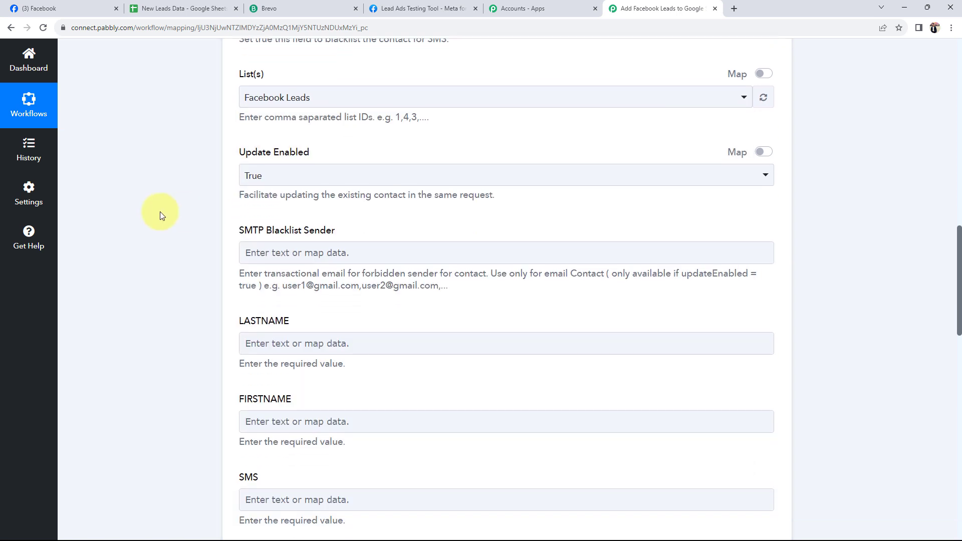
scroll(160, 216, "down", 4)
left_click(300, 225)
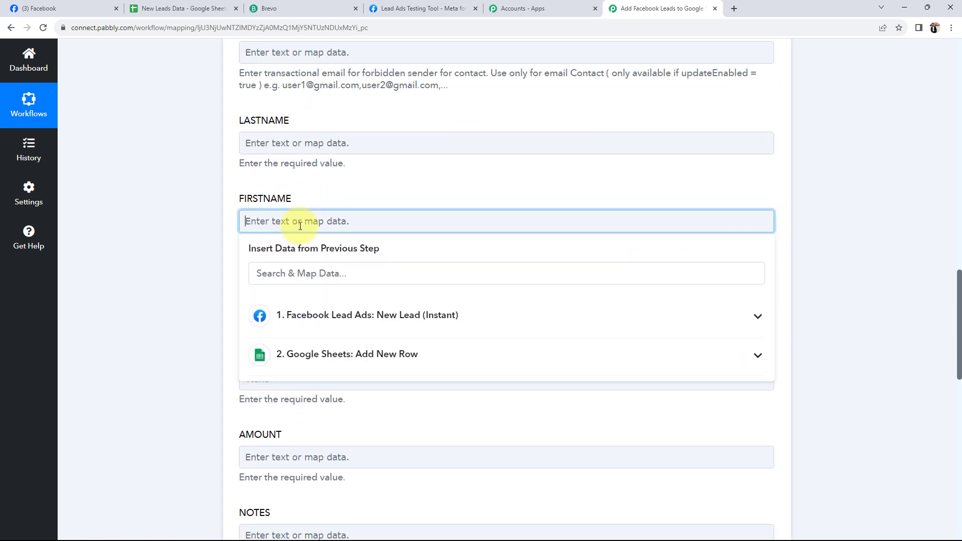
left_click(294, 315)
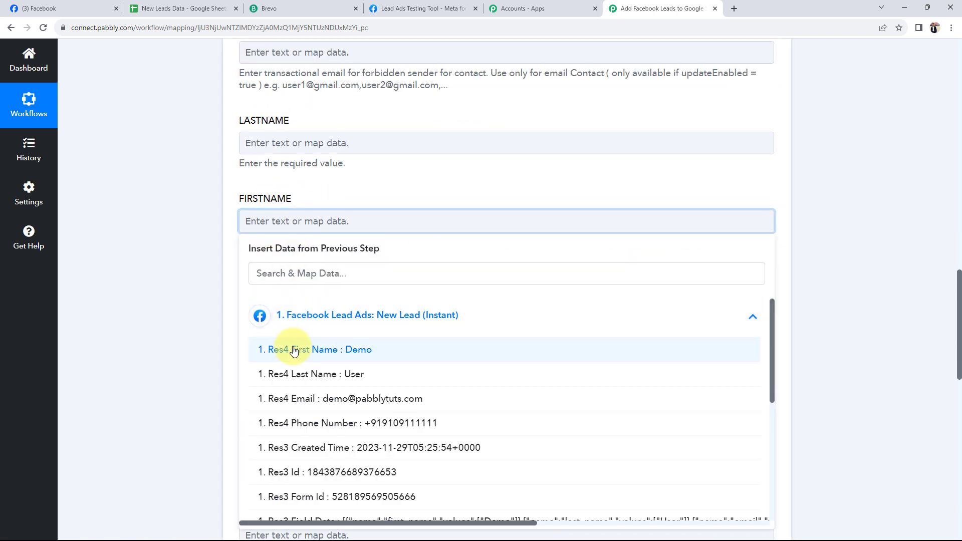
left_click(303, 360)
Step: Map the Brevo action's LASTNAME field to the Facebook Lead Ads trigger's Res4 Last Name value
left_click(303, 144)
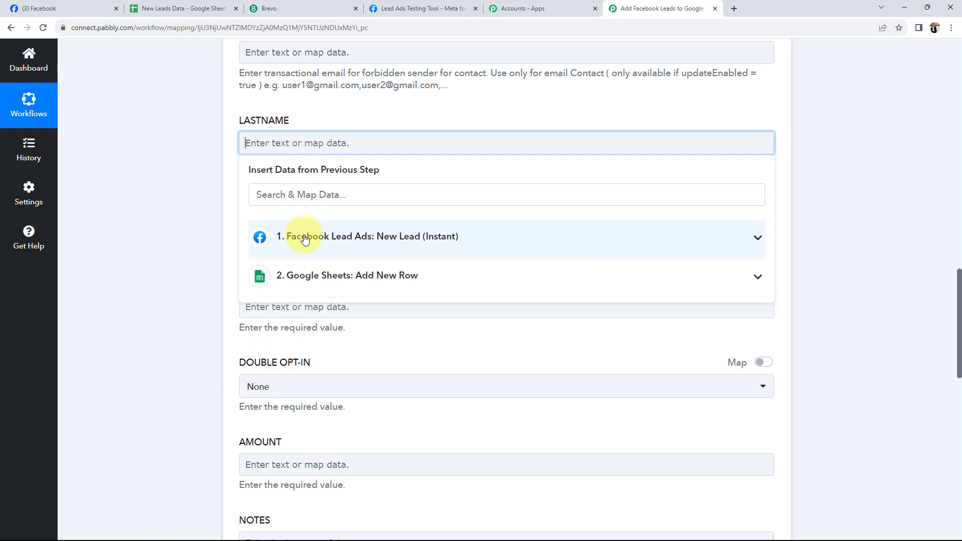
left_click(280, 237)
left_click(322, 296)
left_click(208, 291)
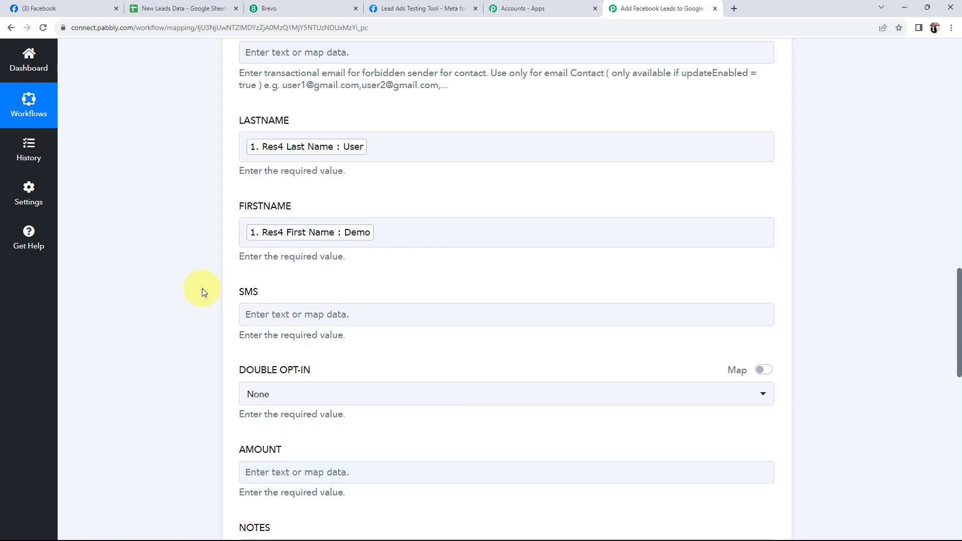
Step: Map the Brevo action's SMS field to the Facebook Lead Ads trigger's Res4 Phone Number value
left_click(251, 313)
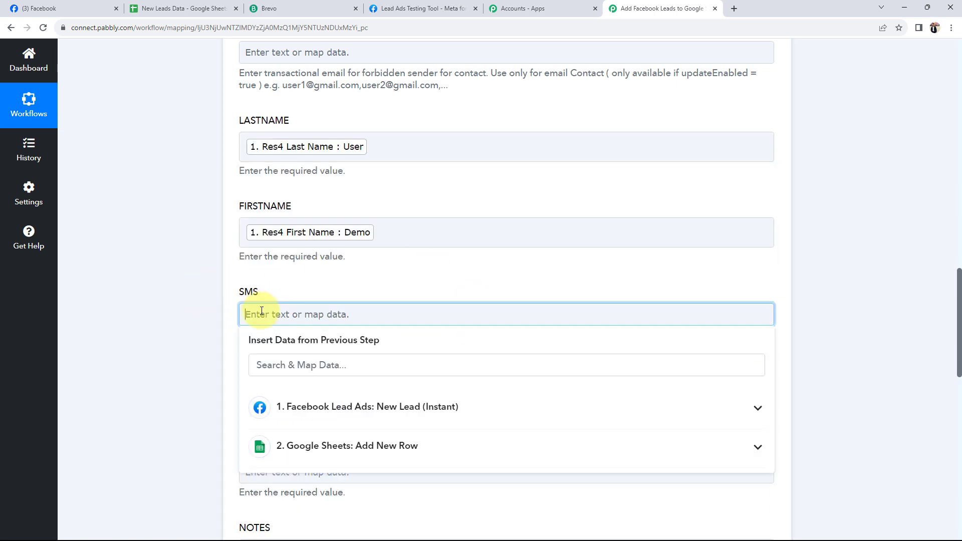
left_click(290, 407)
left_click(318, 514)
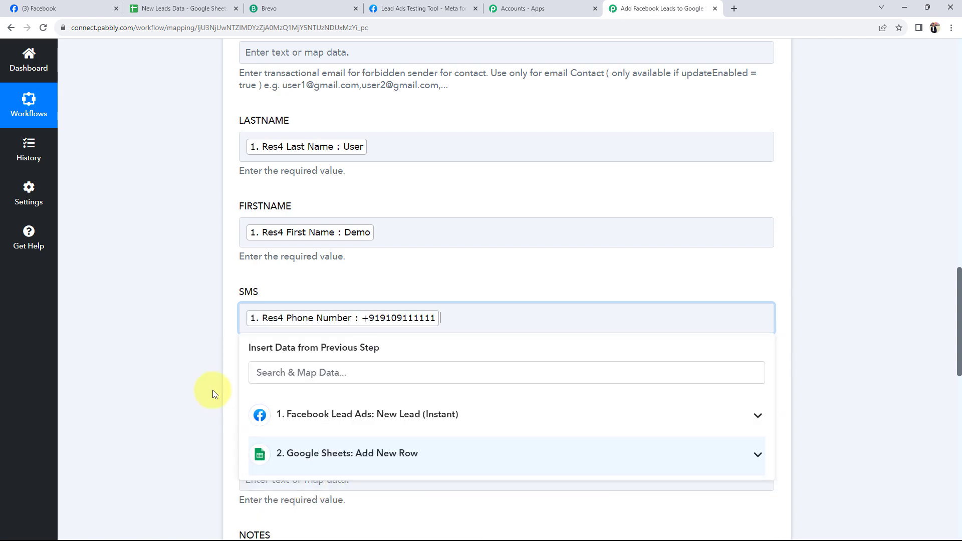
left_click(173, 361)
Step: Review the Brevo action's mapped fields, leaving the remaining optional ones empty, and save the action with a test request
scroll(172, 361, "down", 10)
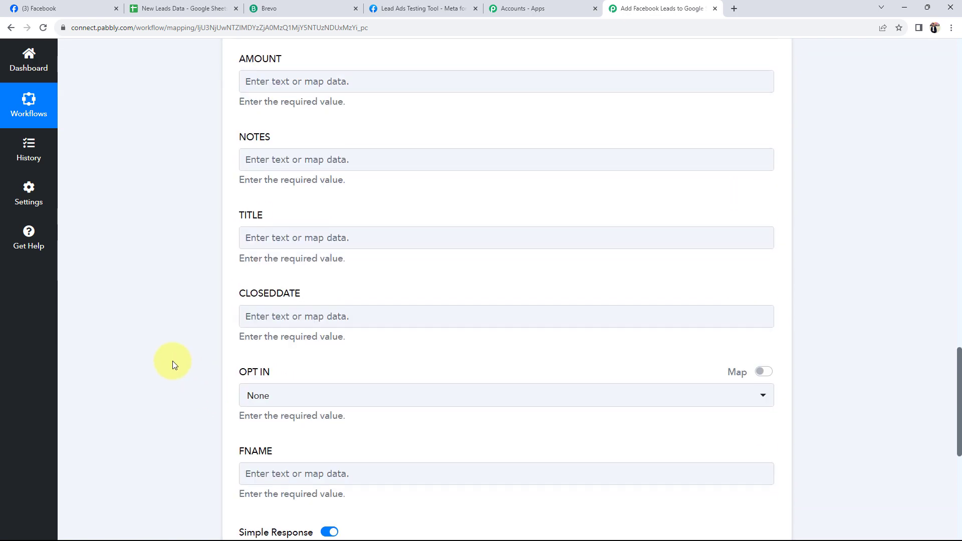
scroll(173, 361, "up", 15)
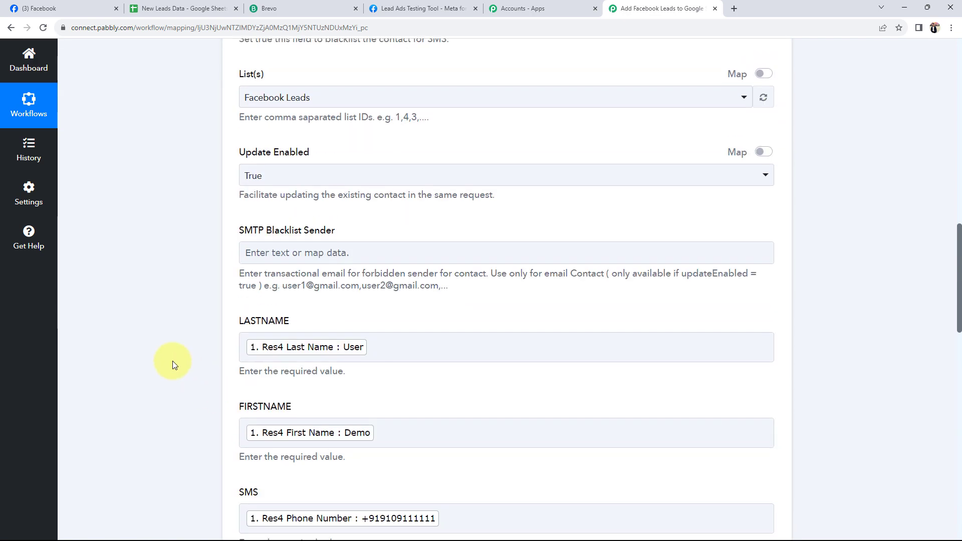
scroll(173, 365, "down", 3)
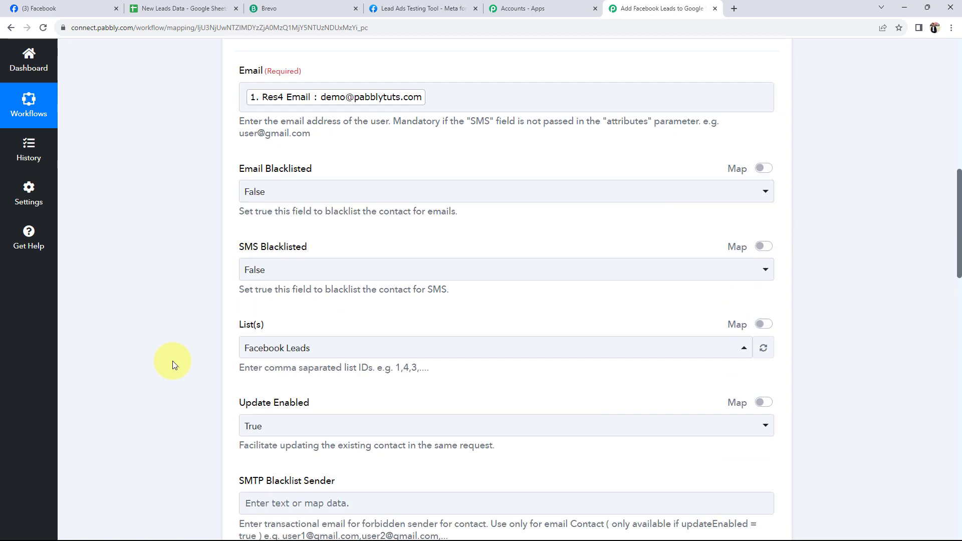
scroll(173, 361, "up", 1)
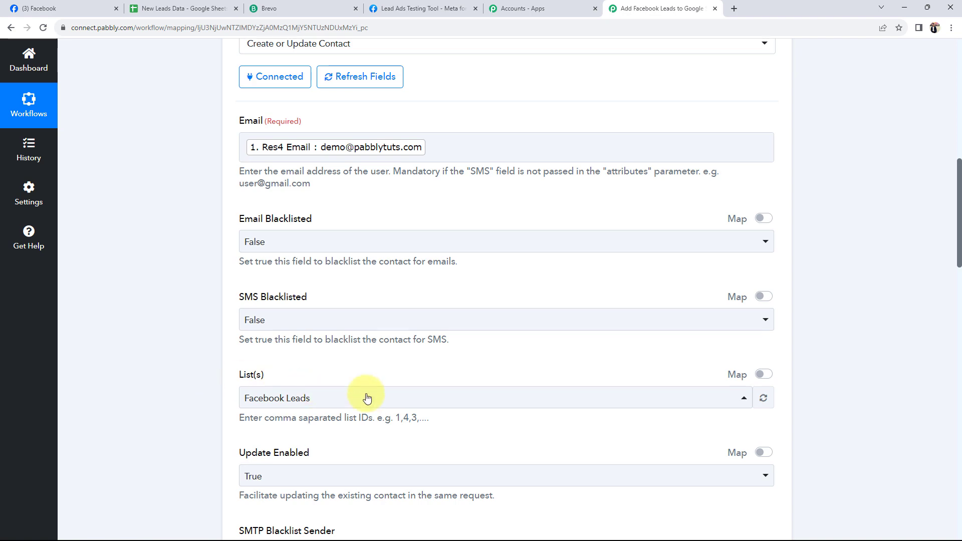
scroll(134, 327, "down", 6)
scroll(135, 326, "down", 2)
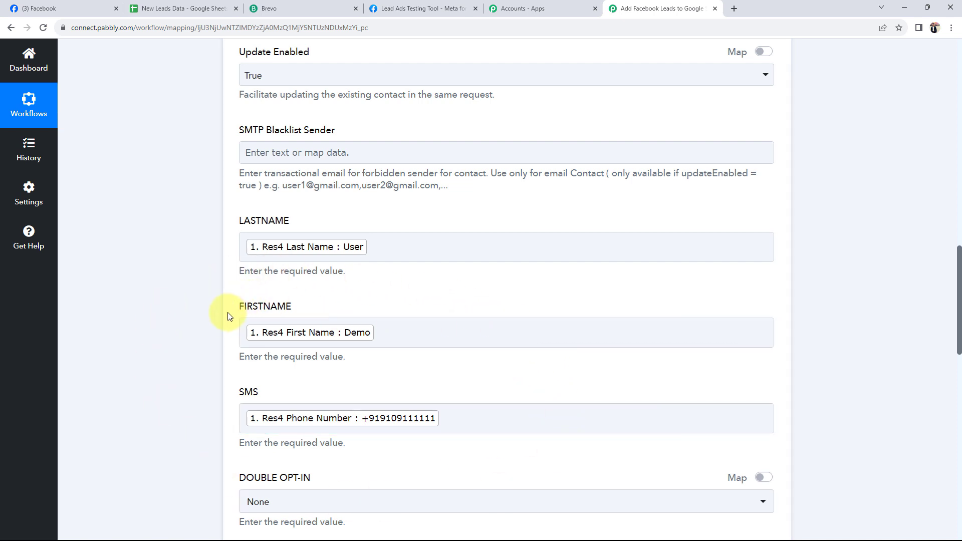
scroll(228, 315, "down", 14)
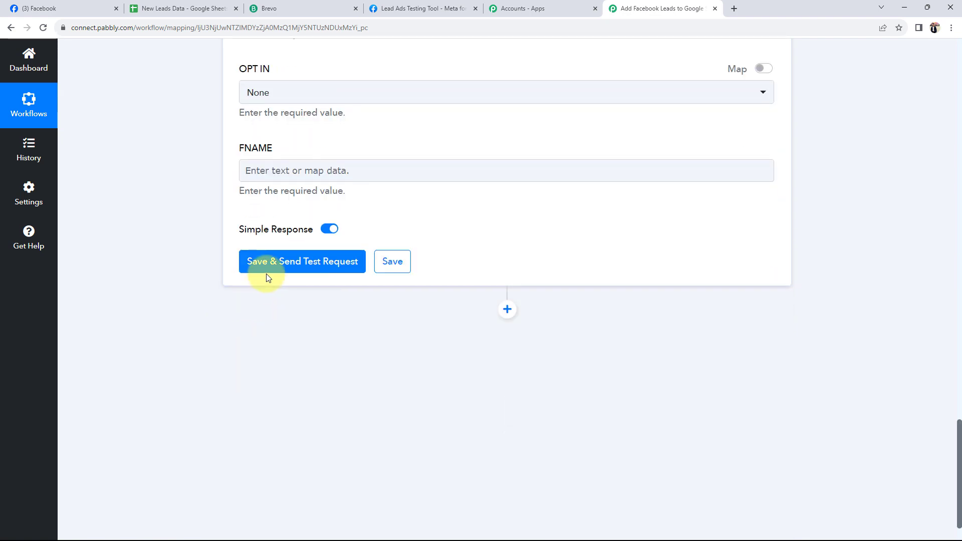
left_click(268, 266)
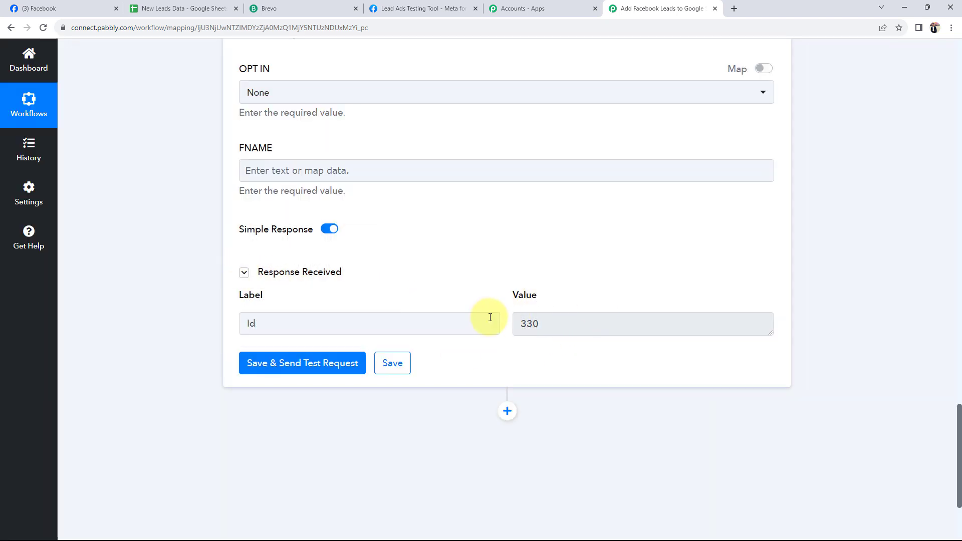
Step: Switch to Brevo, reload the Facebook Leads contact list, and check the test contact's name and SMS values
left_click(270, 8)
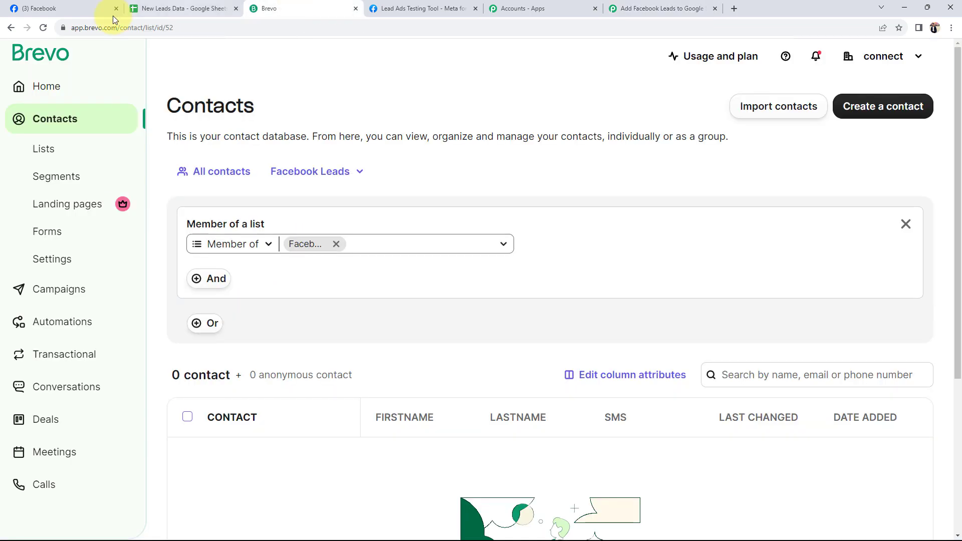
left_click(43, 27)
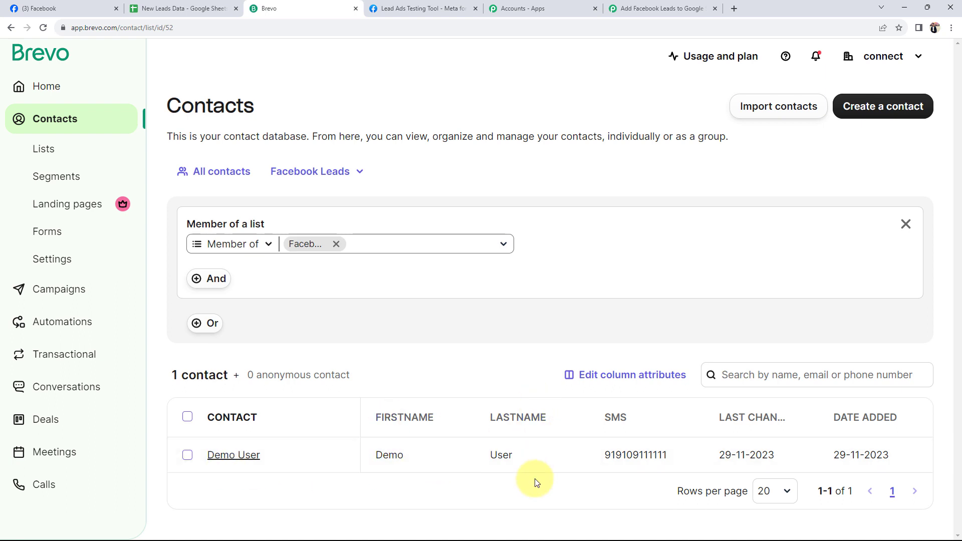
left_click(603, 420)
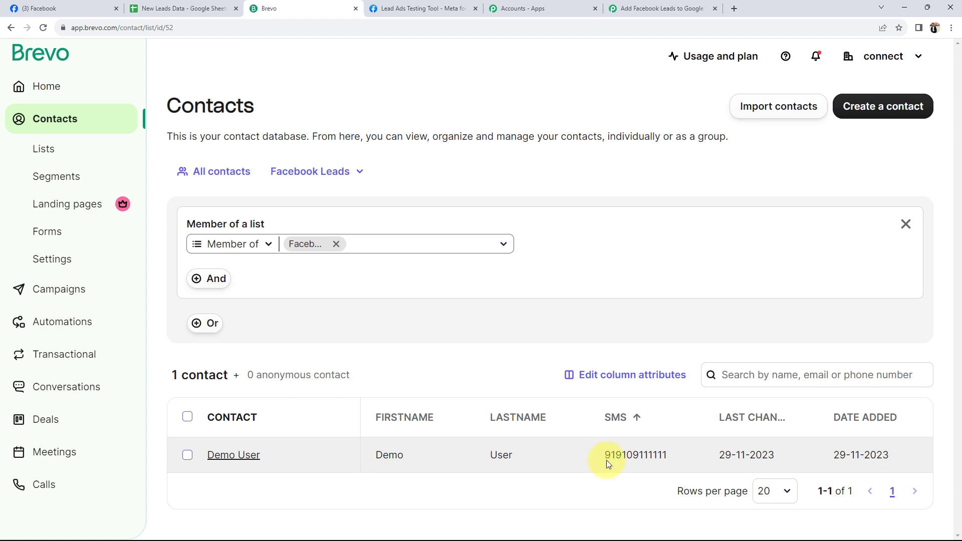
Step: Switch to Pabbly Connect and collapse the Brevo action to show the workflow's trigger and both actions
left_click(661, 9)
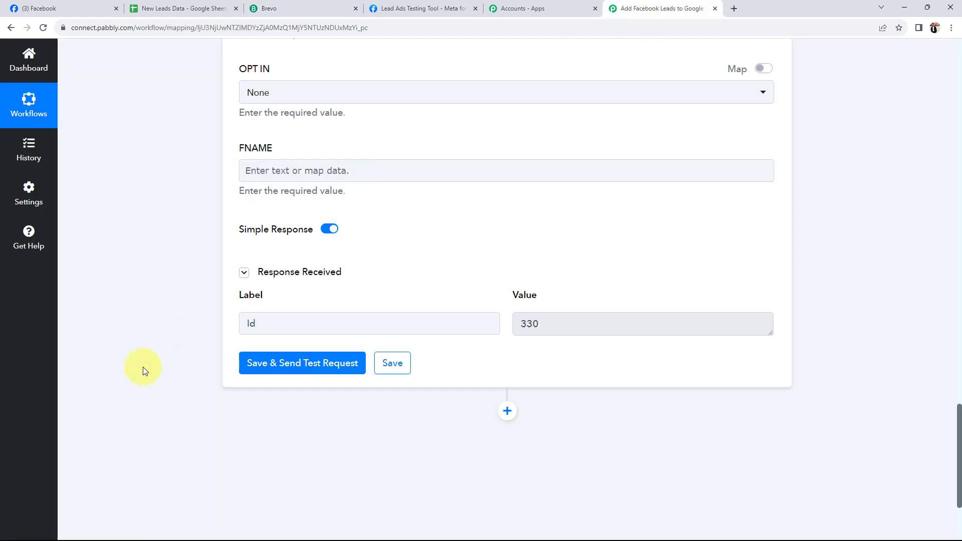
scroll(142, 367, "up", 20)
scroll(143, 366, "up", 10)
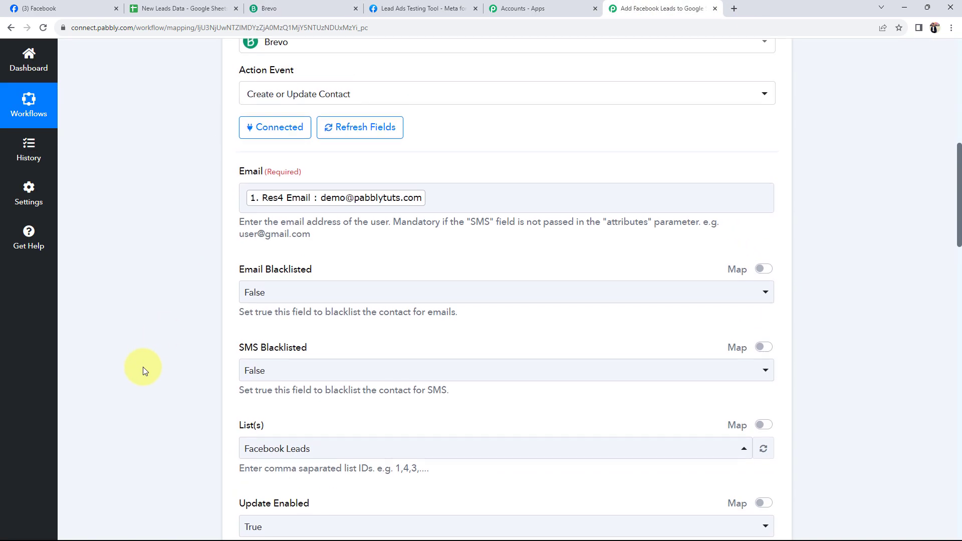
left_click(342, 271)
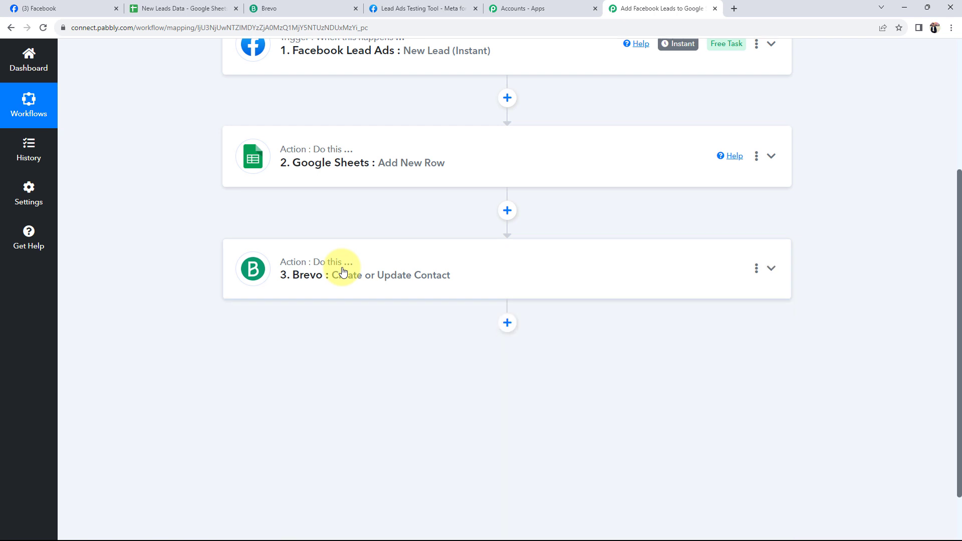
scroll(342, 271, "up", 3)
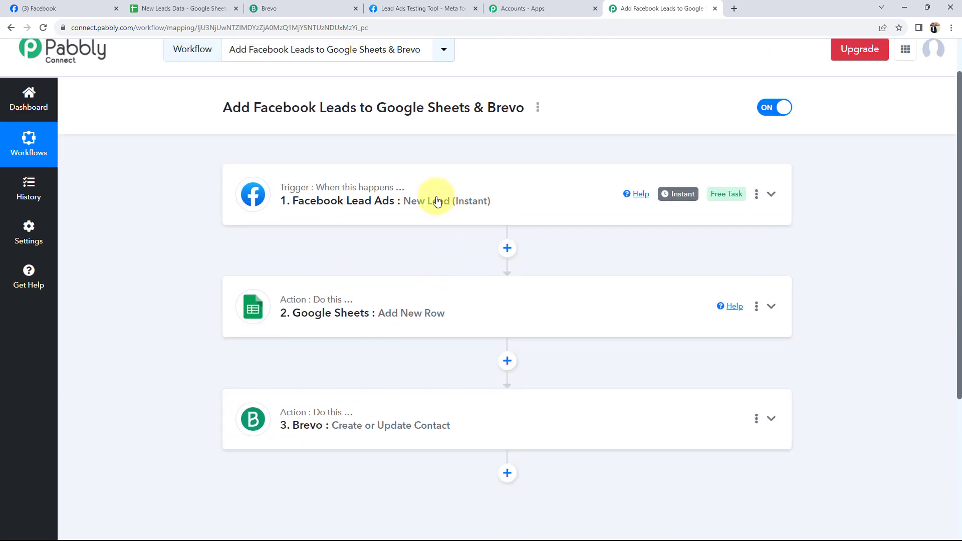